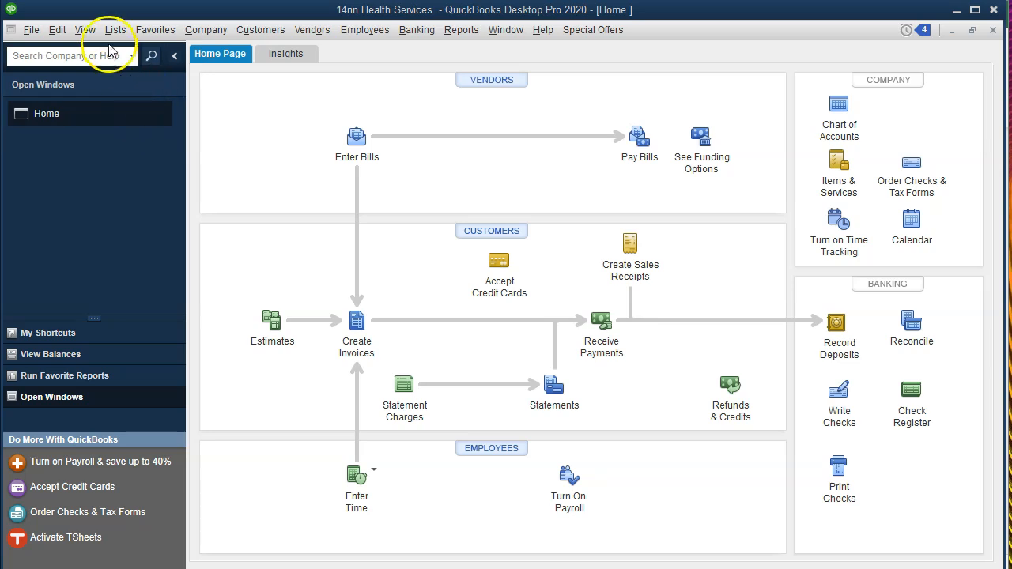
# Step: Show the list of open windows in the QuickBooks company file
pyautogui.click(85, 29)
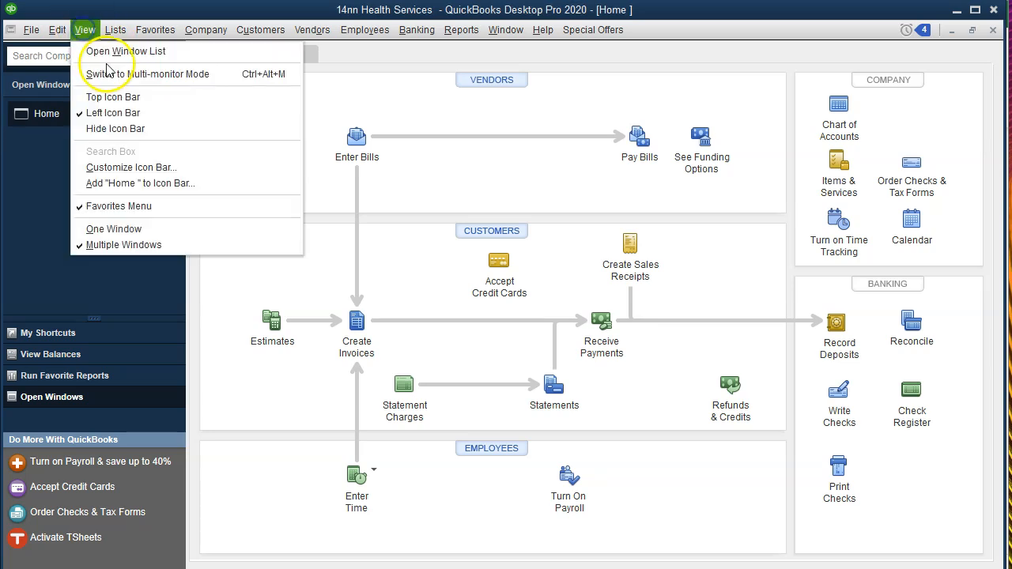
pyautogui.click(175, 51)
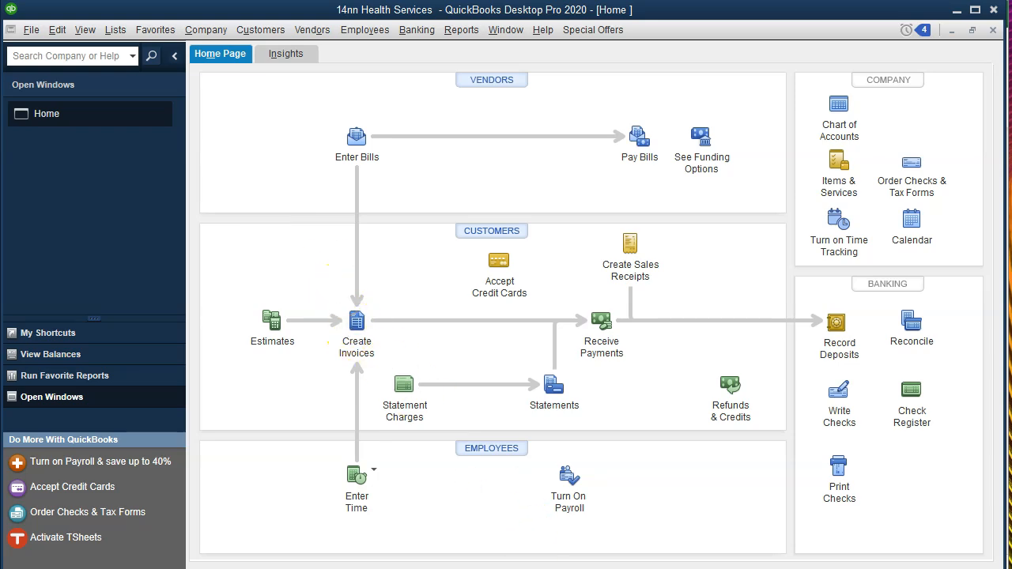
# Step: Switch to the Excel workbook and review the problem data and journal entries for uncollectible pledges, depreciation and expense allocation on Example (9)
pyautogui.click(514, 563)
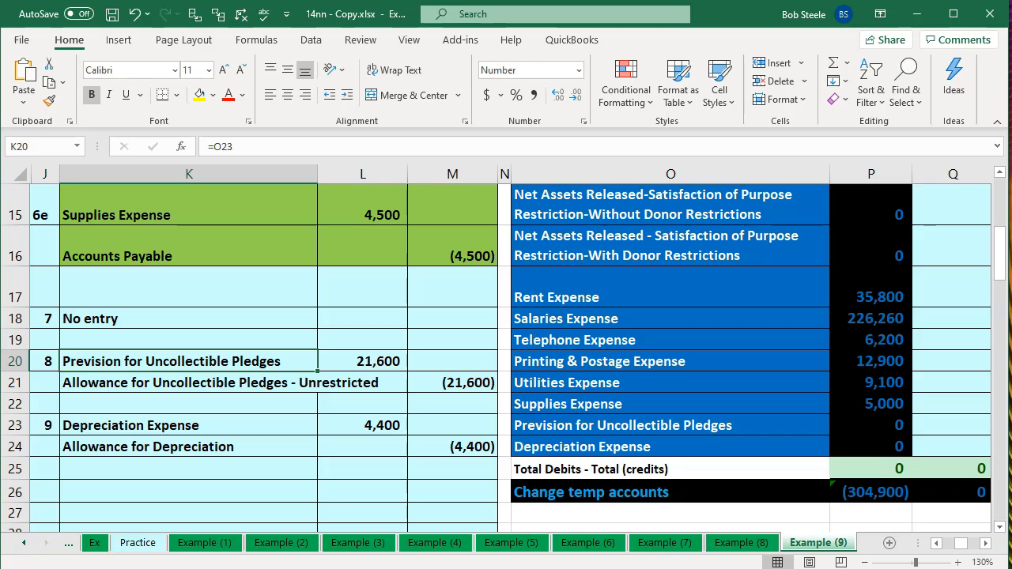
pyautogui.click(431, 491)
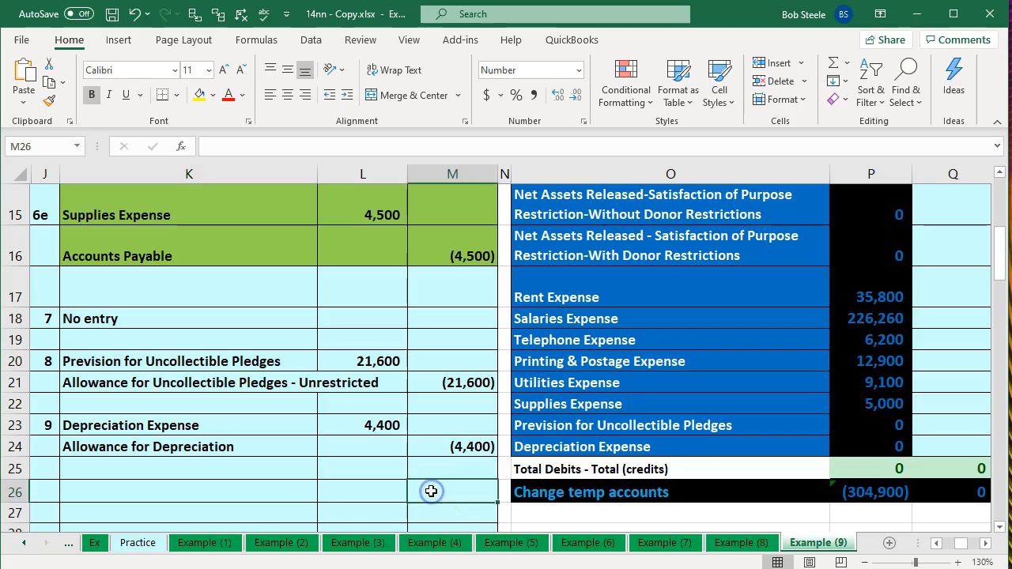
pyautogui.click(84, 331)
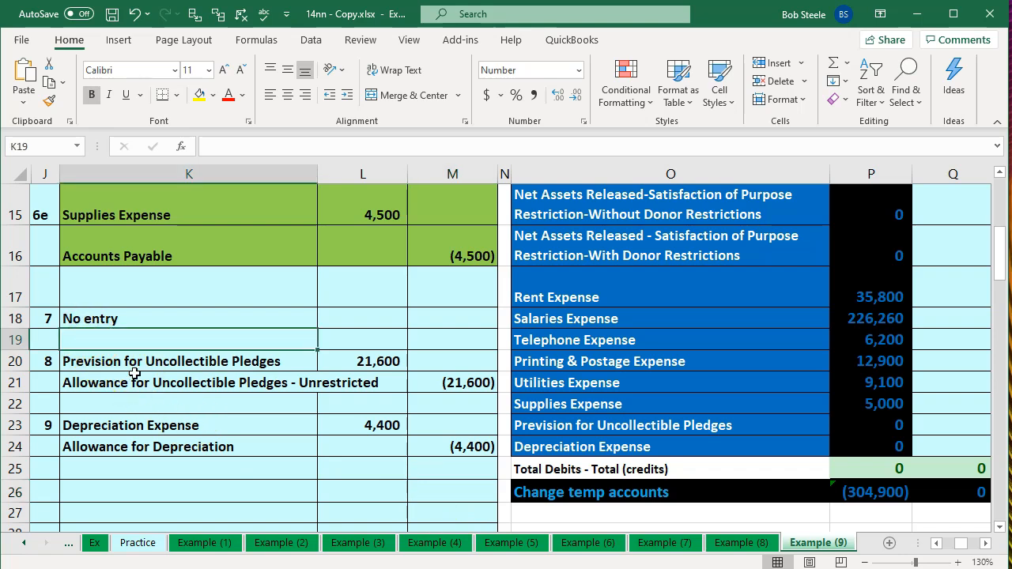
pyautogui.press('Home')
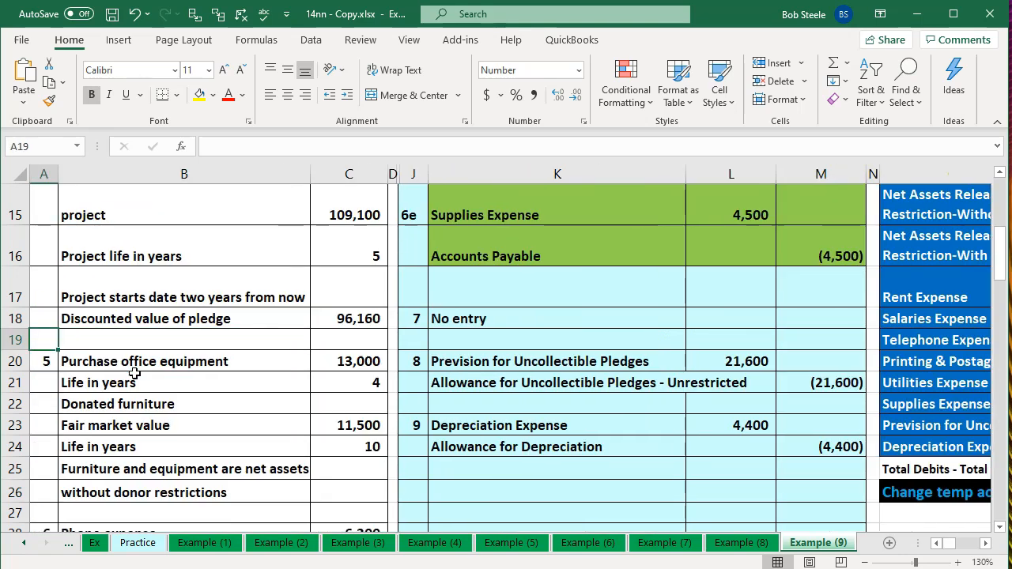
pyautogui.scroll(-4, 135, 373)
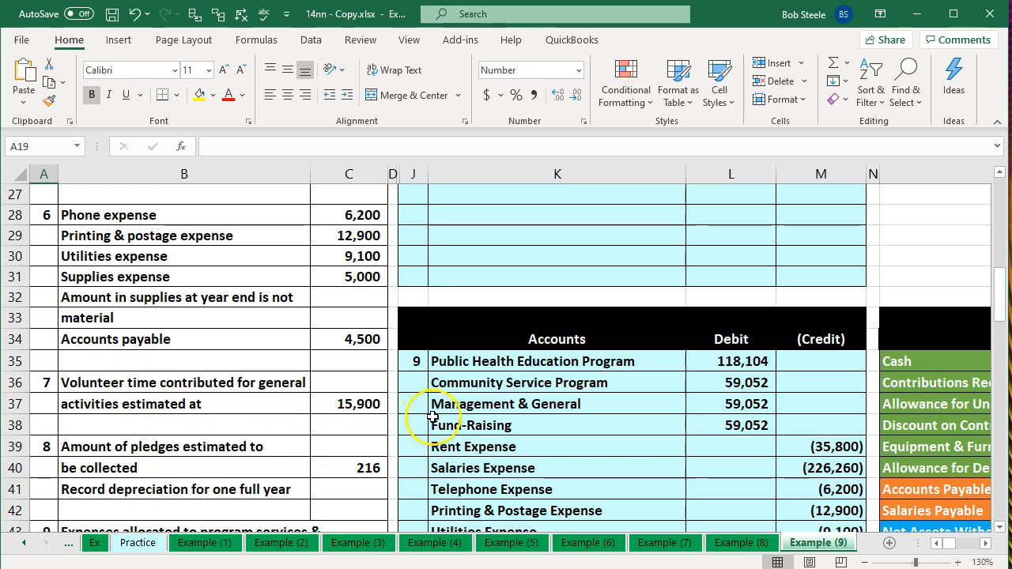
pyautogui.click(585, 404)
pyautogui.scroll(4, 587, 404)
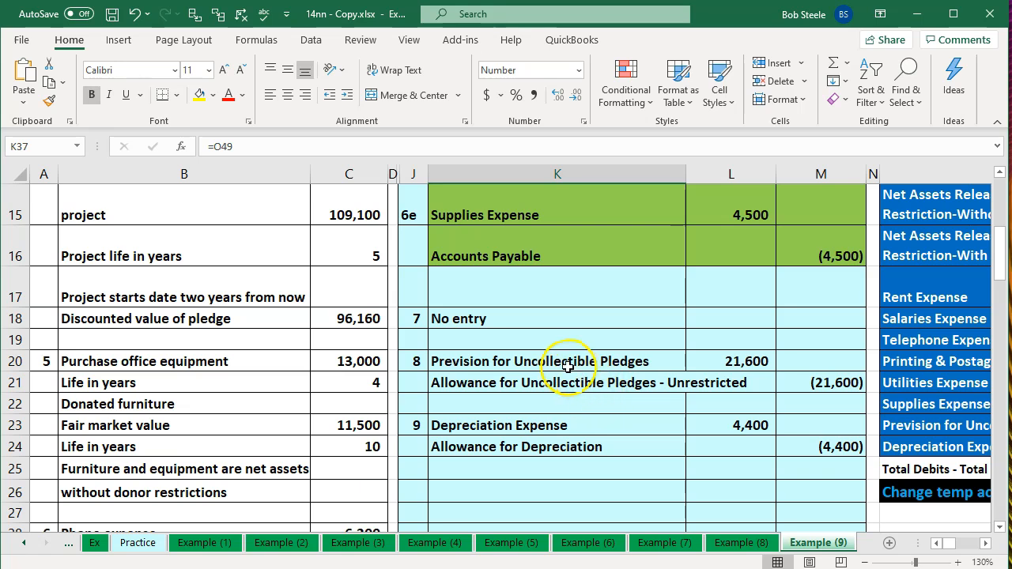
pyautogui.click(458, 405)
pyautogui.scroll(-5, 461, 403)
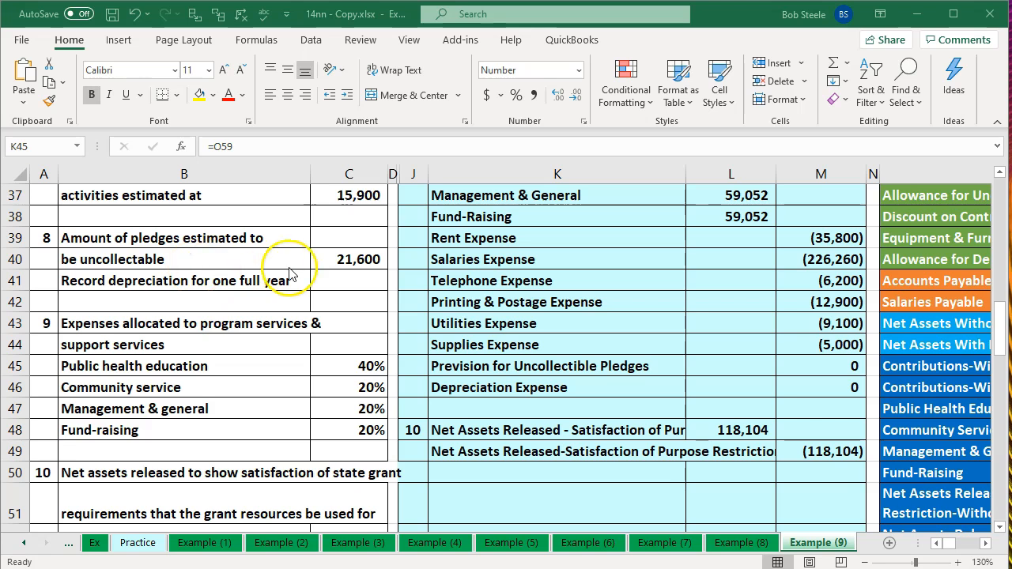
pyautogui.click(345, 263)
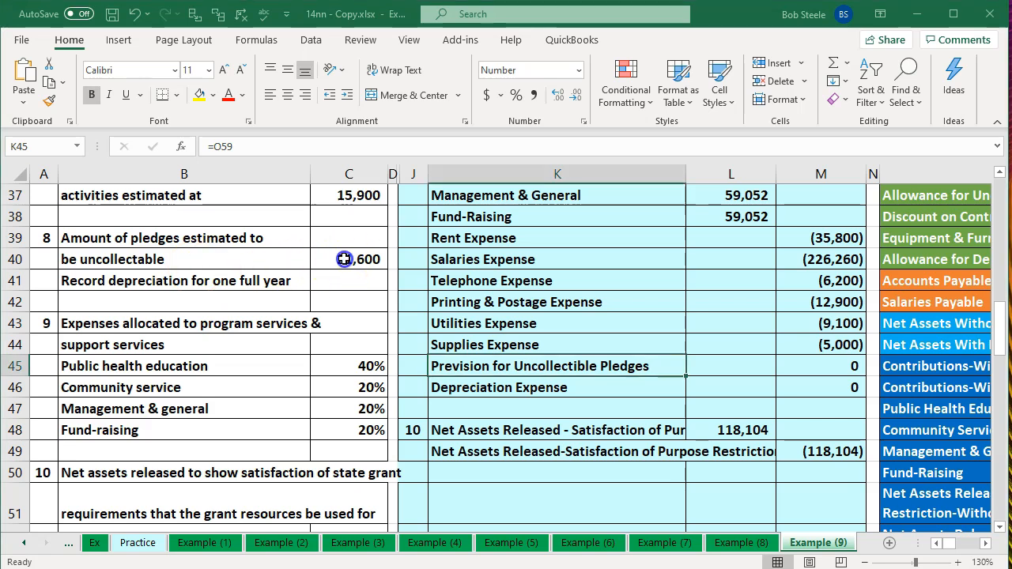
# Step: Go back to the Prevision for Uncollectible Pledges line of journal entry 8 in K20
pyautogui.click(470, 281)
pyautogui.press('Up')
pyautogui.press('Up')
pyautogui.press('Up')
pyautogui.press('Up')
pyautogui.press('Up')
pyautogui.press('Up')
pyautogui.press('Up')
pyautogui.press('Up')
pyautogui.press('Up')
pyautogui.press('Up')
pyautogui.press('Up')
pyautogui.press('Up')
pyautogui.press('Up')
pyautogui.press('Up')
pyautogui.press('Up')
pyautogui.press('Up')
pyautogui.press('Up')
pyautogui.press('Up')
pyautogui.press('Up')
pyautogui.press('Up')
pyautogui.press('Up')
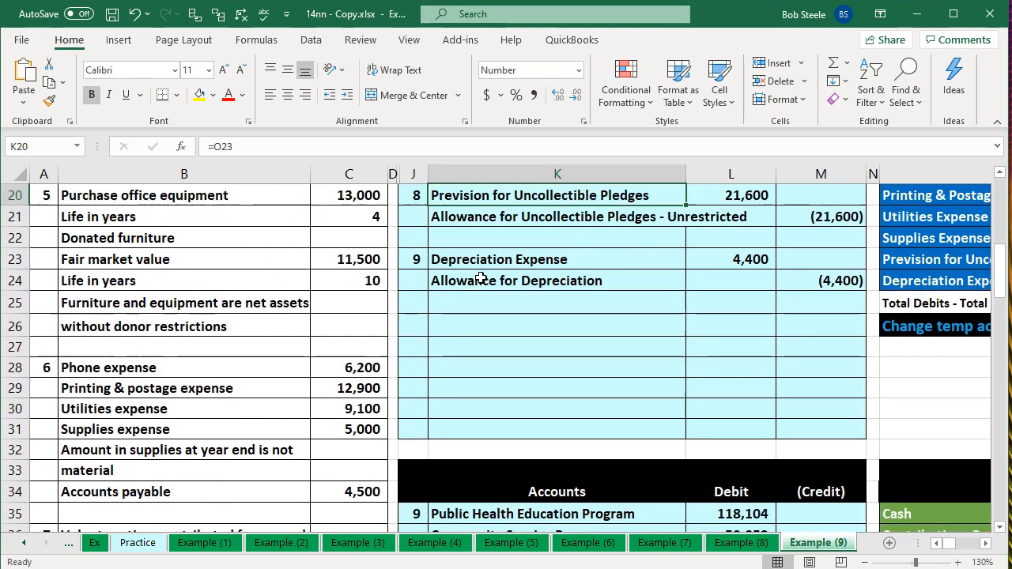
# Step: Examine the trial balance, including Contributions Receivable, the unrestricted uncollectible pledges allowance and the expense accounts
pyautogui.press('Right')
pyautogui.press('Right')
pyautogui.press('Right')
pyautogui.press('Right')
pyautogui.press('Right')
pyautogui.press('Right')
pyautogui.press('Right')
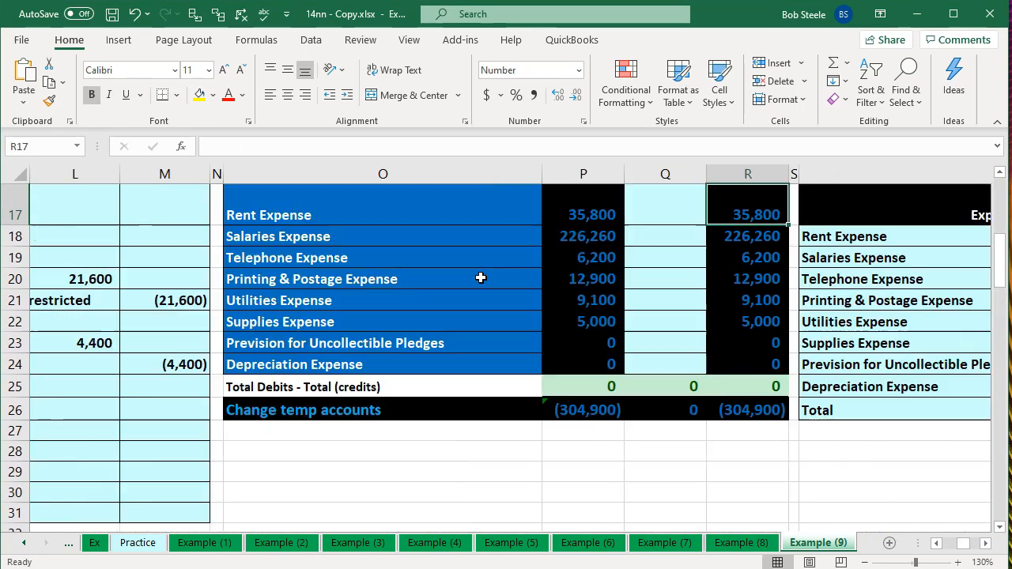
pyautogui.scroll(6, 481, 278)
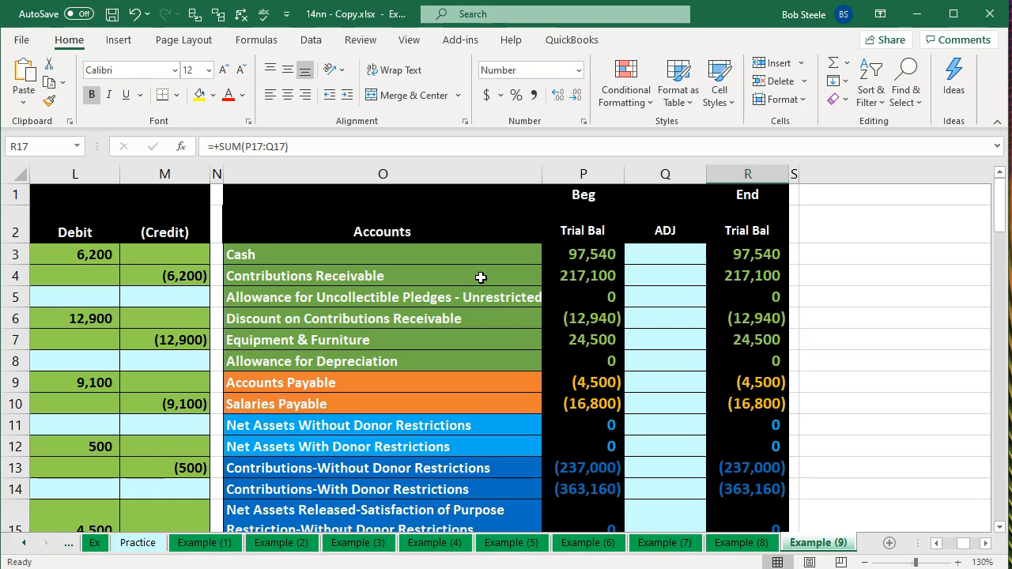
pyautogui.click(751, 273)
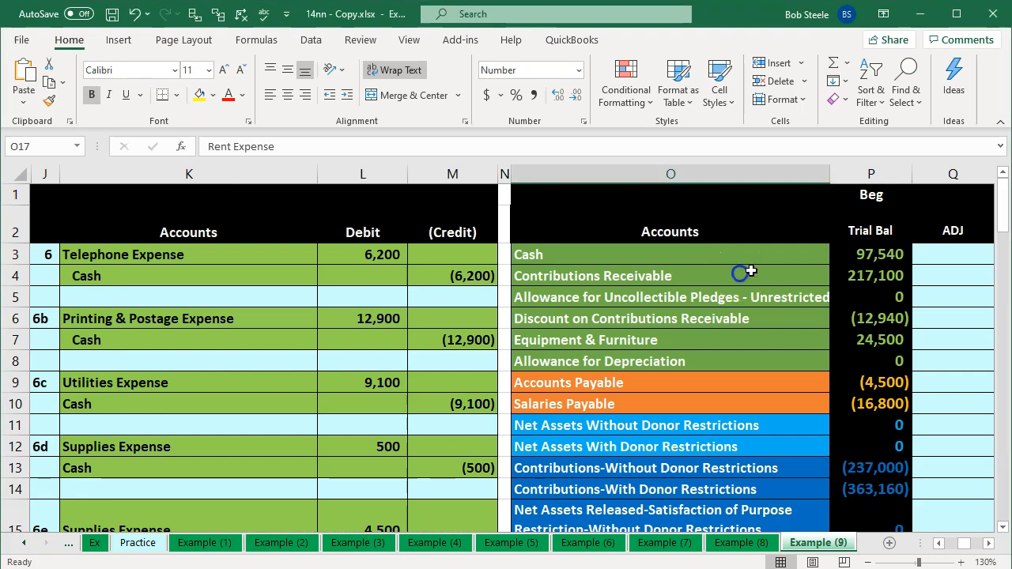
pyautogui.click(751, 272)
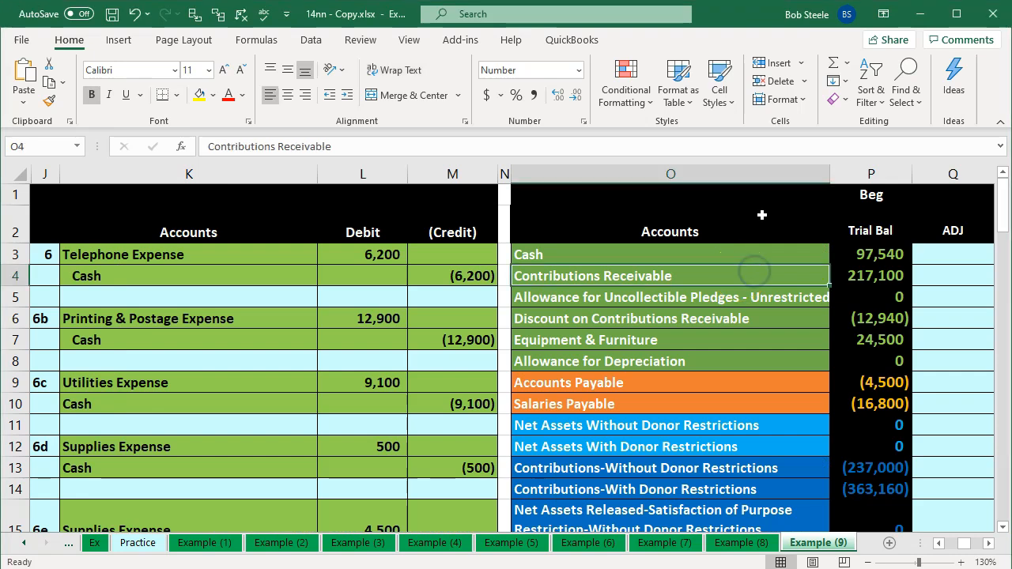
pyautogui.press('Right')
pyautogui.press('Right')
pyautogui.press('Right')
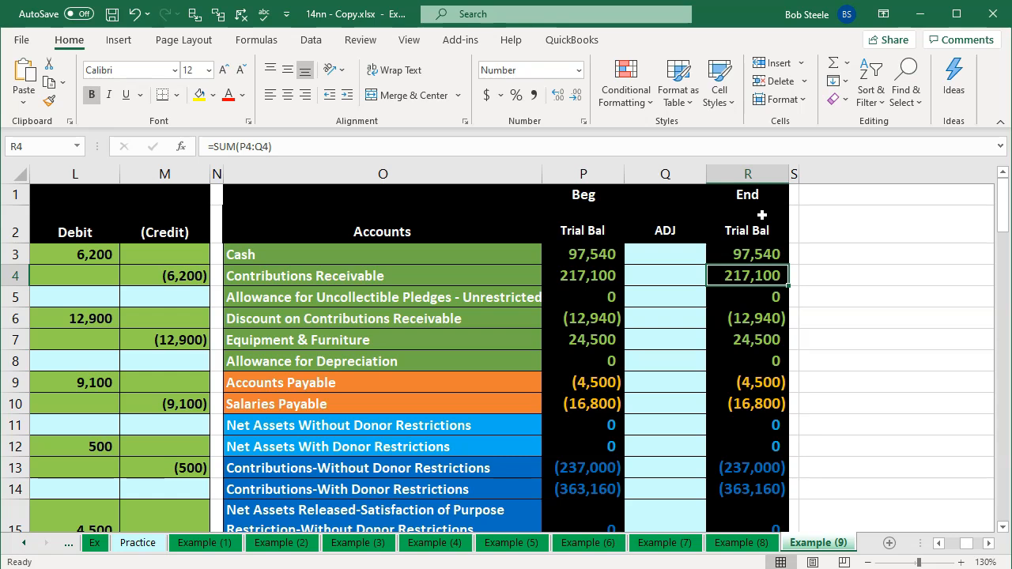
pyautogui.click(651, 271)
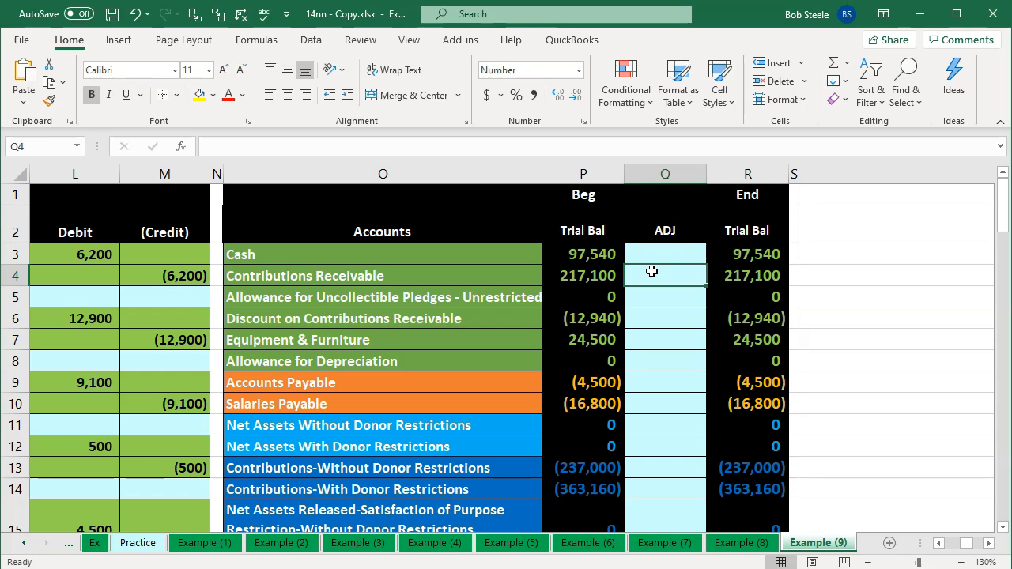
pyautogui.click(651, 296)
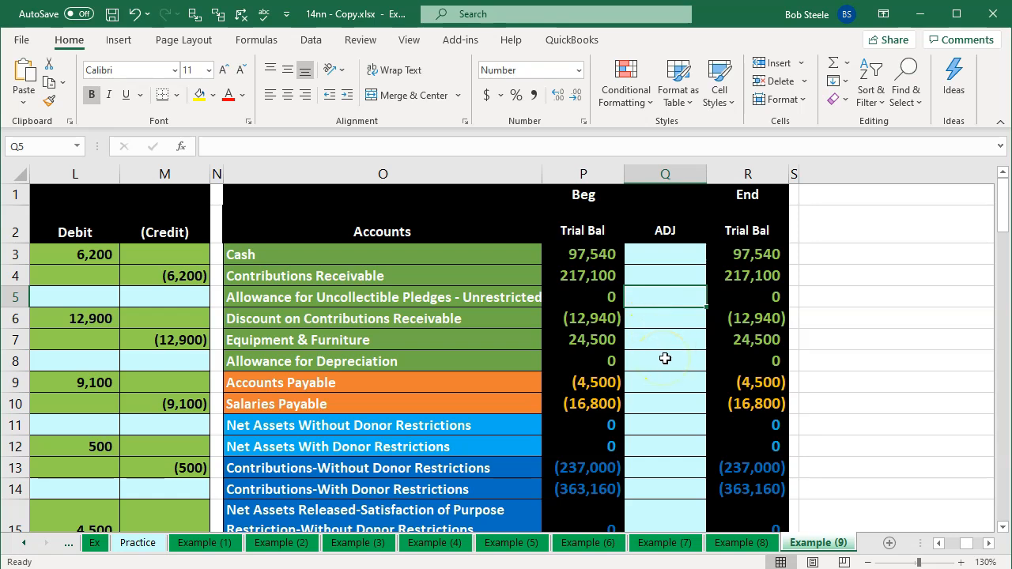
pyautogui.scroll(-3, 665, 358)
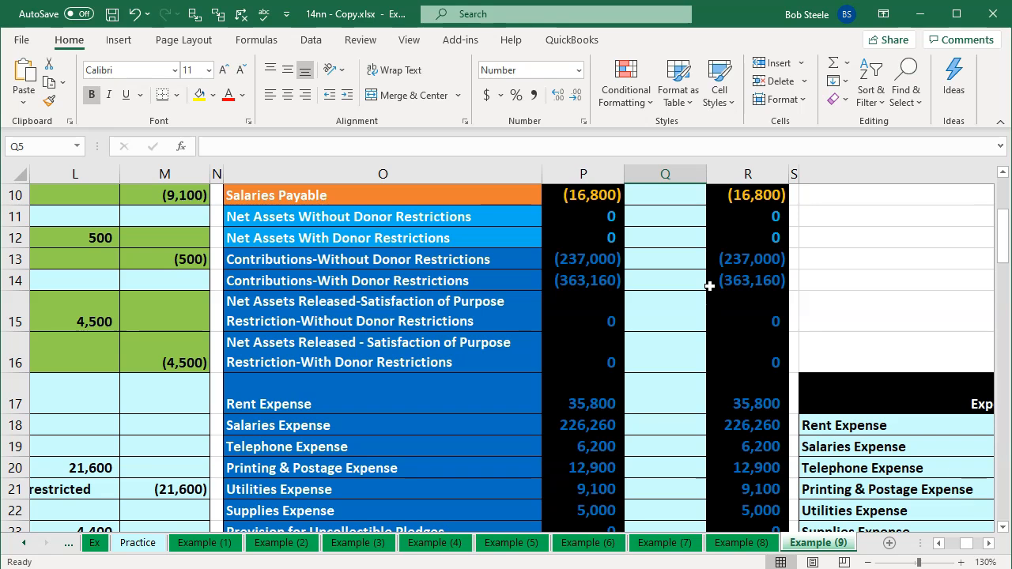
pyautogui.scroll(-1, 709, 285)
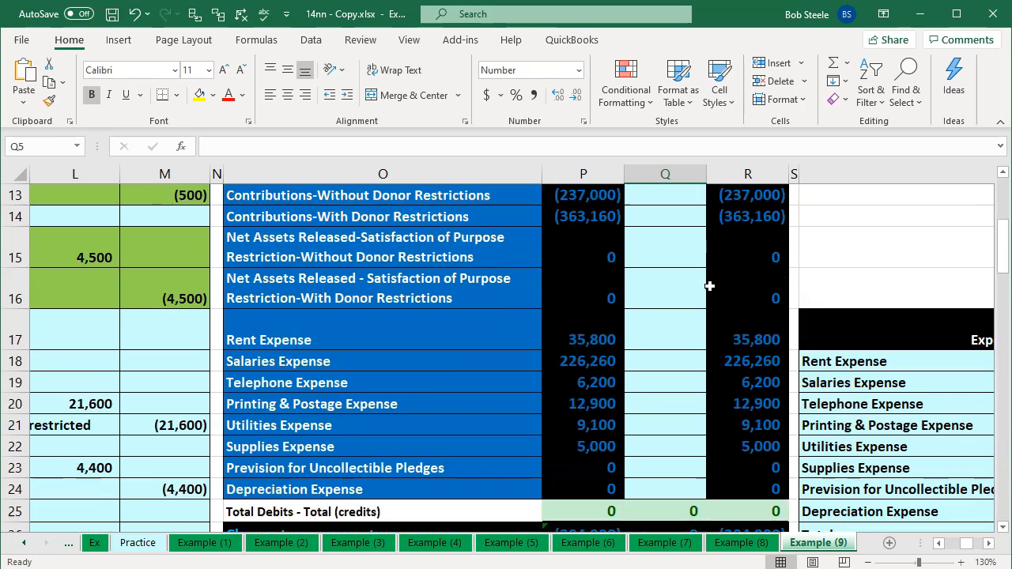
# Step: Compare the Prevision for Uncollectible Pledges account in the trial balance with the debit and credit lines of journal entry 8
pyautogui.click(695, 465)
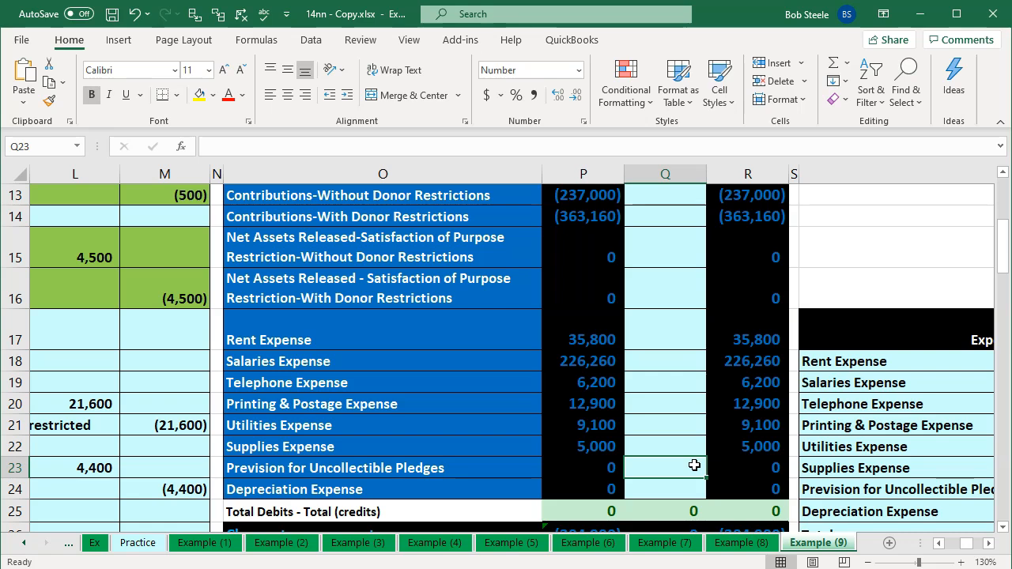
pyautogui.press('Left')
pyautogui.press('Left')
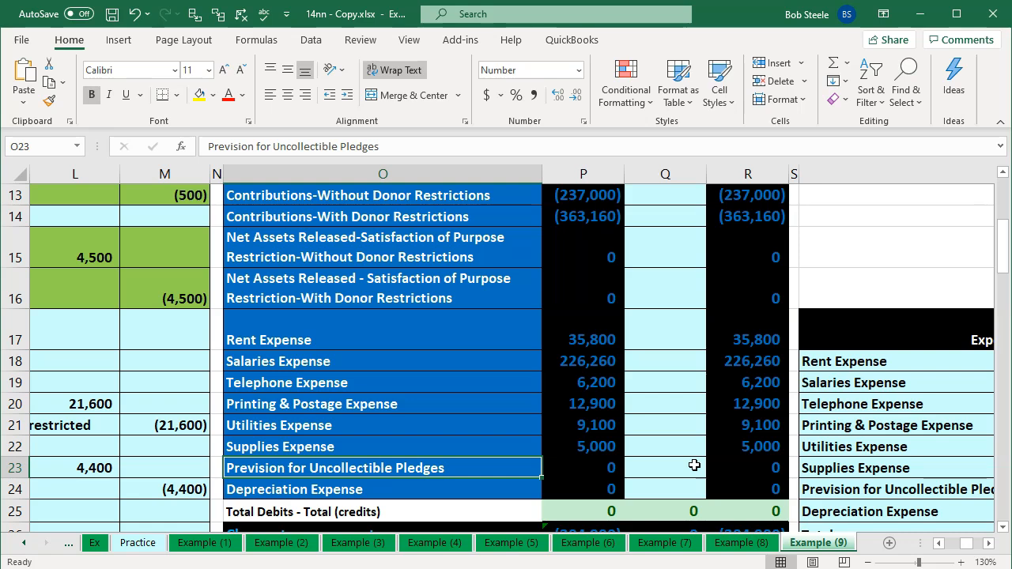
pyautogui.press('Left')
pyautogui.press('Left')
pyautogui.press('Left')
pyautogui.press('Left')
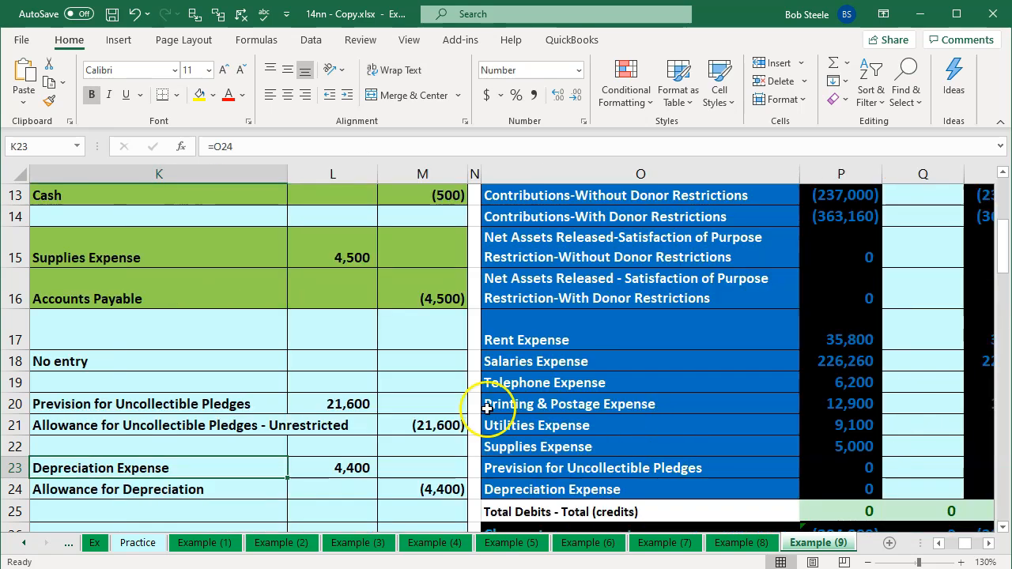
pyautogui.click(261, 400)
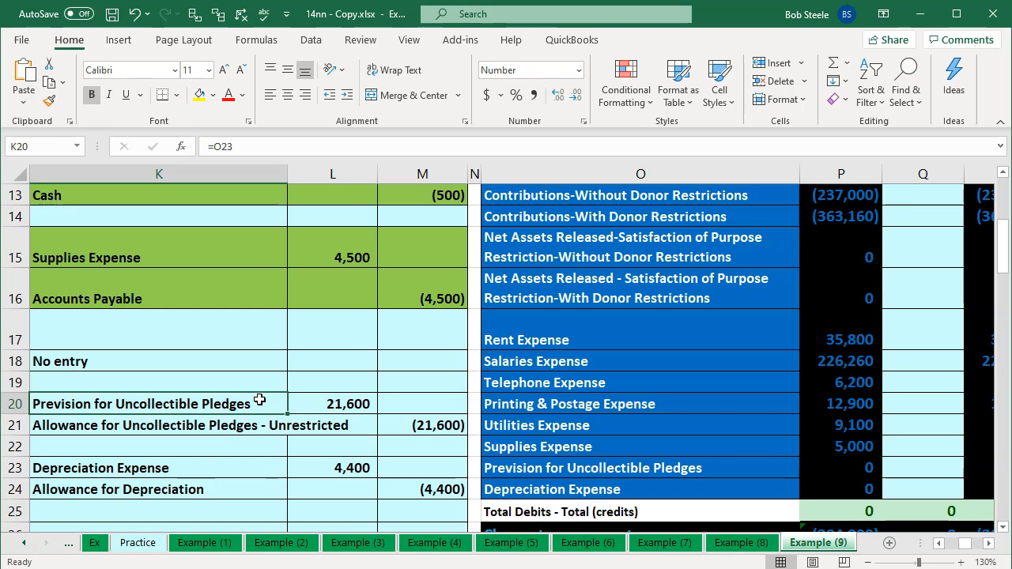
pyautogui.press('Right')
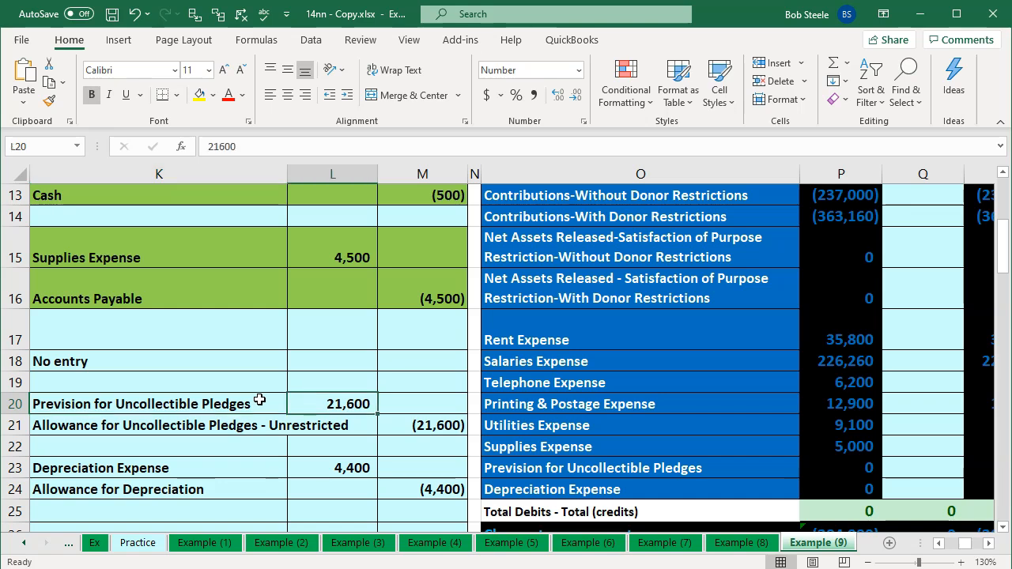
pyautogui.press('Down')
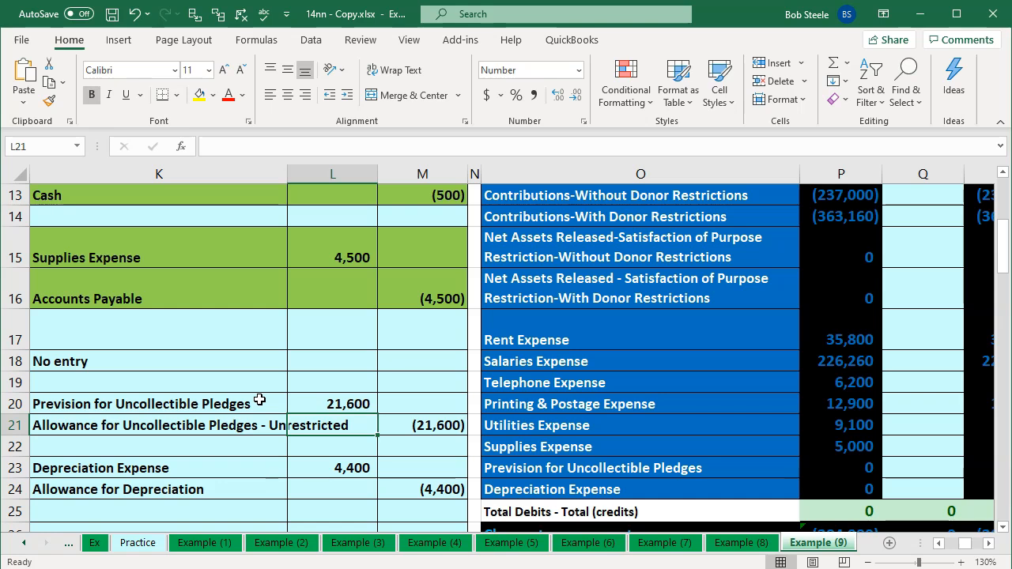
# Step: Post the Prevision for Uncollectible Pledges debit to the trial balance adjustment in Q23 with the formula =L20
pyautogui.press('Up')
pyautogui.press('Right')
pyautogui.press('Right')
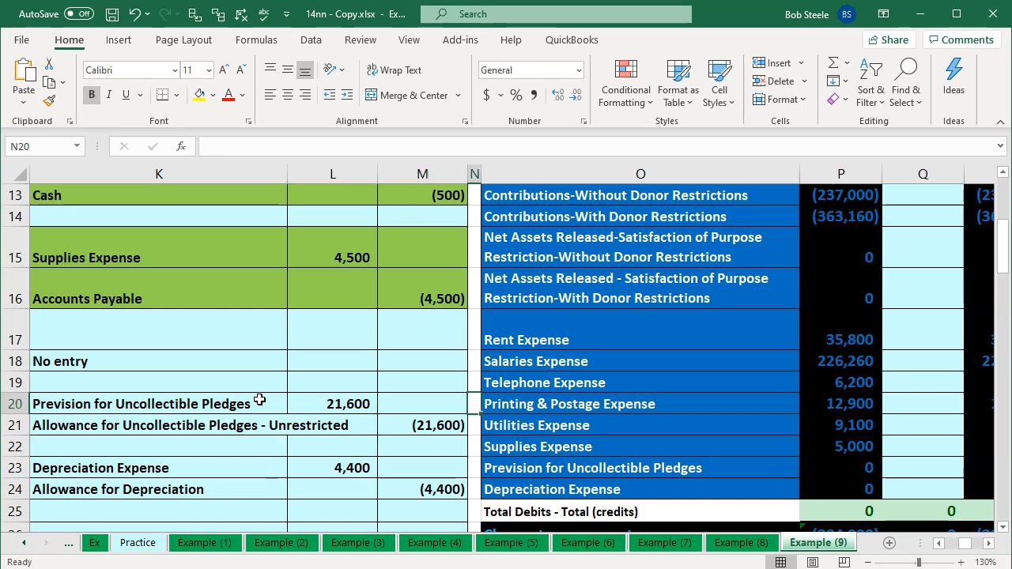
pyautogui.press('Right')
pyautogui.press('Down')
pyautogui.press('Down')
pyautogui.press('Down')
pyautogui.press('Right')
pyautogui.press('Right')
pyautogui.press('Right')
pyautogui.press('Left')
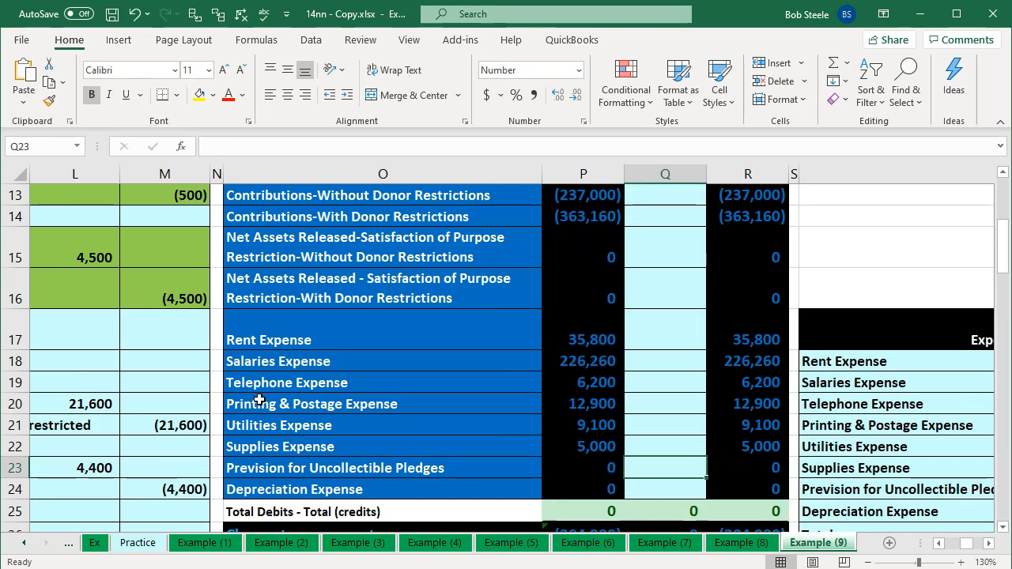
pyautogui.write('=')
pyautogui.press('Left')
pyautogui.press('Left')
pyautogui.press('Left')
pyautogui.press('Left')
pyautogui.press('Left')
pyautogui.press('Left')
pyautogui.press('Left')
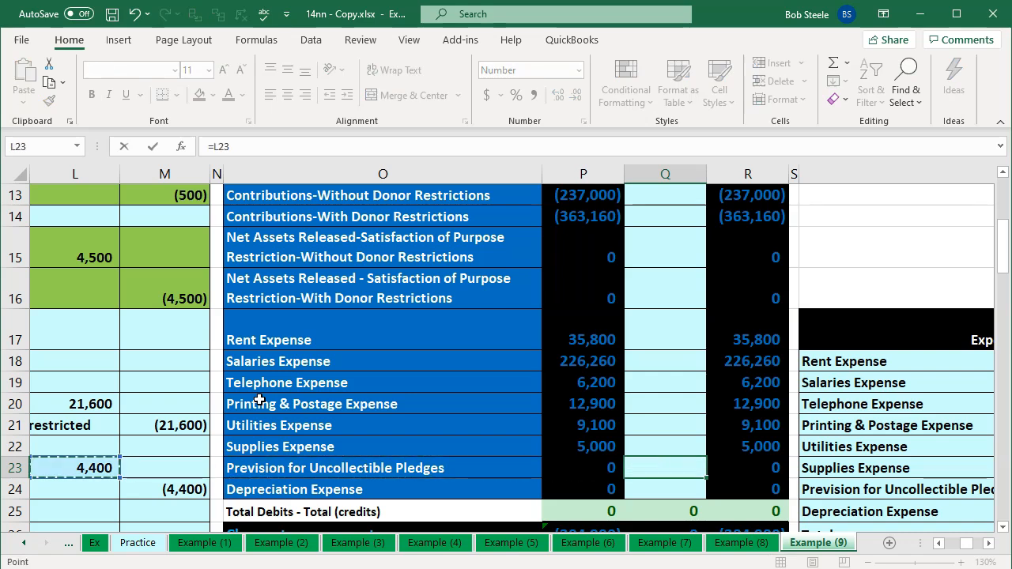
pyautogui.press('Up')
pyautogui.press('Up')
pyautogui.press('Up')
pyautogui.press('Right')
pyautogui.press('Right')
pyautogui.press('Right')
pyautogui.press('Left')
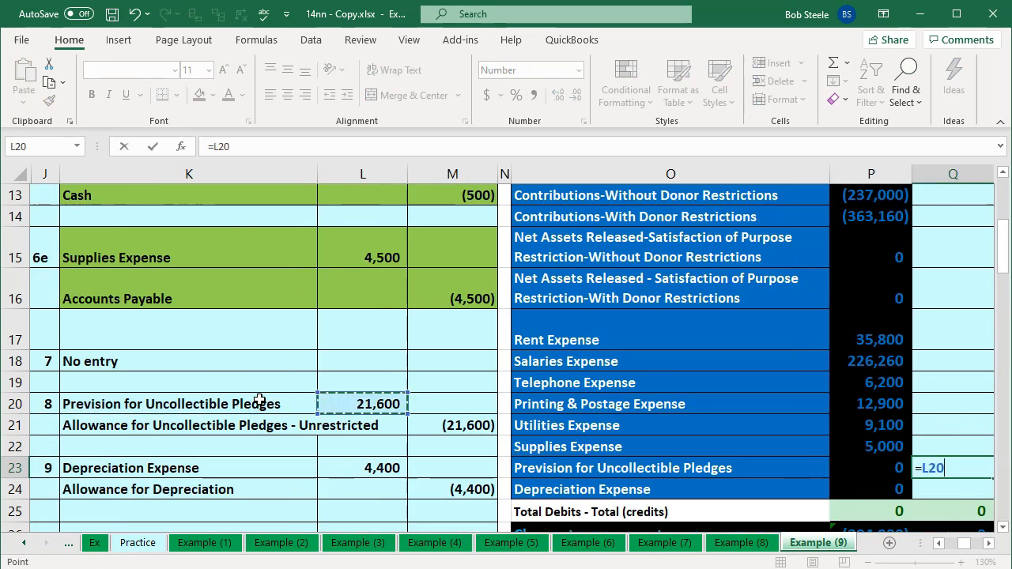
pyautogui.press('Return')
# Step: Post the Allowance for Uncollectible Pledges - Unrestricted credit to the trial balance adjustment in Q5 with the formula =M21
pyautogui.press('Left')
pyautogui.press('Left')
pyautogui.press('Left')
pyautogui.press('Left')
pyautogui.press('Left')
pyautogui.press('Left')
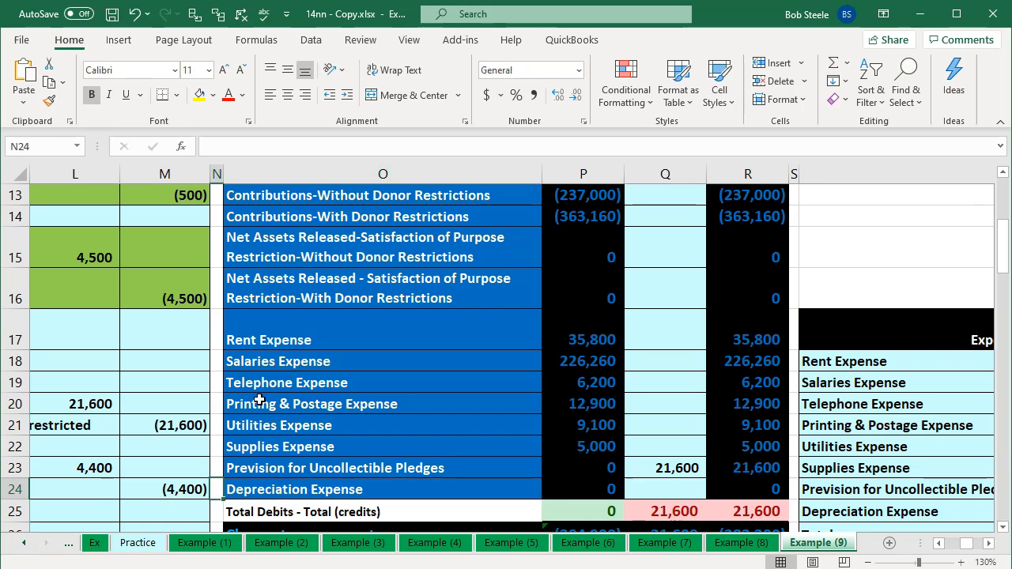
pyautogui.press('Up')
pyautogui.press('Up')
pyautogui.press('Up')
pyautogui.press('Right')
pyautogui.press('Right')
pyautogui.press('Up')
pyautogui.press('Up')
pyautogui.press('Up')
pyautogui.press('Up')
pyautogui.press('Up')
pyautogui.press('Up')
pyautogui.press('Up')
pyautogui.press('Up')
pyautogui.press('Up')
pyautogui.press('Up')
pyautogui.press('Up')
pyautogui.press('Up')
pyautogui.press('Up')
pyautogui.press('Up')
pyautogui.press('Up')
pyautogui.press('Up')
pyautogui.press('Up')
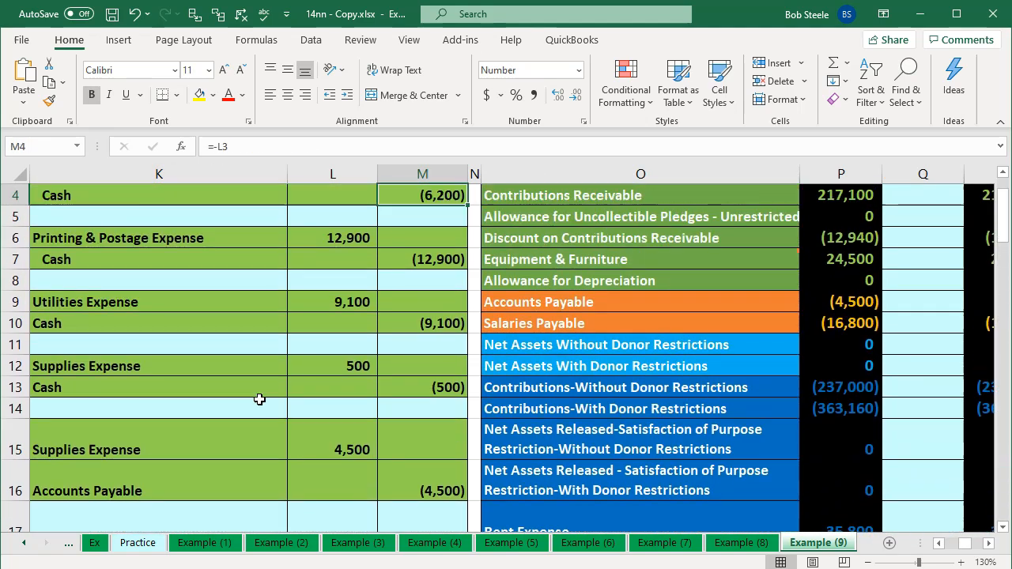
pyautogui.press('Up')
pyautogui.press('Up')
pyautogui.press('Down')
pyautogui.press('Down')
pyautogui.press('Down')
pyautogui.press('Right')
pyautogui.press('Right')
pyautogui.press('Right')
pyautogui.press('Right')
pyautogui.press('Right')
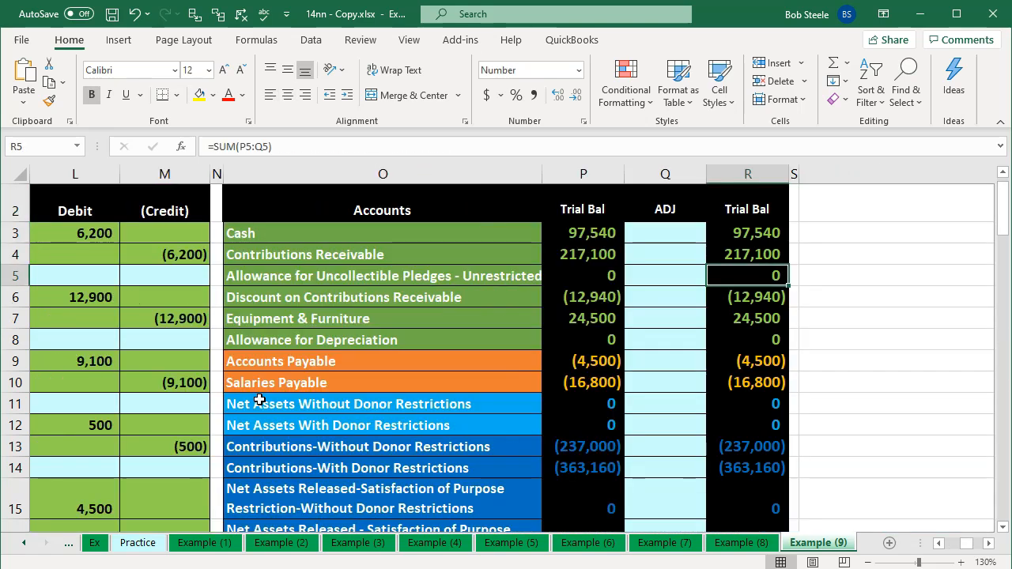
pyautogui.press('Left')
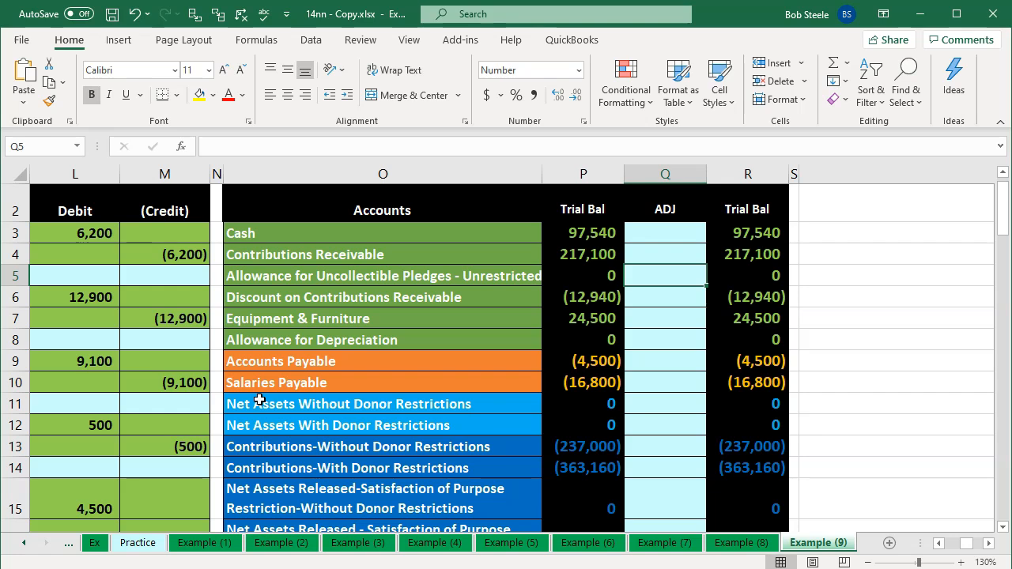
pyautogui.write('=')
pyautogui.press('Down')
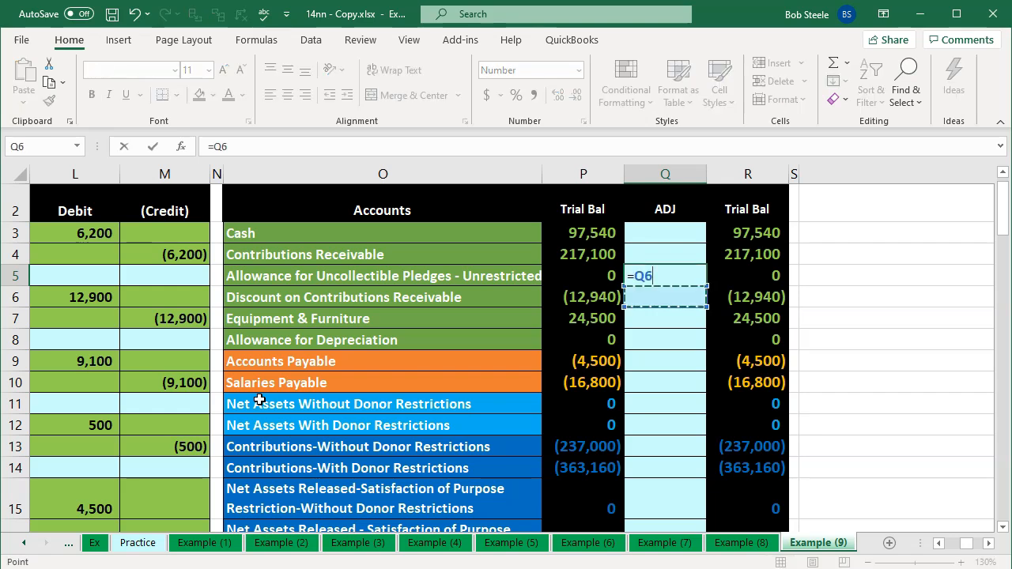
pyautogui.press('Left')
pyautogui.press('Left')
pyautogui.press('Down')
pyautogui.press('Down')
pyautogui.press('Down')
pyautogui.press('Down')
pyautogui.press('Down')
pyautogui.press('Down')
pyautogui.press('Down')
pyautogui.press('Down')
pyautogui.press('Down')
pyautogui.press('Down')
pyautogui.press('Down')
pyautogui.press('Down')
pyautogui.press('Down')
pyautogui.press('Down')
pyautogui.press('Down')
pyautogui.press('Left')
pyautogui.press('Left')
pyautogui.press('Left')
pyautogui.press('Left')
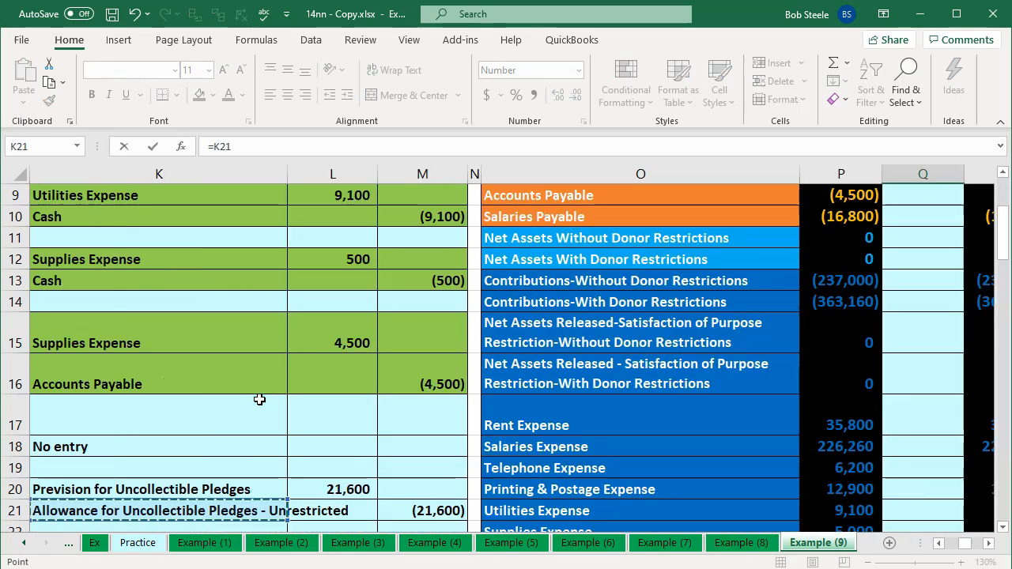
pyautogui.press('Down')
pyautogui.press('Right')
pyautogui.press('Right')
pyautogui.press('Up')
pyautogui.press('Return')
# Step: Review the adjusted balances of Contributions Receivable, its unrestricted uncollectible pledges allowance and Prevision for Uncollectible Pledges in the trial balance
pyautogui.press('Up')
pyautogui.press('Up')
pyautogui.press('Up')
pyautogui.press('Right')
pyautogui.press('Right')
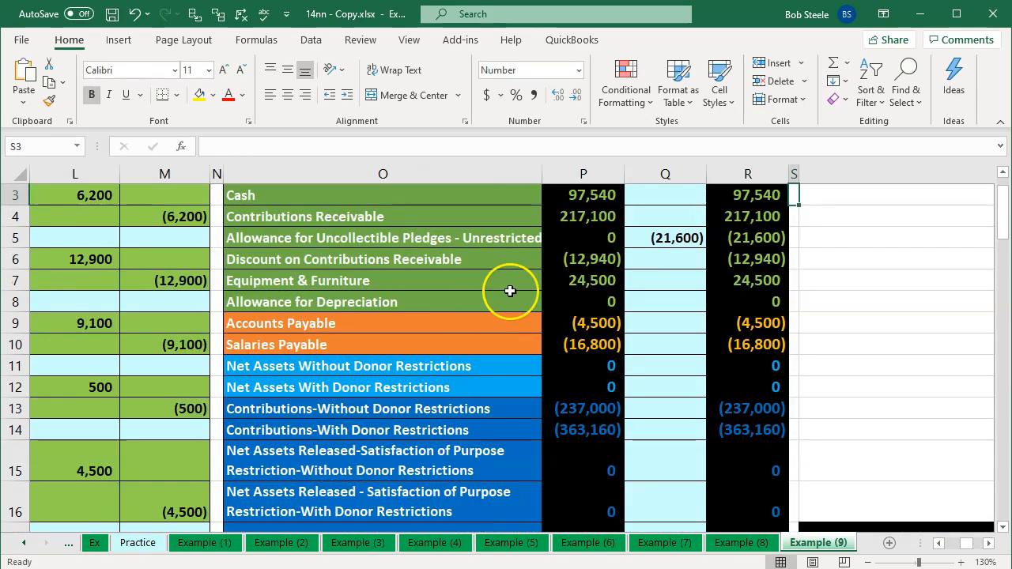
pyautogui.moveTo(772, 215); pyautogui.dragTo(768, 227)
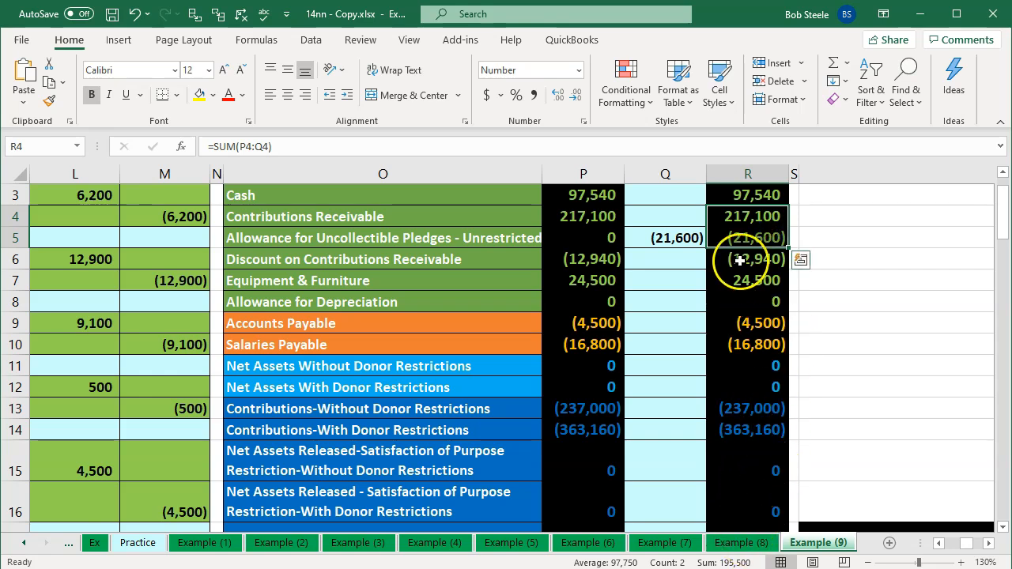
pyautogui.click(746, 237)
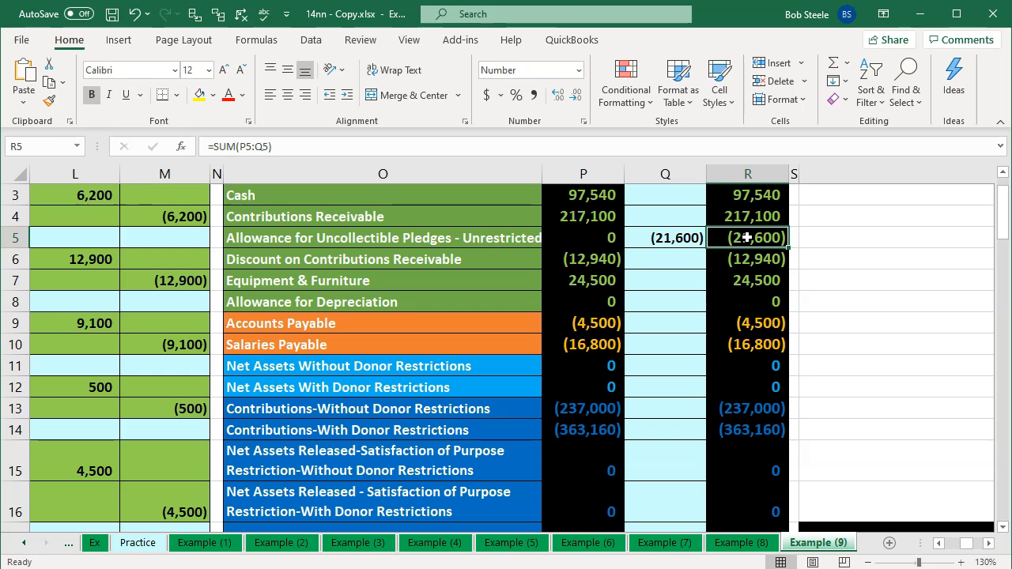
pyautogui.scroll(-3, 746, 237)
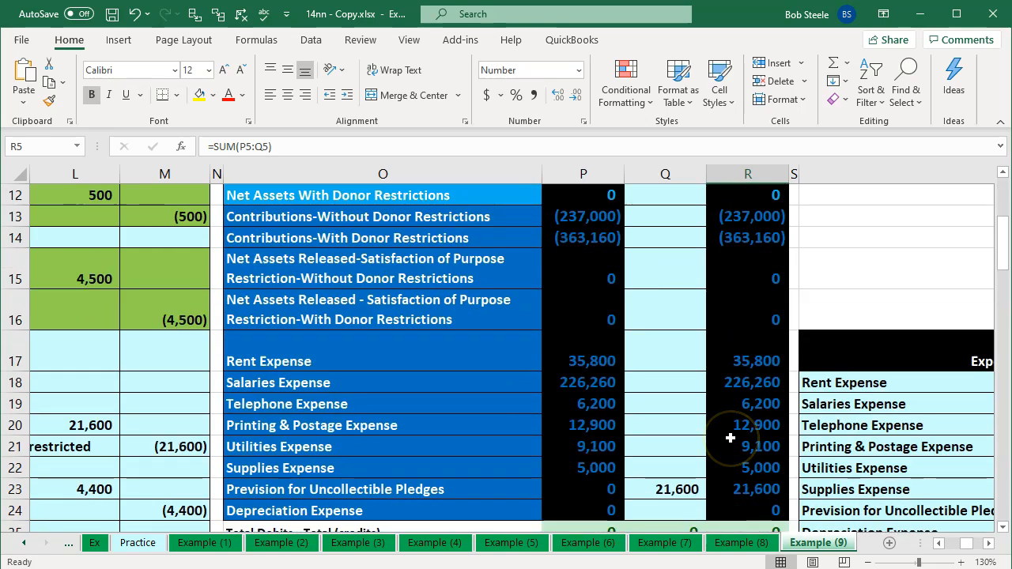
pyautogui.click(717, 487)
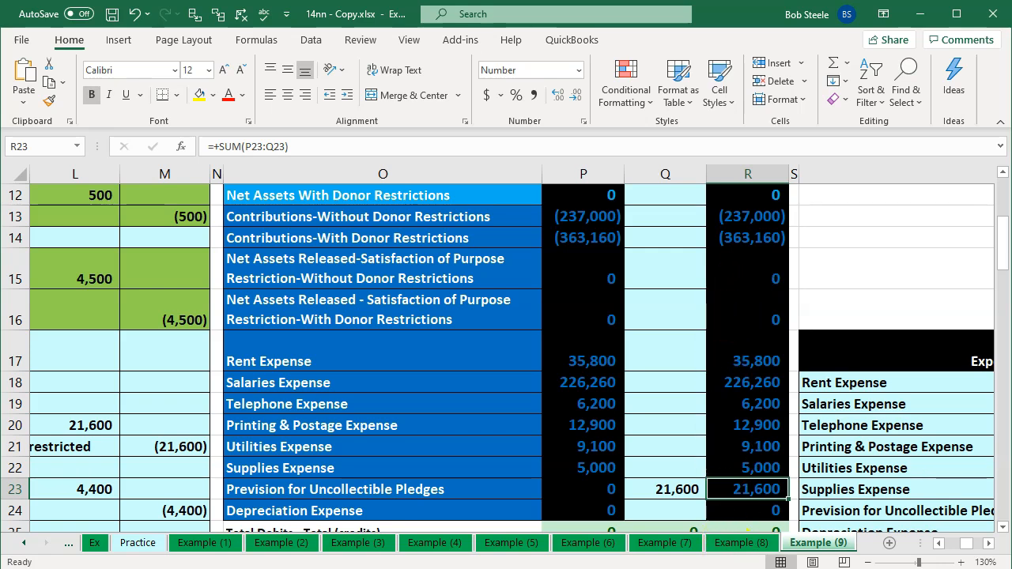
# Step: Switch to QuickBooks Desktop and start a general journal entry dated 12/31/2020
pyautogui.click(704, 546)
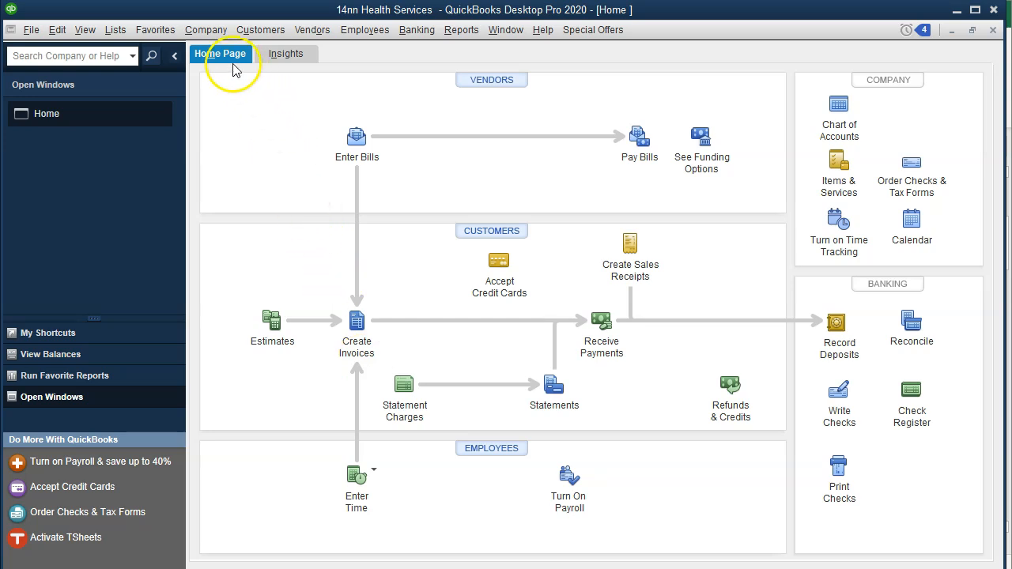
pyautogui.click(210, 32)
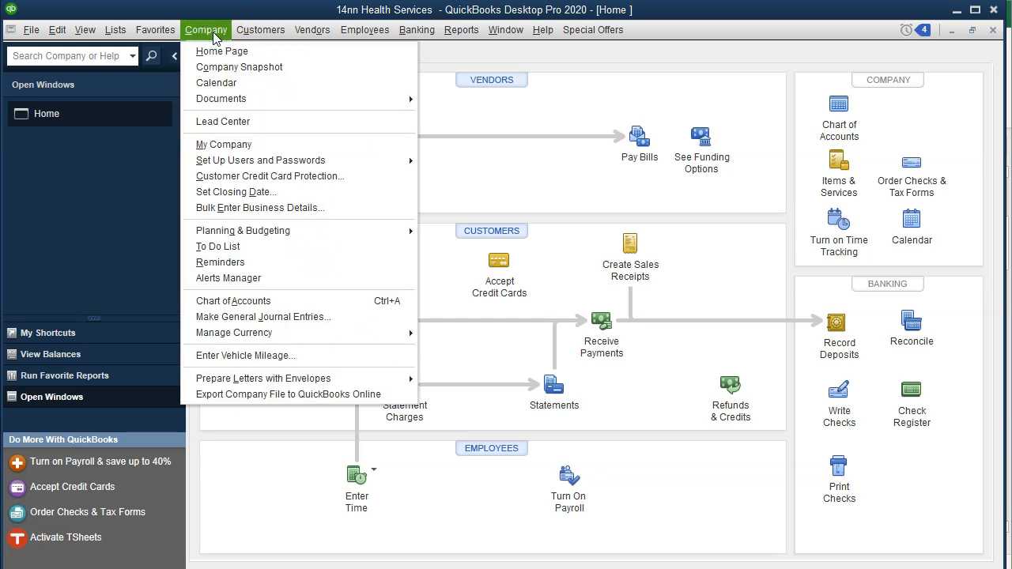
pyautogui.click(339, 316)
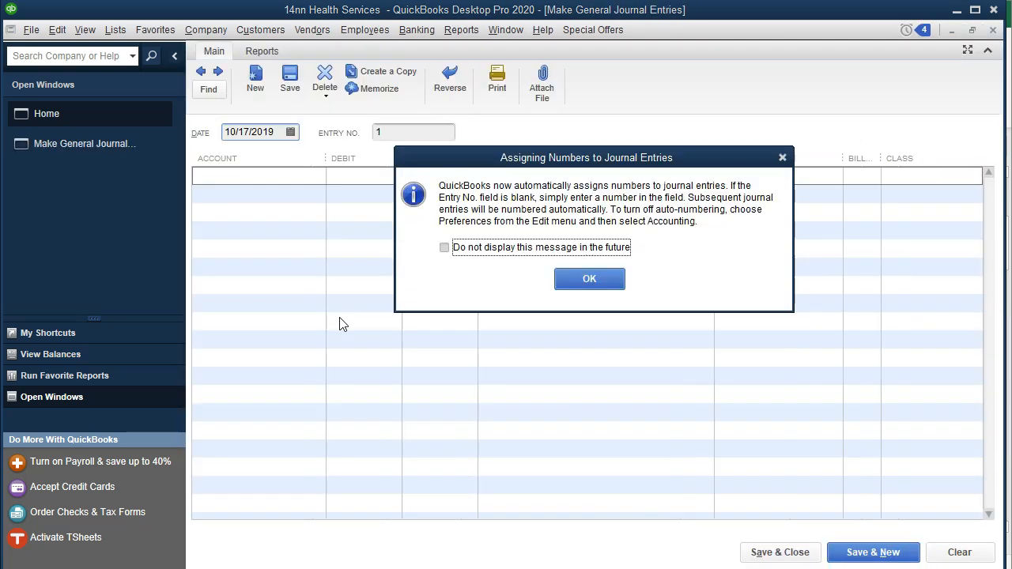
pyautogui.click(591, 276)
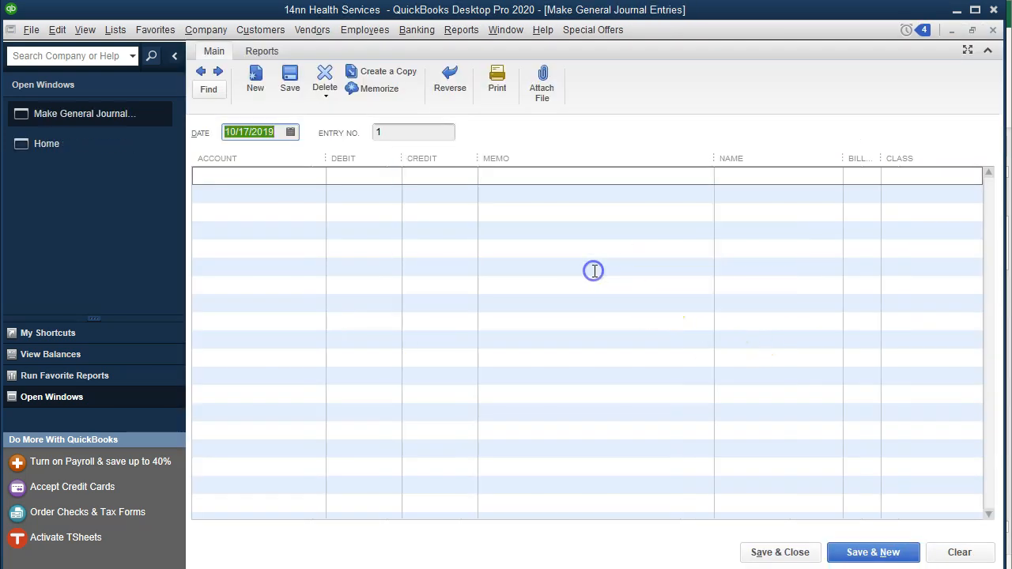
pyautogui.write('123120')
pyautogui.press('Tab')
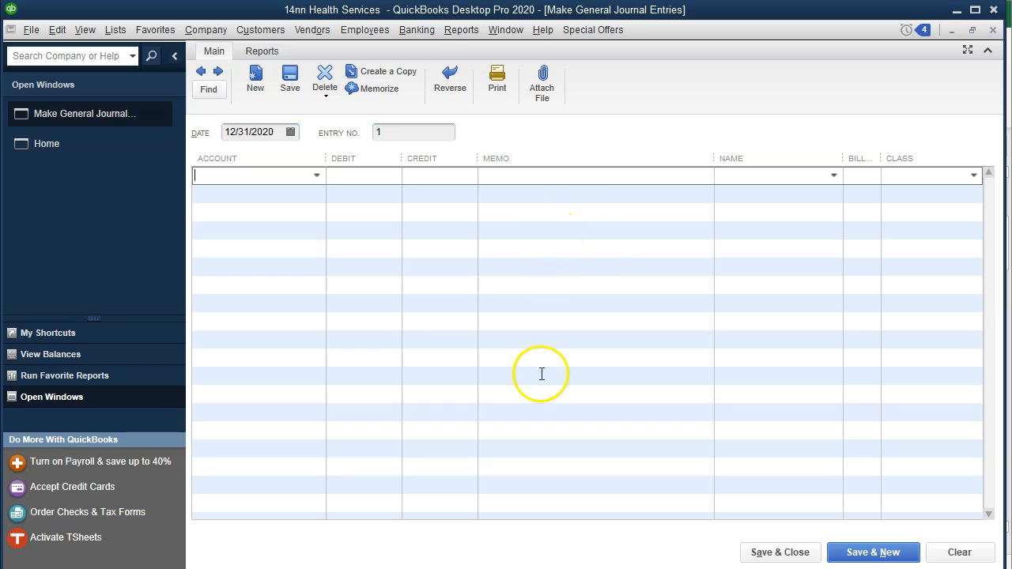
# Step: Switch to Excel and enter a reference to account name cell O23 in K20, the debit line of journal entry 8
pyautogui.click(490, 568)
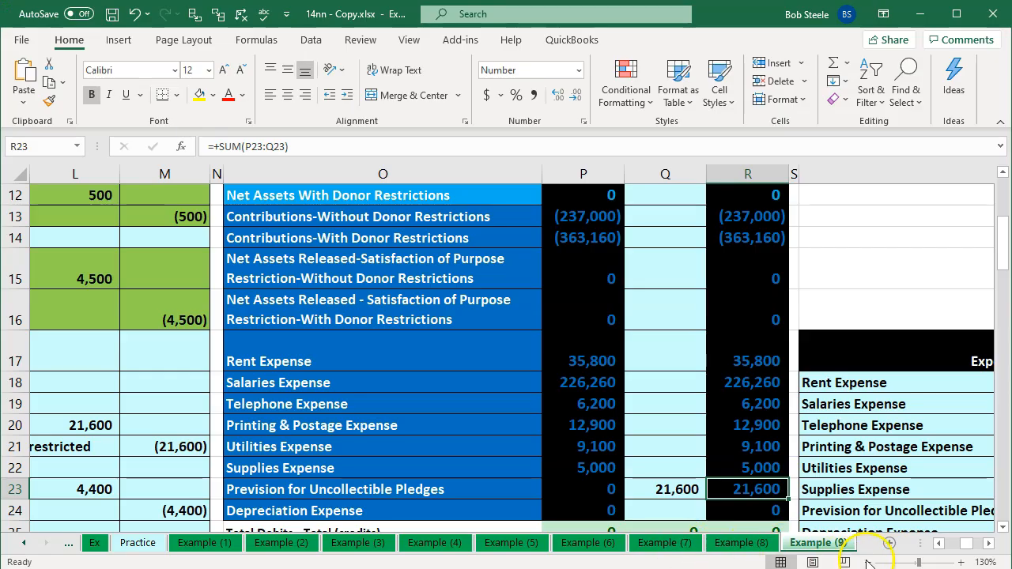
pyautogui.press('Left')
pyautogui.press('Left')
pyautogui.press('Left')
pyautogui.press('Left')
pyautogui.press('Left')
pyautogui.press('Left')
pyautogui.press('Left')
pyautogui.press('Left')
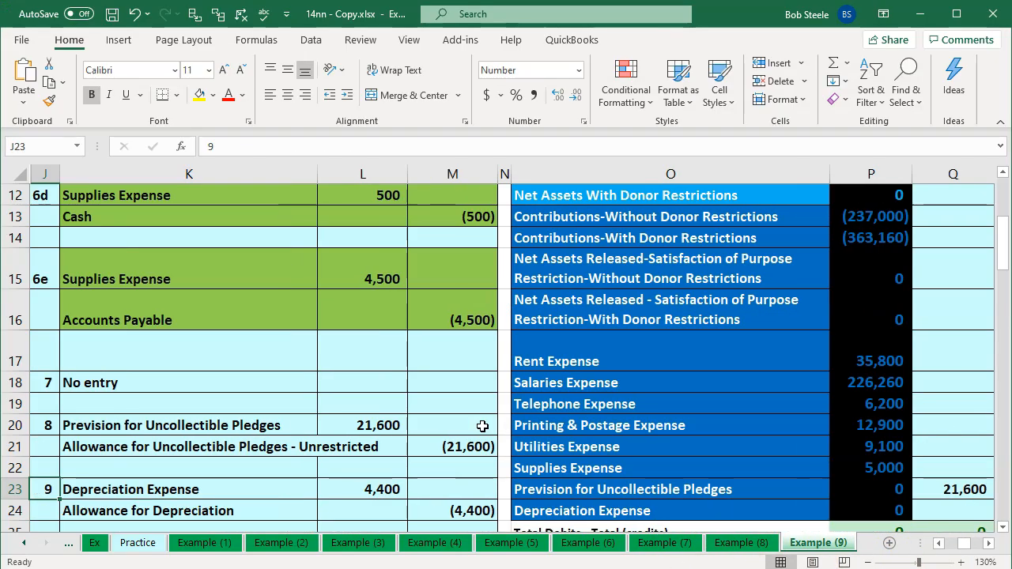
pyautogui.click(293, 426)
pyautogui.write('=O23.')
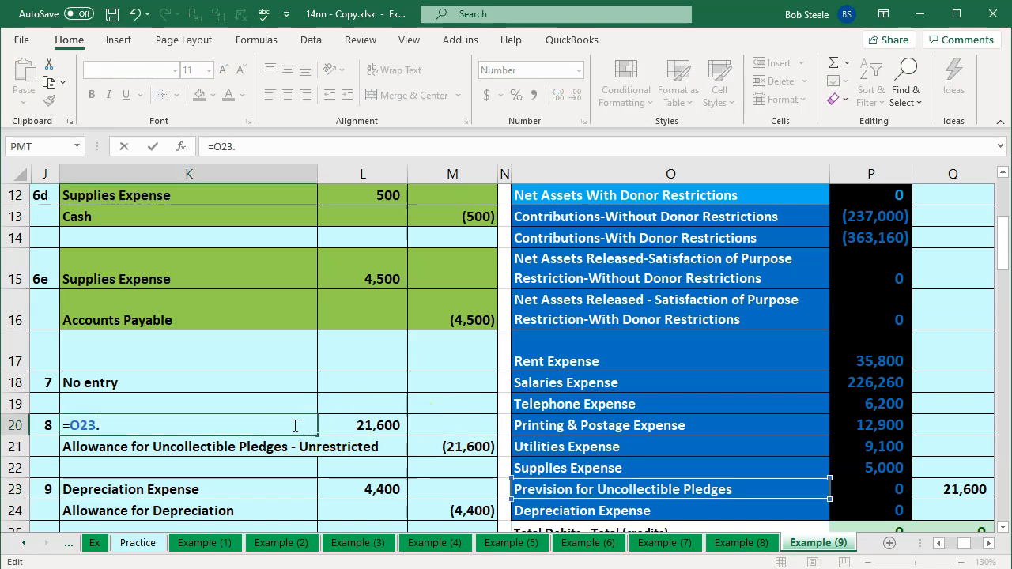
pyautogui.press('Return')
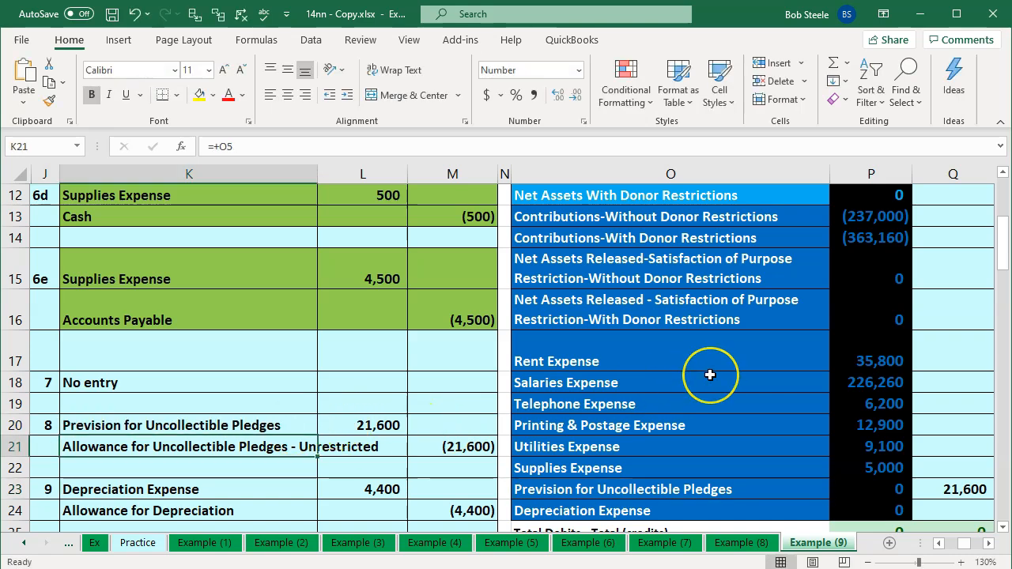
# Step: Copy the account name Prevision for Uncollectible Pledges from O23 and paste it as the first account of the QuickBooks journal entry
pyautogui.scroll(3, 708, 377)
pyautogui.scroll(1, 709, 375)
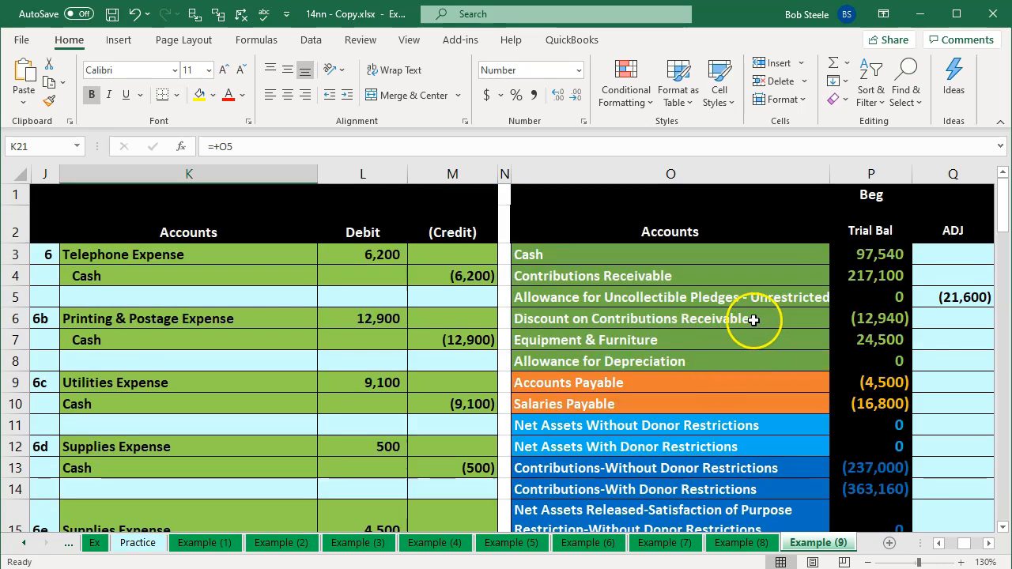
pyautogui.scroll(-2, 729, 340)
pyautogui.scroll(-3, 729, 340)
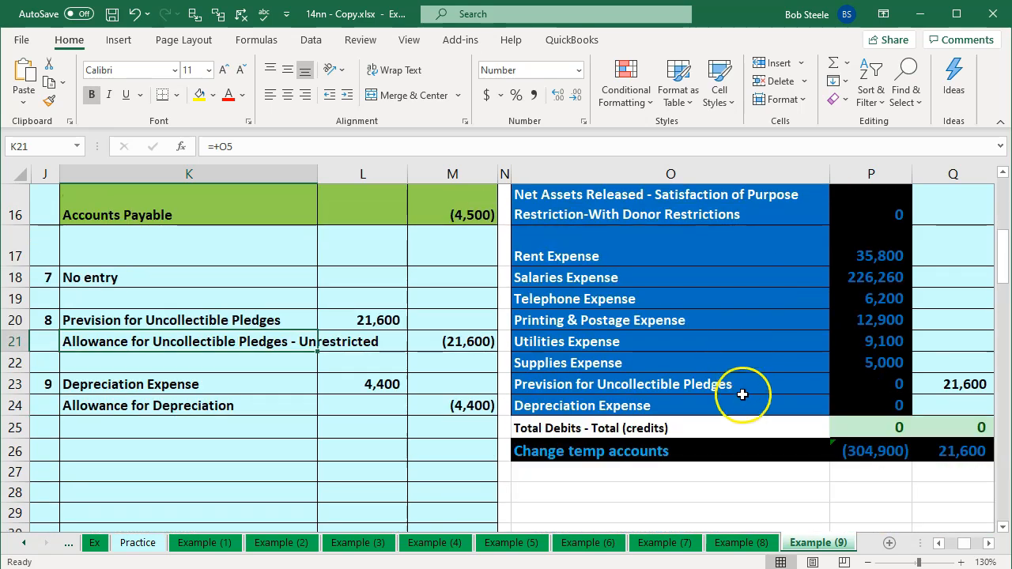
pyautogui.click(744, 383)
pyautogui.doubleClick(744, 383)
pyautogui.moveTo(745, 383); pyautogui.dragTo(226, 379)
pyautogui.hotkey('ctrl', 'c')
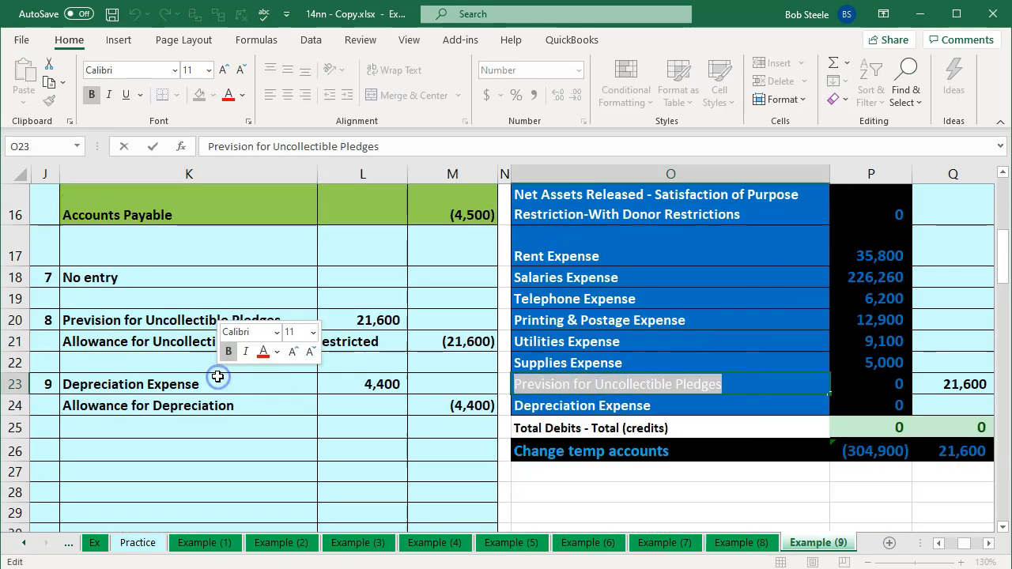
pyautogui.hotkey('alt', 'Tab')
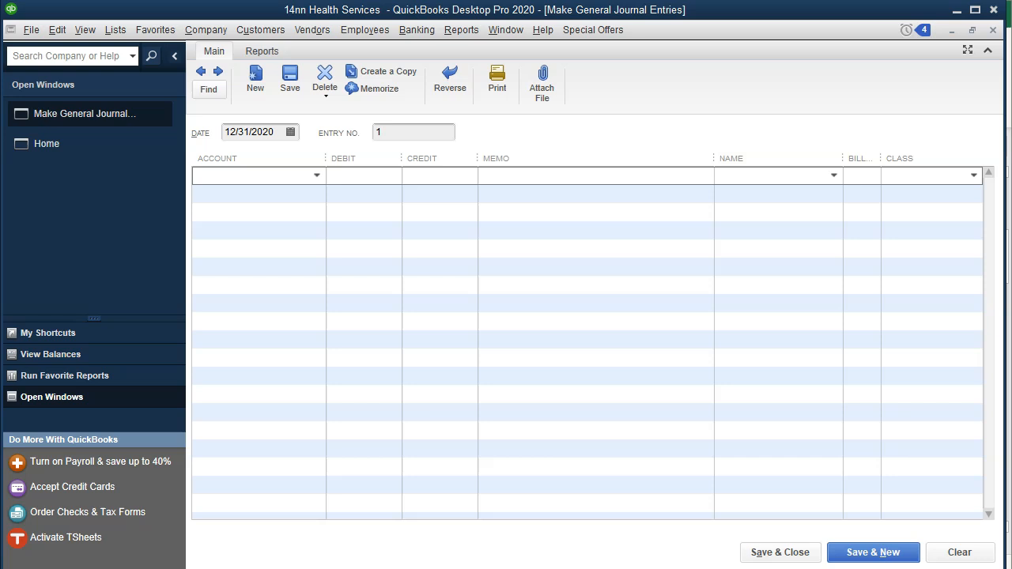
pyautogui.click(264, 175)
pyautogui.hotkey('ctrl', 'v')
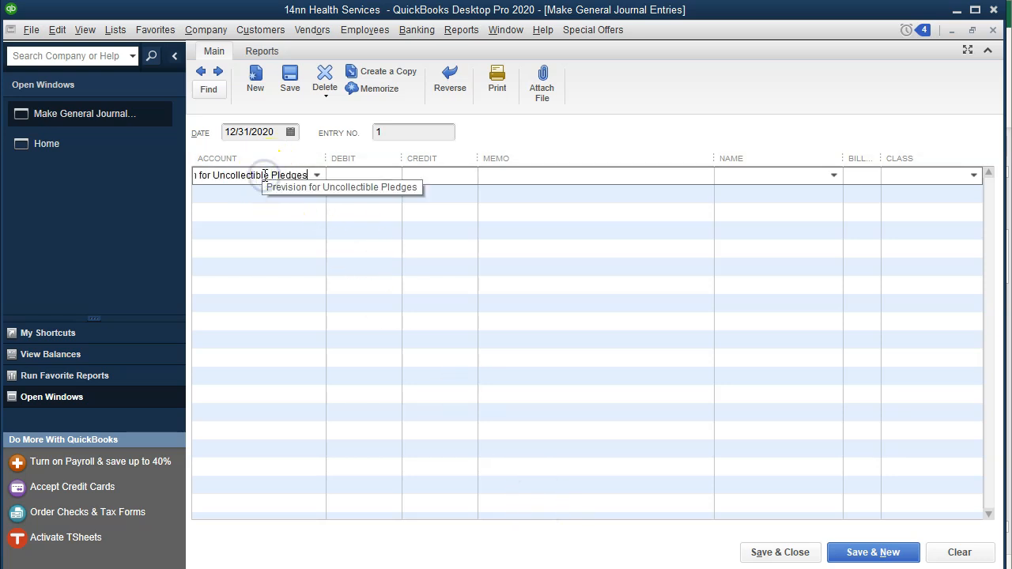
# Step: Set up the new expense account Prevision for Uncollectible with the description Prevision for Uncollectible Pledges and save it
pyautogui.press('Tab')
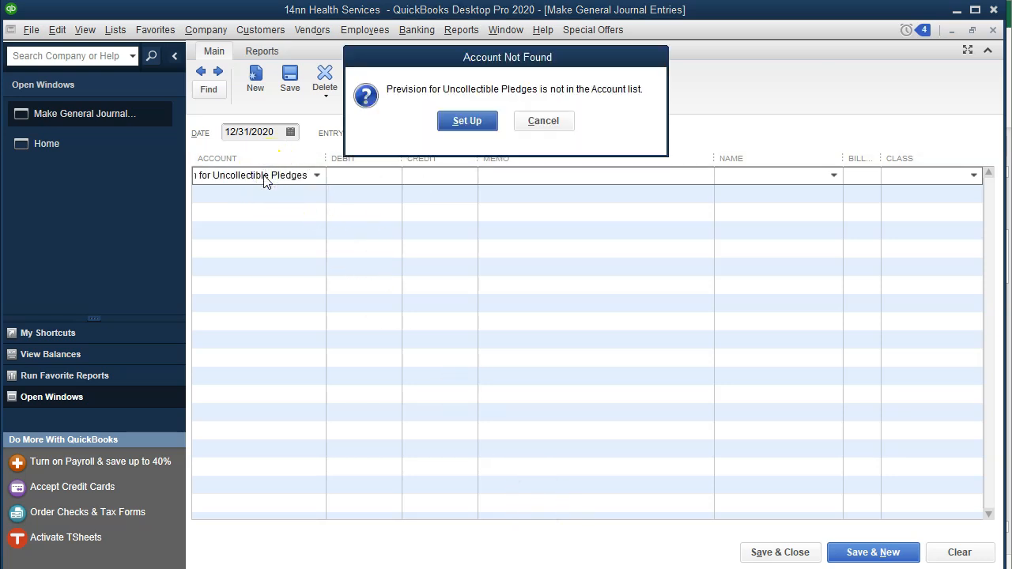
pyautogui.click(465, 120)
pyautogui.click(369, 175)
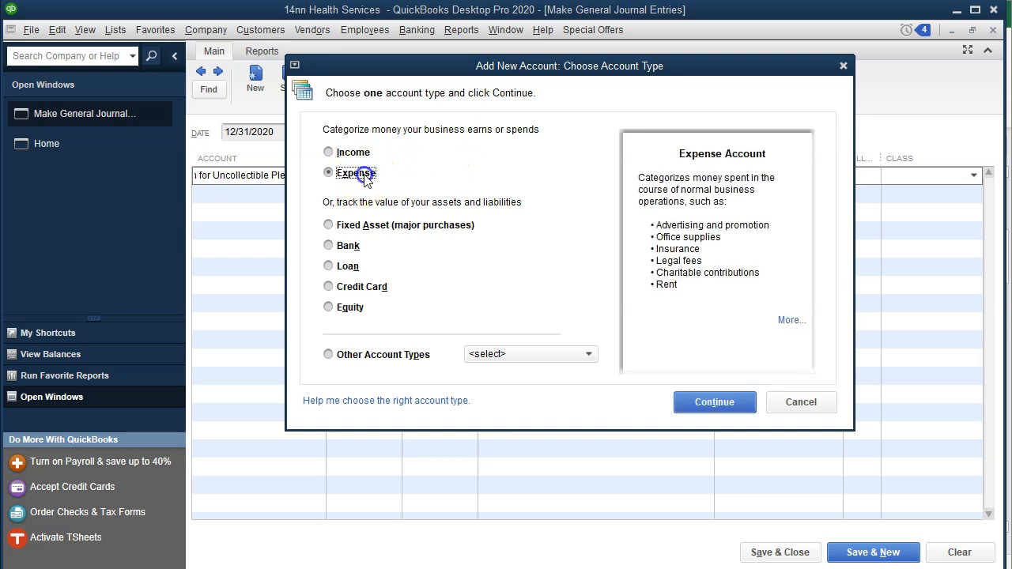
pyautogui.click(685, 405)
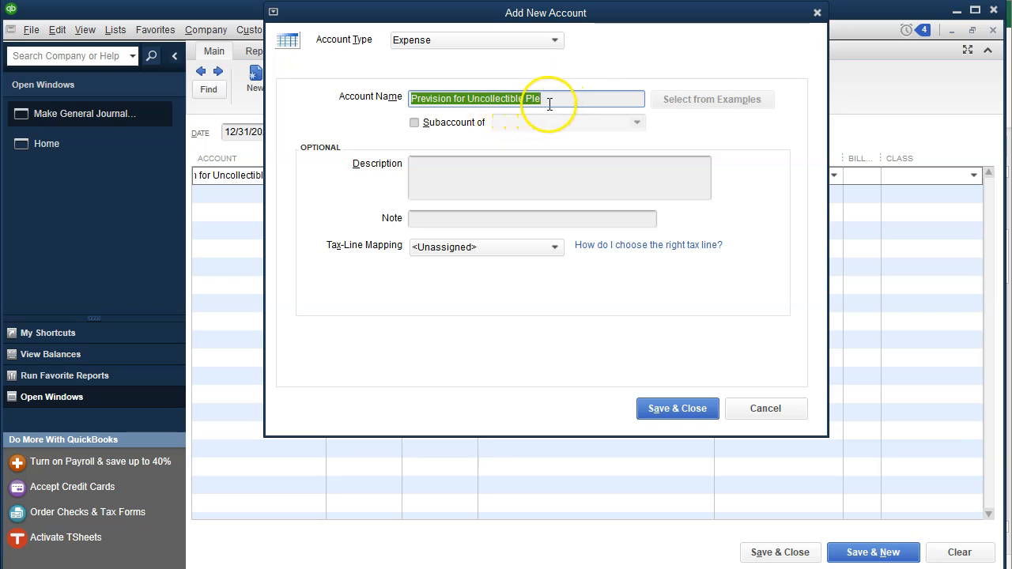
pyautogui.click(548, 102)
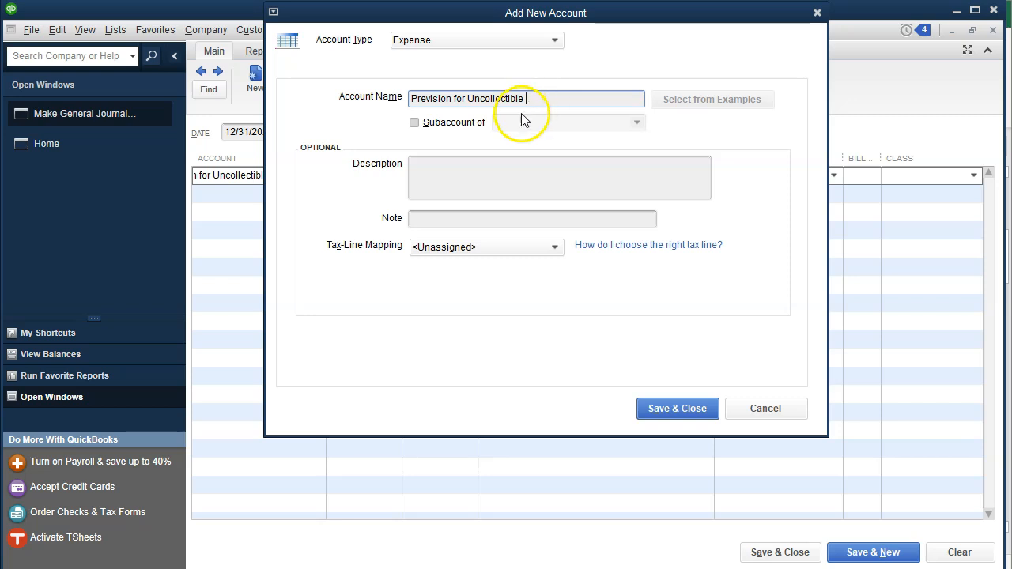
pyautogui.click(488, 185)
pyautogui.hotkey('ctrl', 'v')
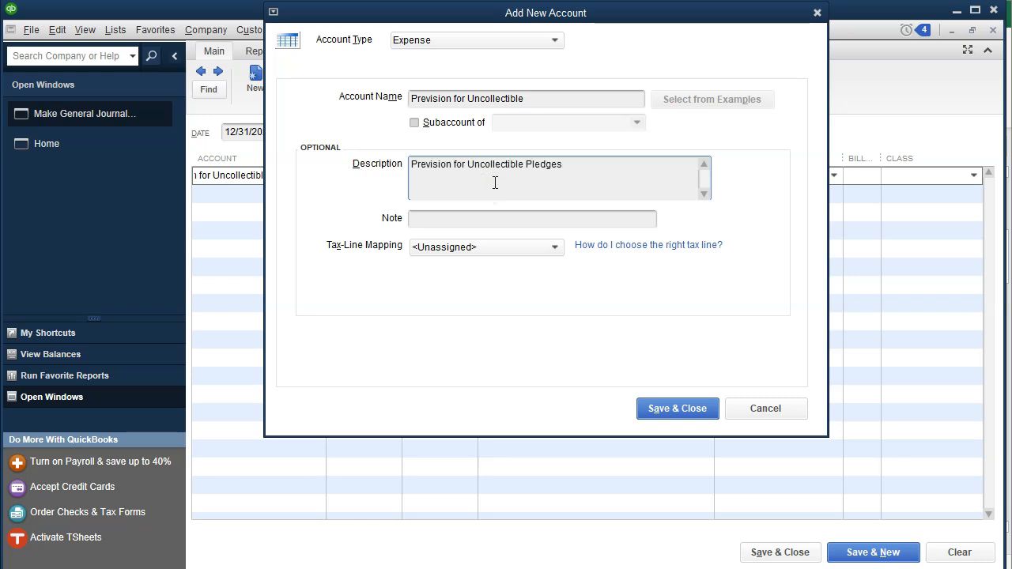
pyautogui.click(673, 408)
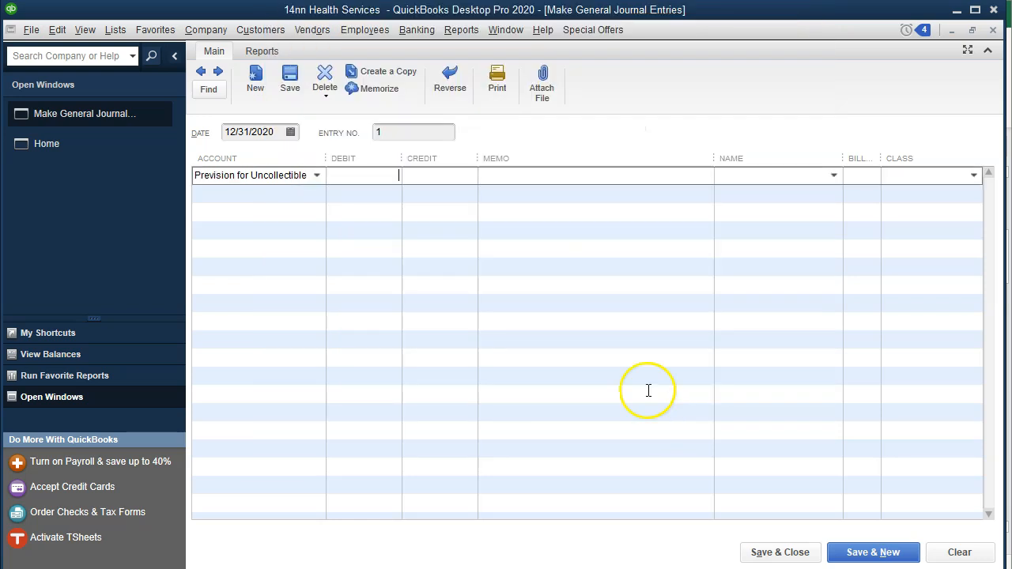
# Step: Enter a 21,600 debit for the Prevision for Uncollectible line and assign it the Unrestricted Fundraising 20% class
pyautogui.hotkey('alt', 'Tab')
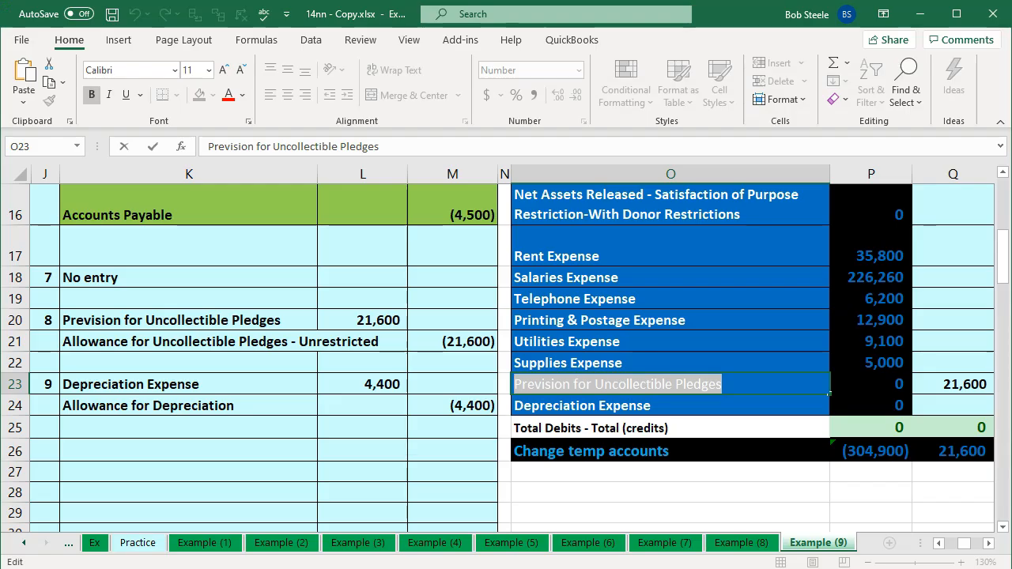
pyautogui.click(552, 568)
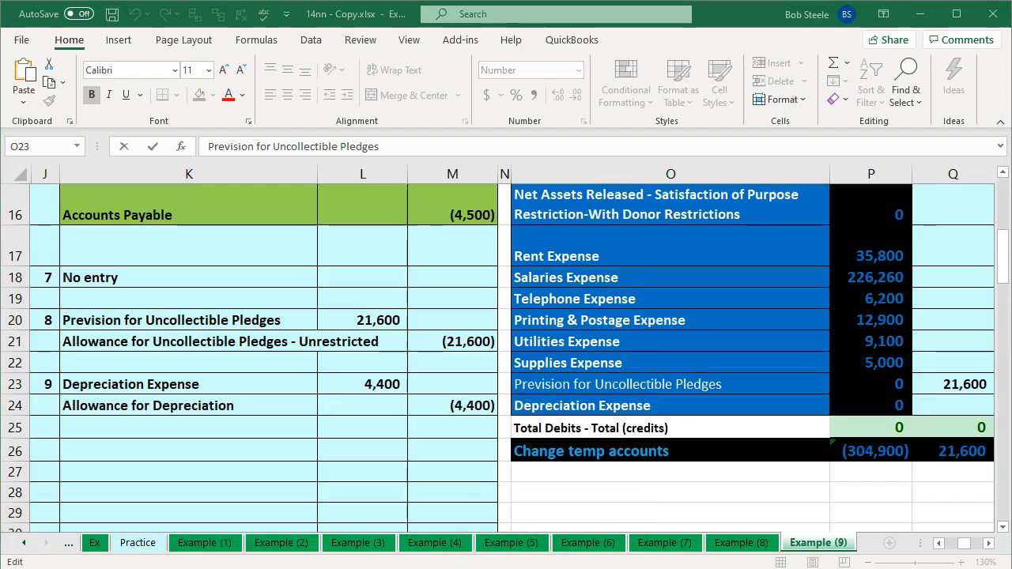
pyautogui.hotkey('alt', 'Tab')
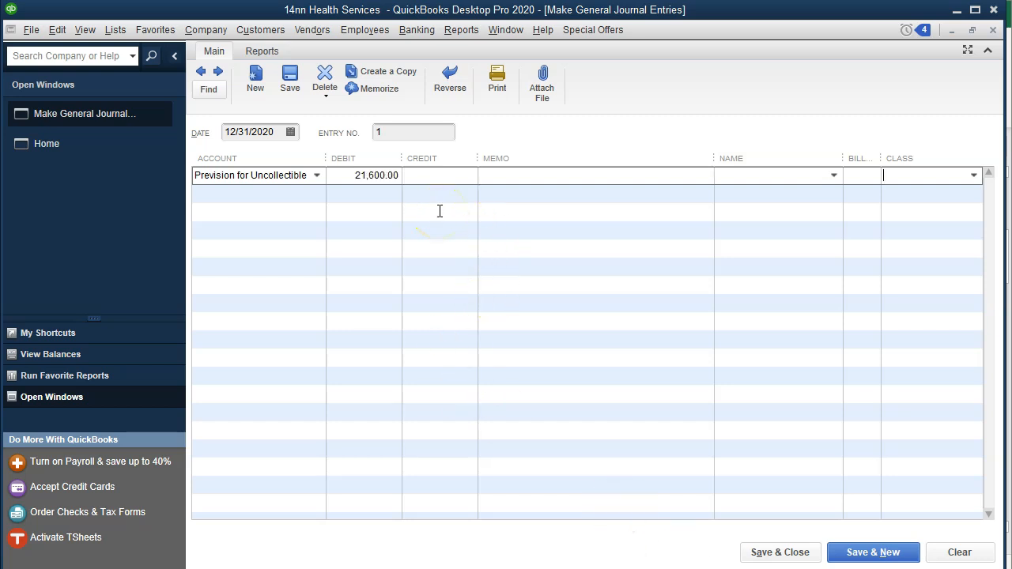
pyautogui.click(973, 175)
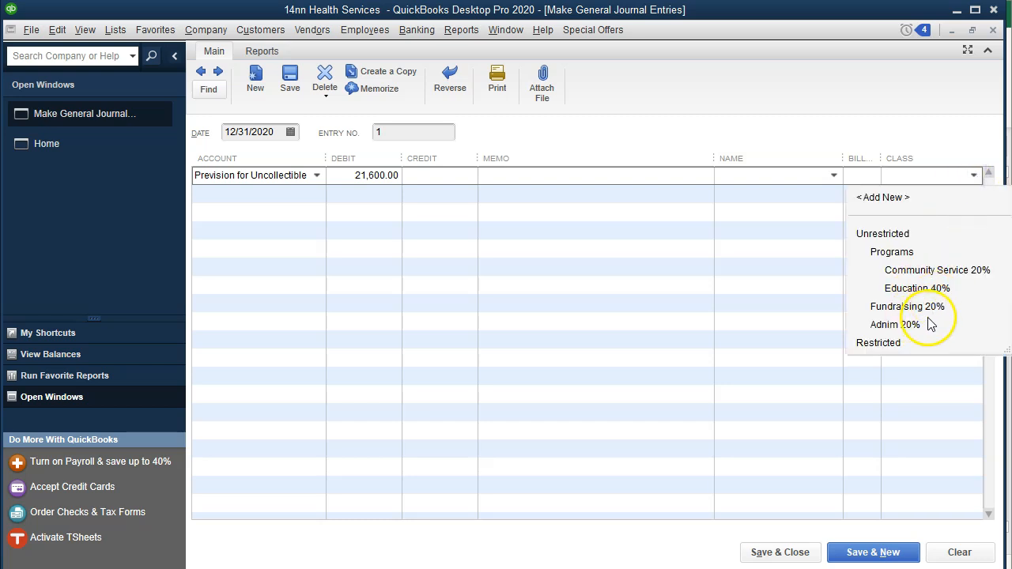
pyautogui.click(905, 306)
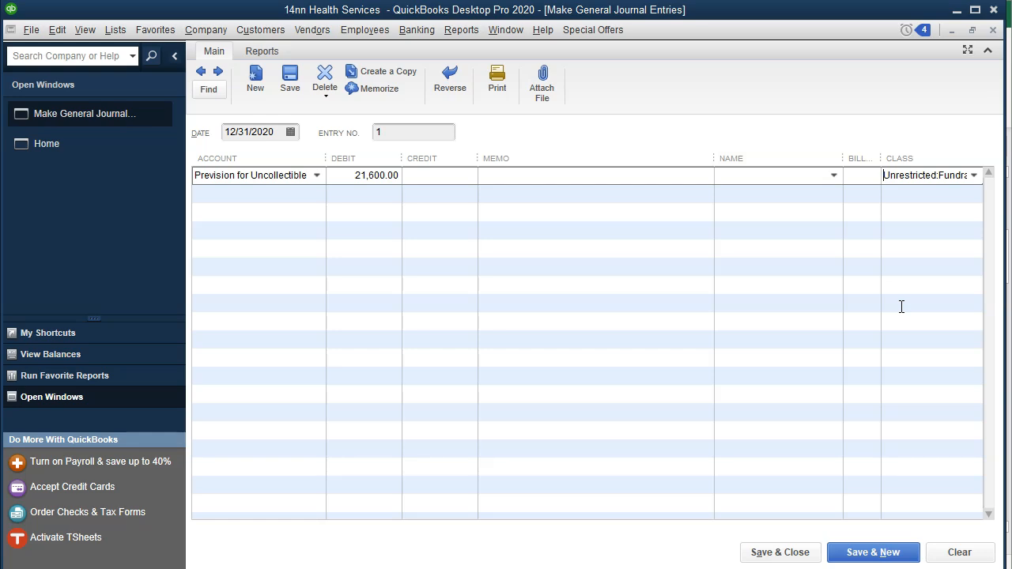
pyautogui.press('Tab')
# Step: Copy the name Allowance for Uncollectible Pledges - Unrestricted from Excel cell O5 and paste it as the second account of the QuickBooks journal entry
pyautogui.hotkey('alt', 'Tab')
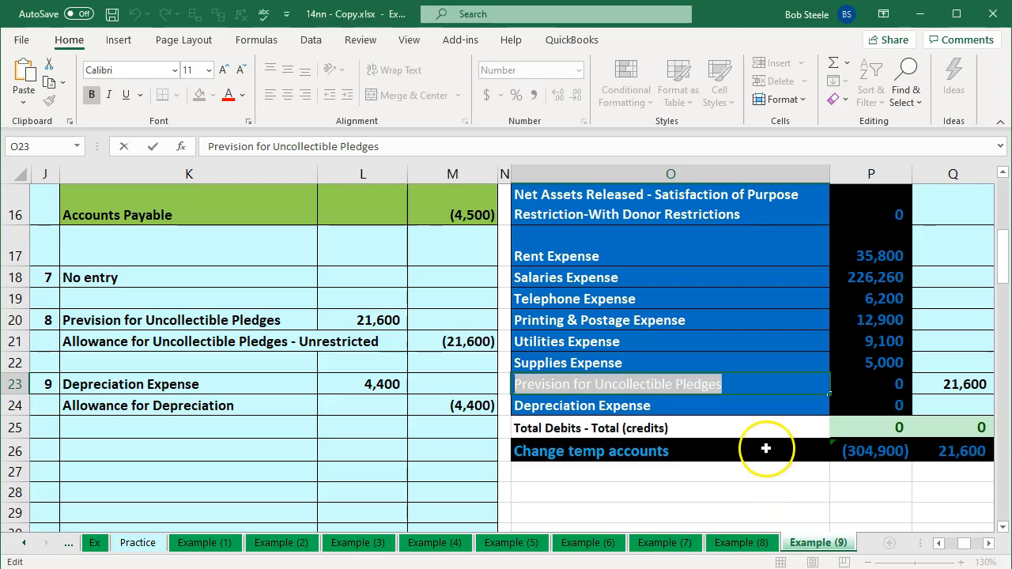
pyautogui.click(238, 448)
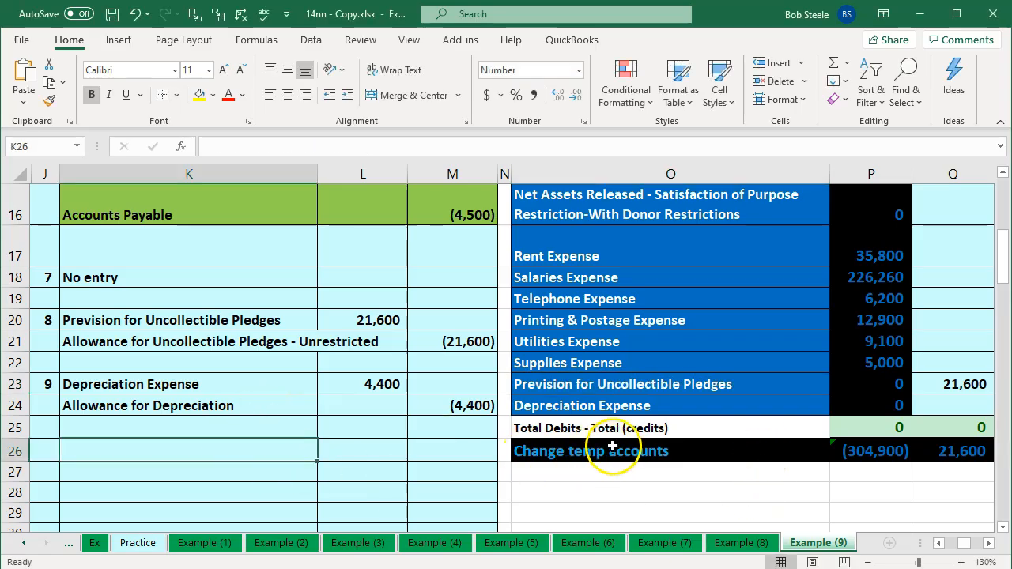
pyautogui.scroll(5, 585, 395)
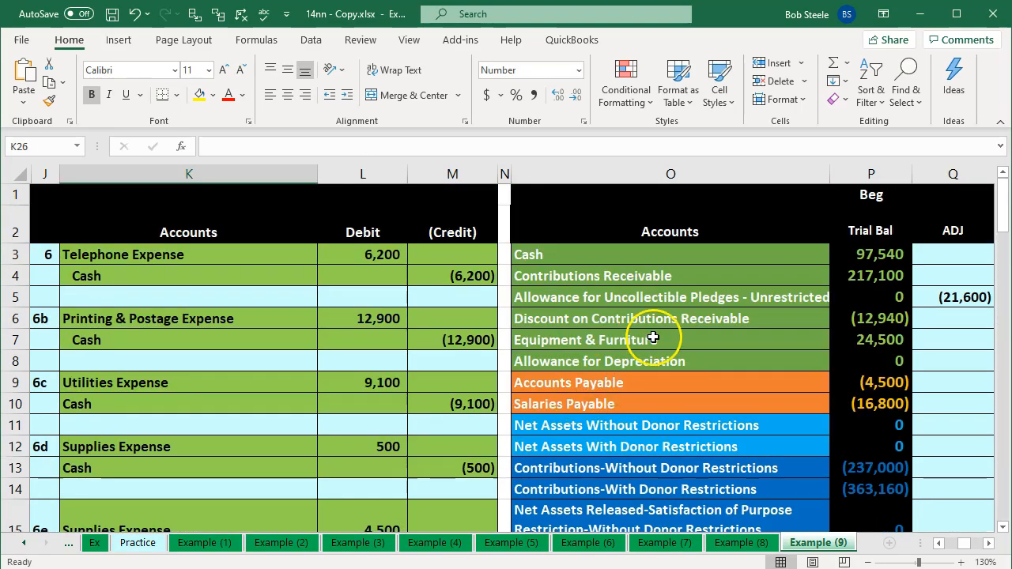
pyautogui.doubleClick(517, 298)
pyautogui.click(518, 297)
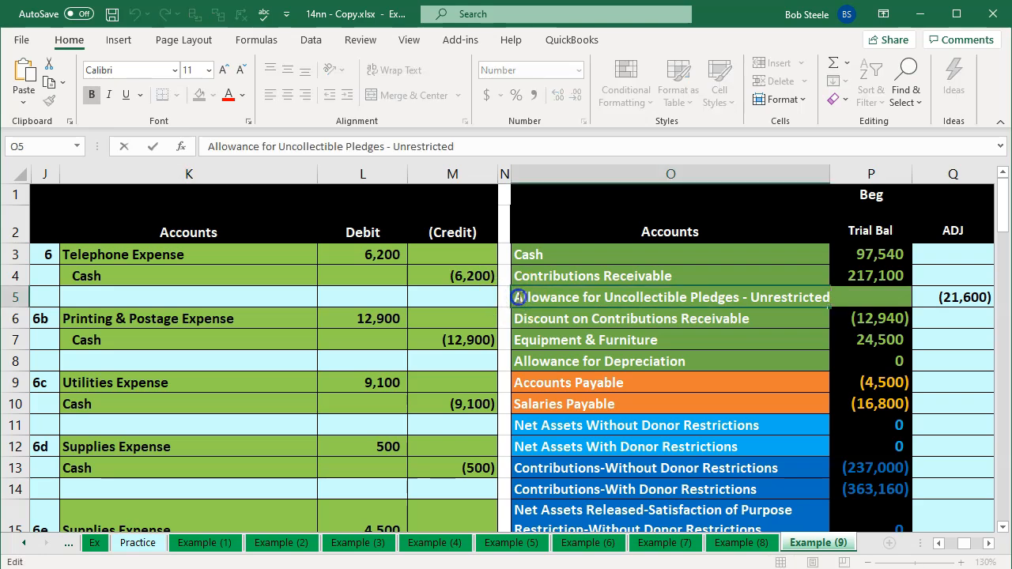
pyautogui.moveTo(517, 297); pyautogui.dragTo(900, 294)
pyautogui.hotkey('ctrl', 'c')
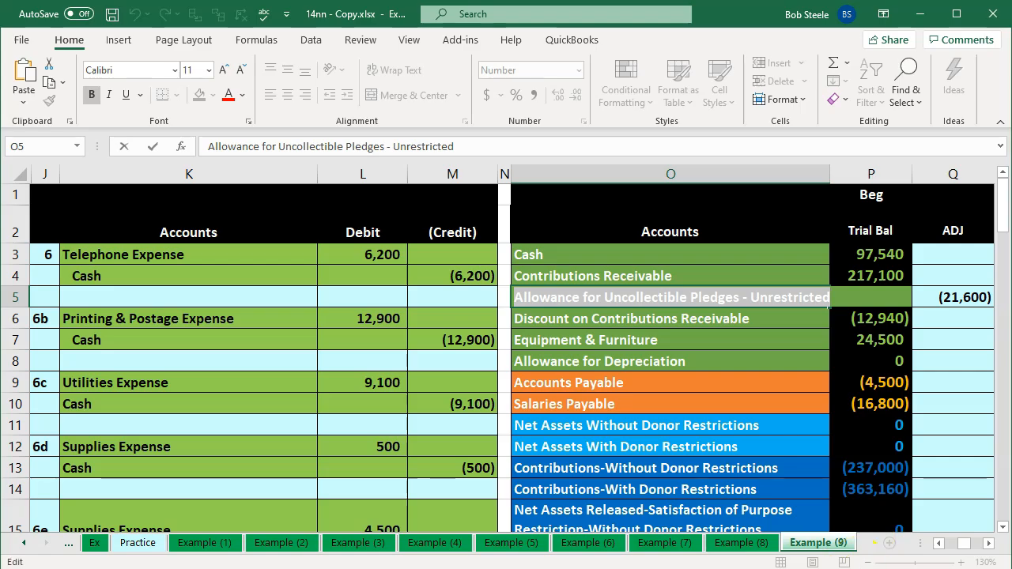
pyautogui.click(759, 549)
pyautogui.click(279, 192)
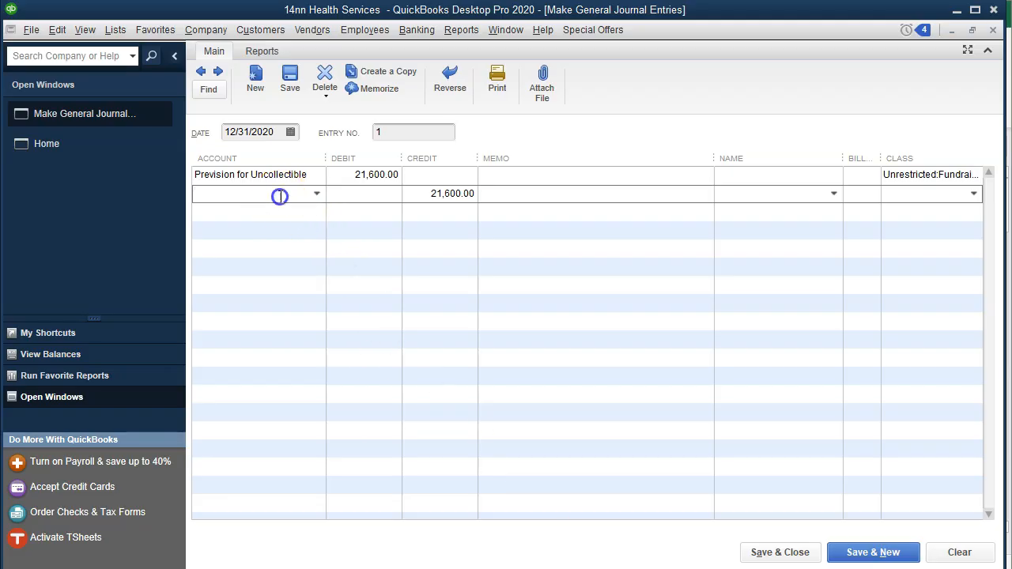
pyautogui.hotkey('ctrl', 'v')
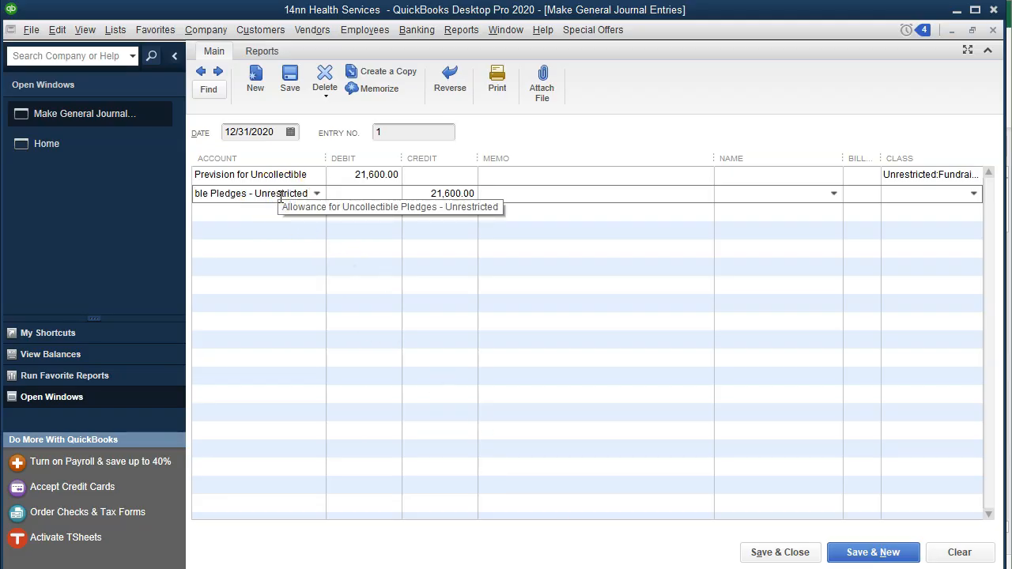
# Step: Start setting up the pasted allowance name as a new account of type Other Current Asset
pyautogui.press('Tab')
pyautogui.click(478, 124)
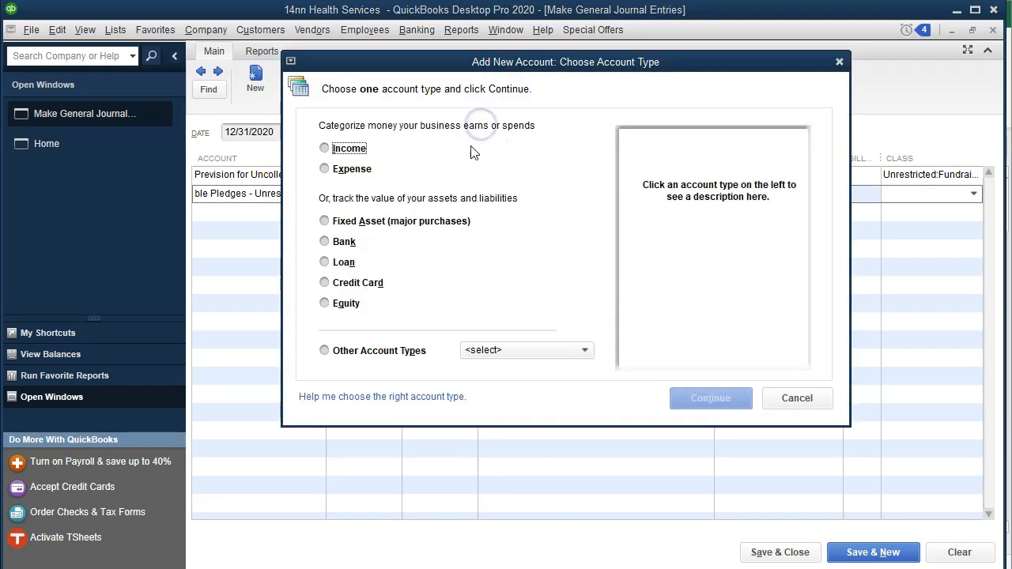
pyautogui.click(576, 352)
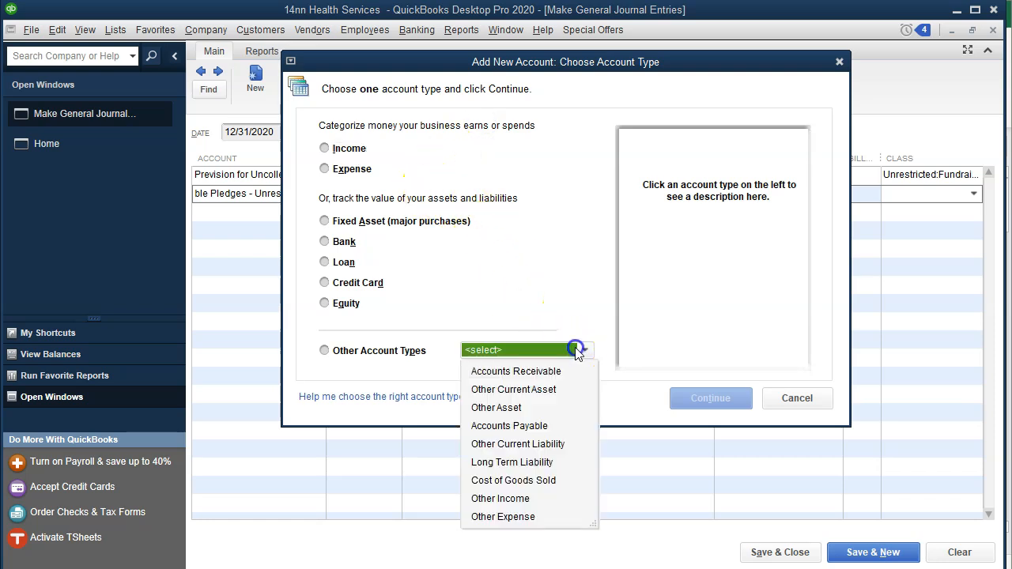
pyautogui.click(558, 390)
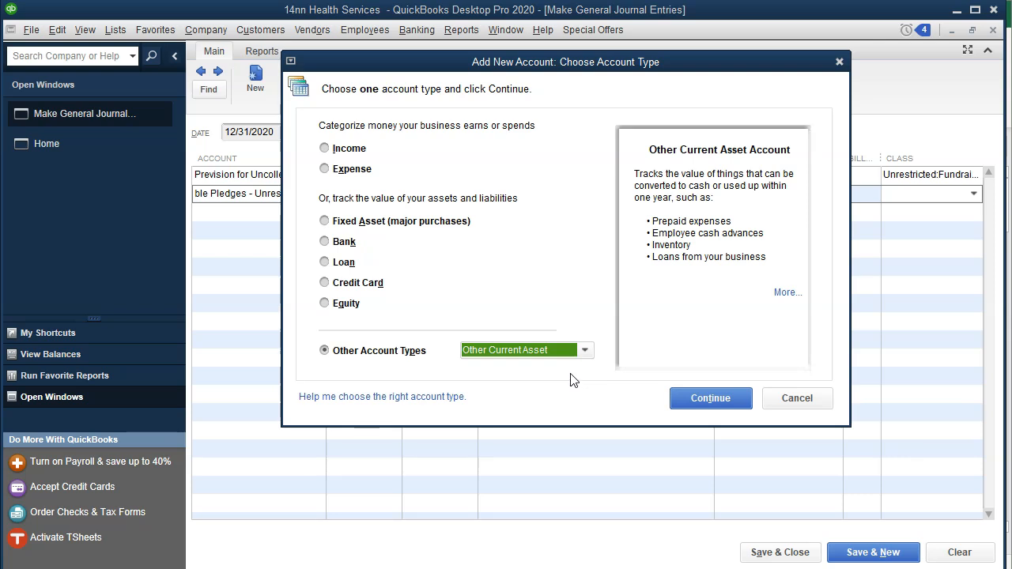
pyautogui.click(711, 398)
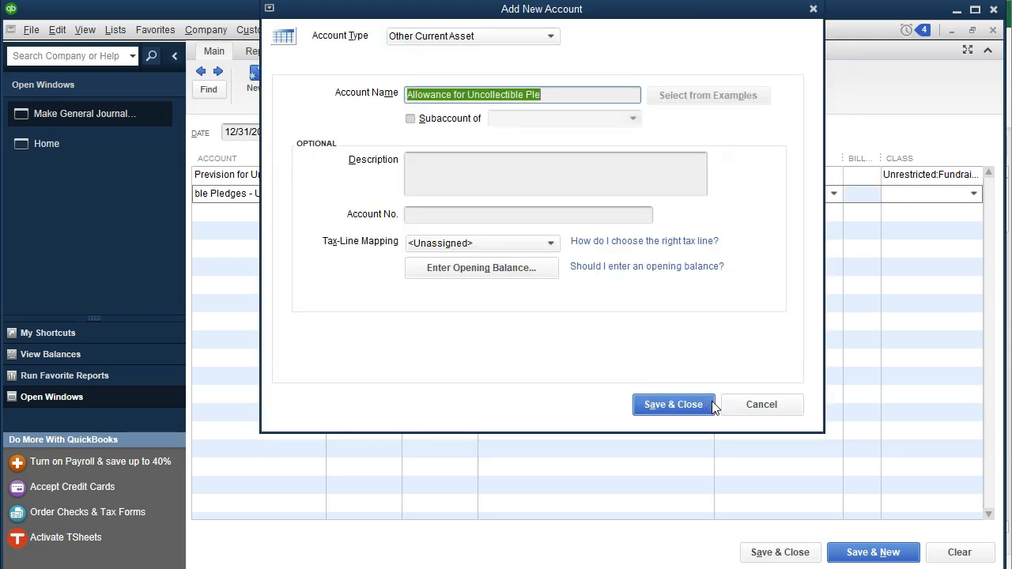
# Step: Shorten the account name to Allowance for Uncollectible, paste the description Allowance for Uncollectible Pledges - Unrestricted, and save the account
pyautogui.click(557, 95)
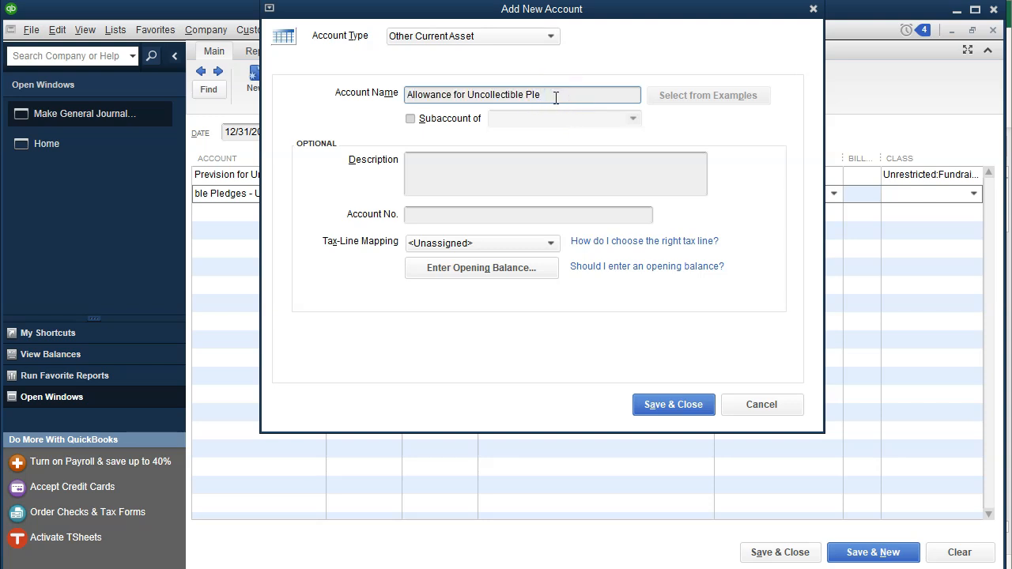
pyautogui.click(481, 170)
pyautogui.hotkey('ctrl', 'v')
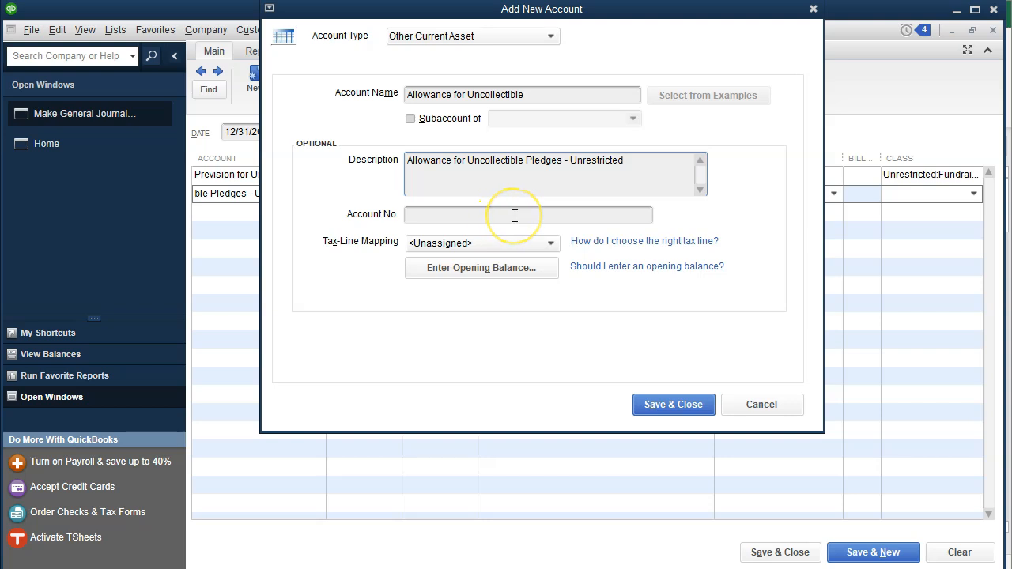
pyautogui.click(660, 405)
pyautogui.click(632, 301)
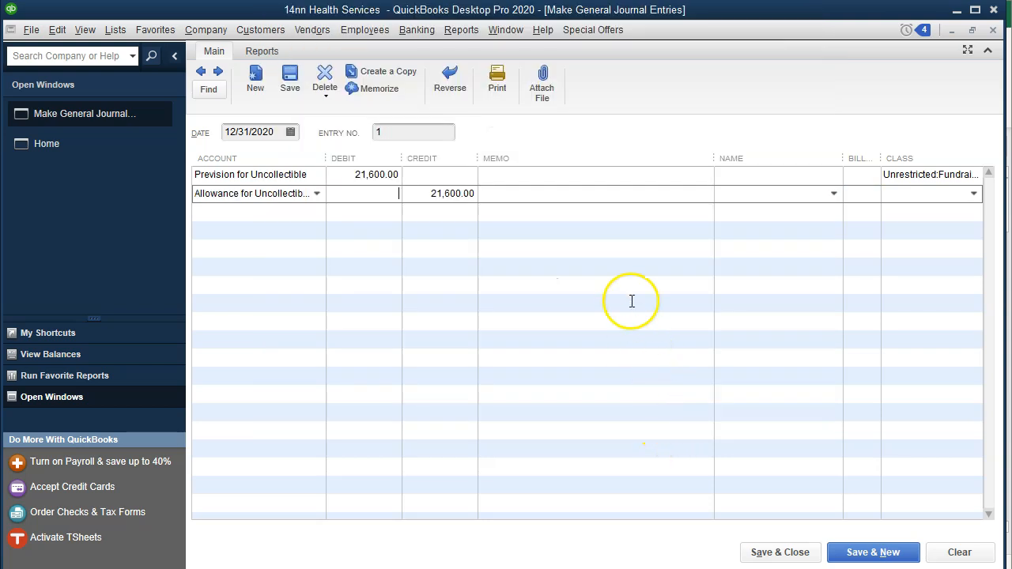
# Step: Assign the Unrestricted Fundraising class to the Allowance for Uncollectible credit line, then save and close the journal entry
pyautogui.click(911, 193)
pyautogui.write('fu')
pyautogui.press('Tab')
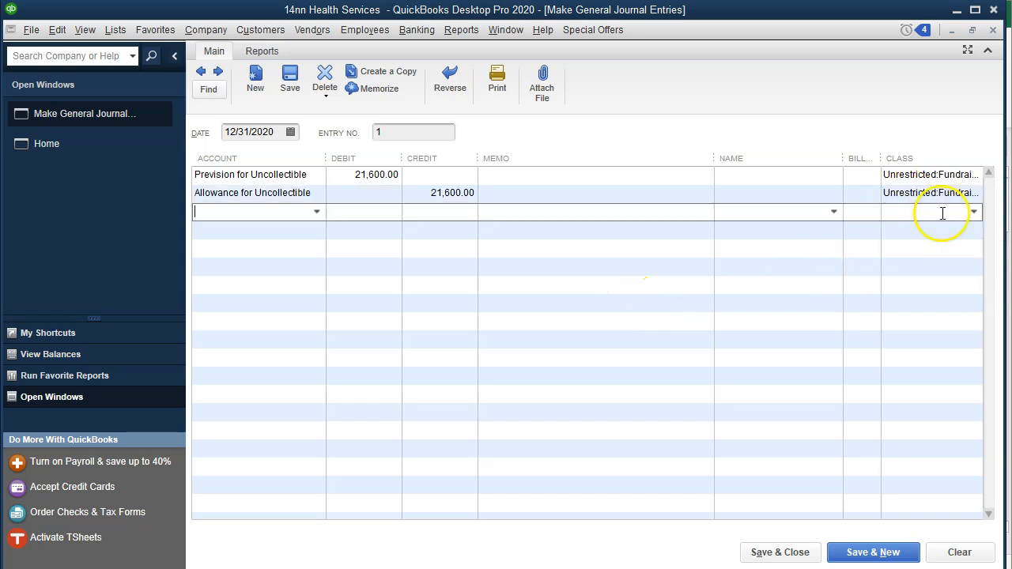
pyautogui.click(800, 555)
pyautogui.click(473, 168)
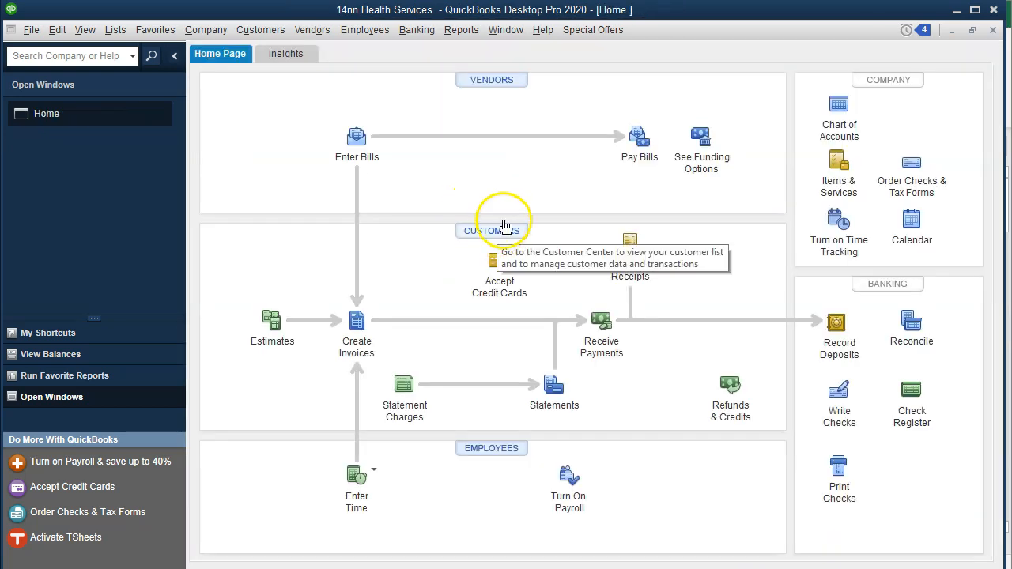
# Step: Run the Trial Balance report for 01/01/2020 to 12/31/2020 and check the Allowance for Uncollectible and Prevision for Uncollectible balances
pyautogui.click(465, 30)
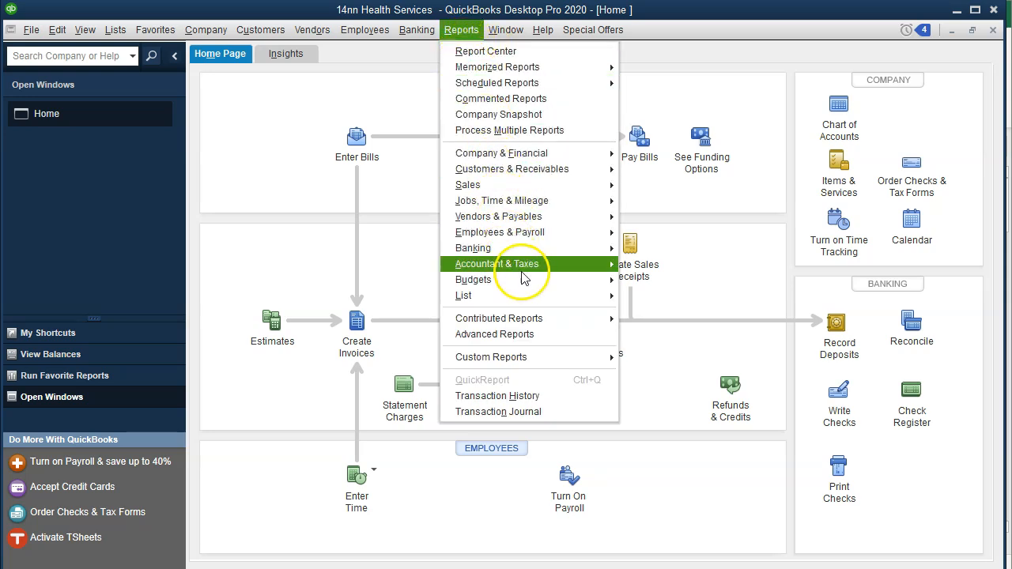
pyautogui.moveTo(583, 266)
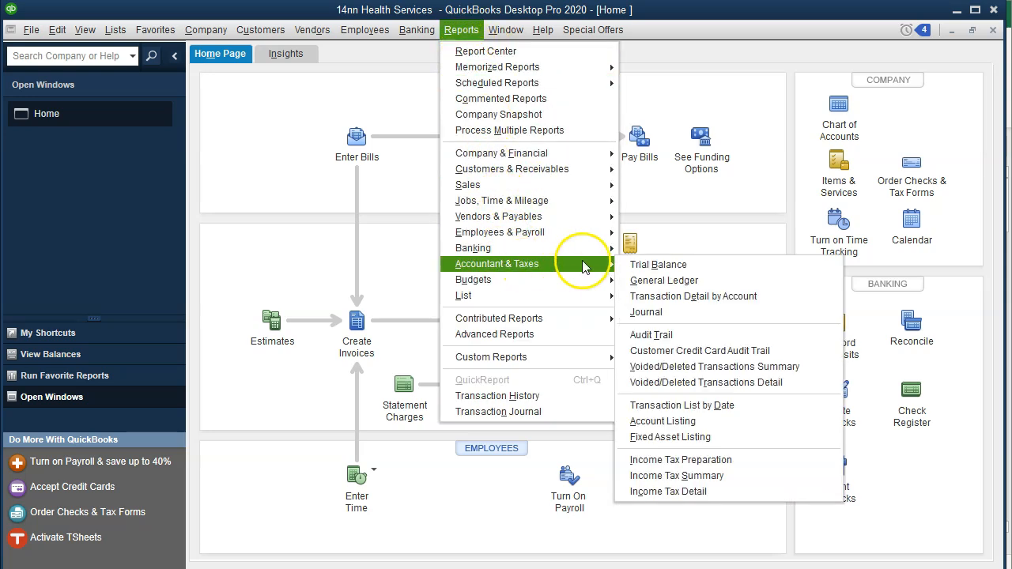
pyautogui.click(700, 270)
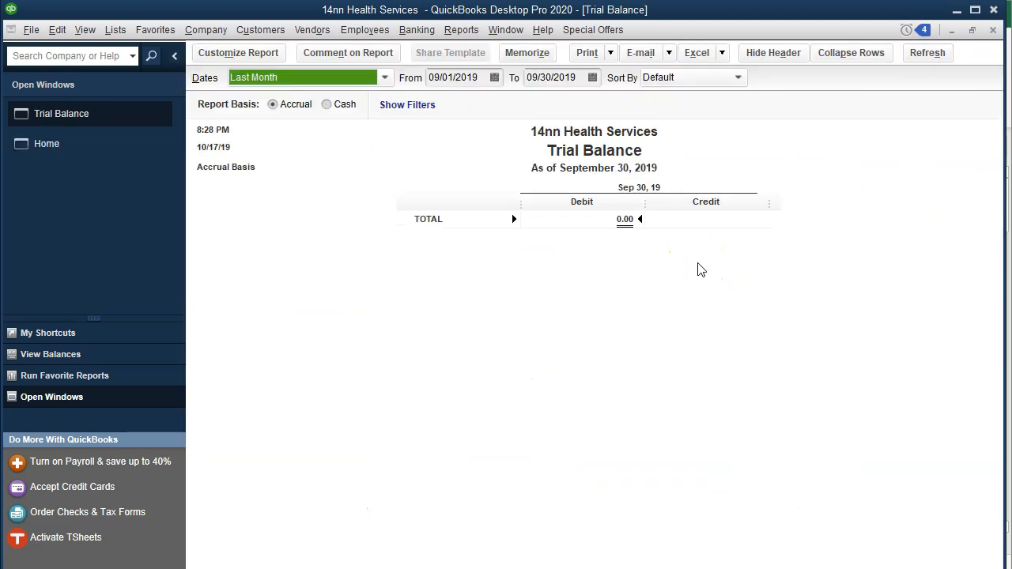
pyautogui.press('Tab')
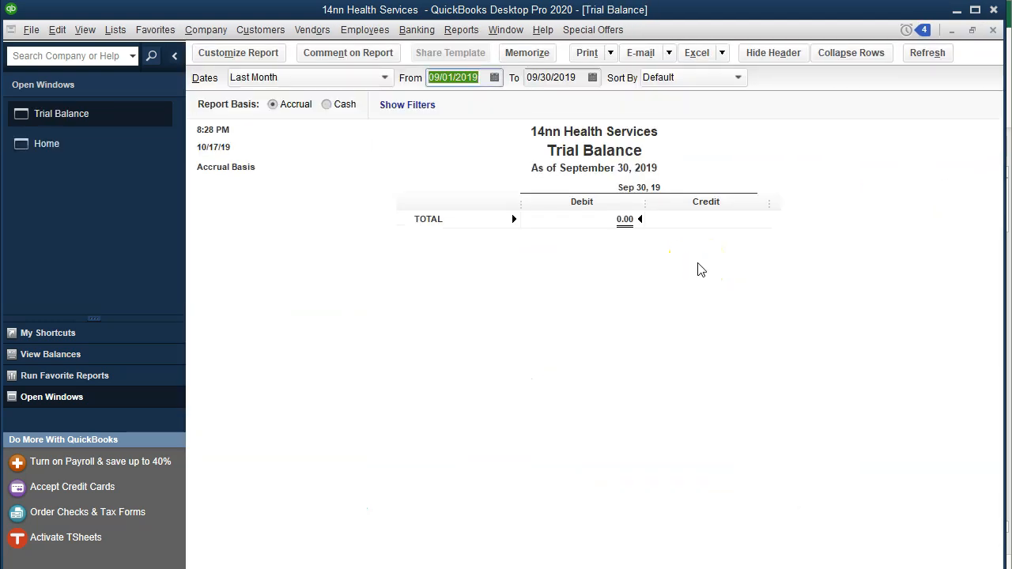
pyautogui.write('01/01/20')
pyautogui.press('Tab')
pyautogui.write('1231')
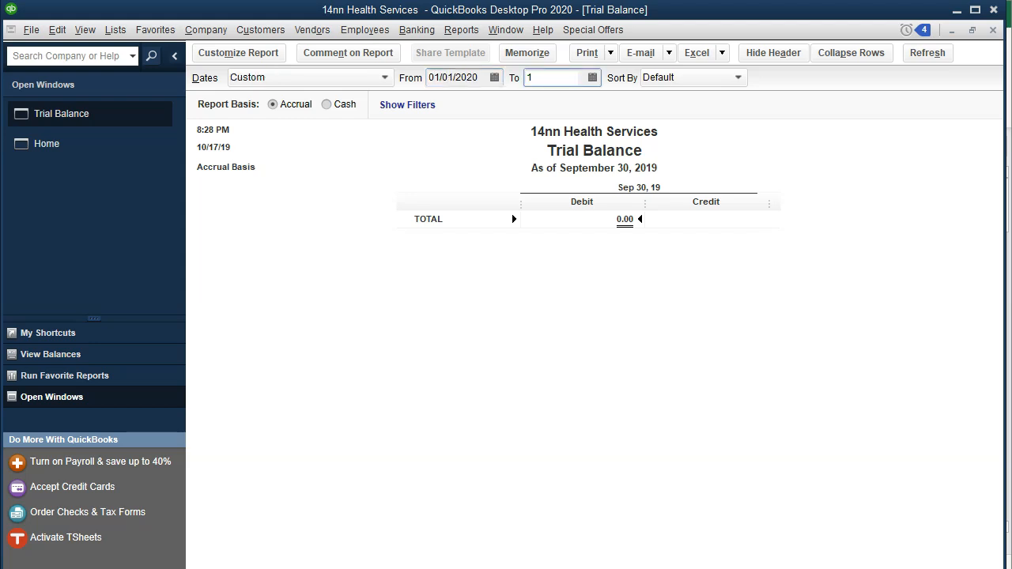
pyautogui.press('Tab')
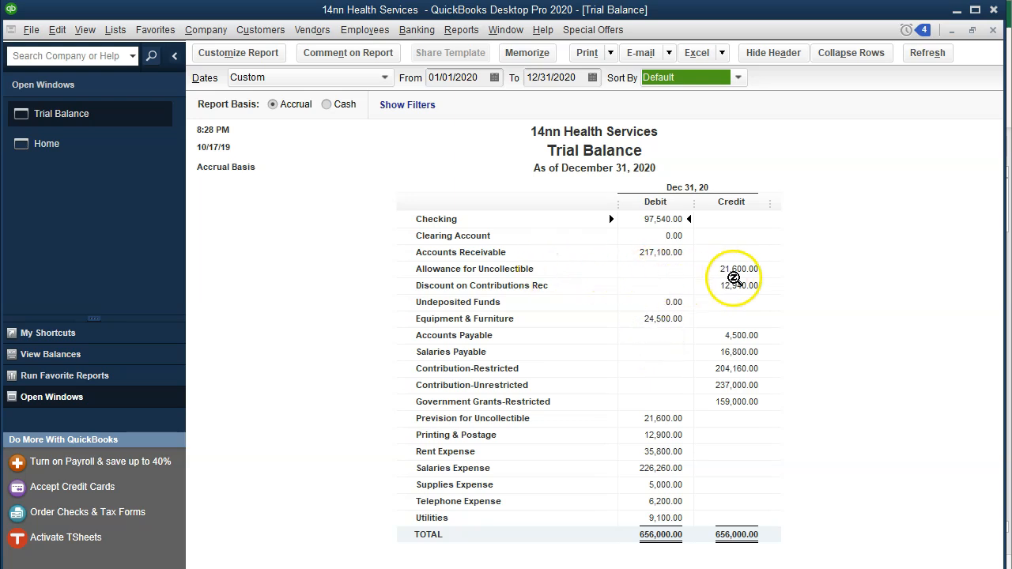
pyautogui.click(730, 281)
pyautogui.click(732, 269)
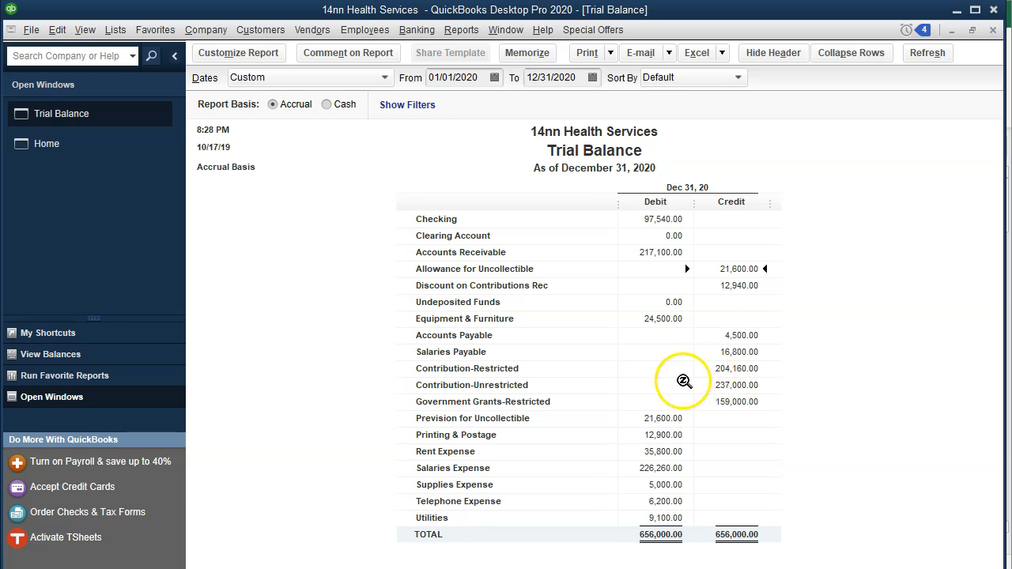
pyautogui.click(656, 419)
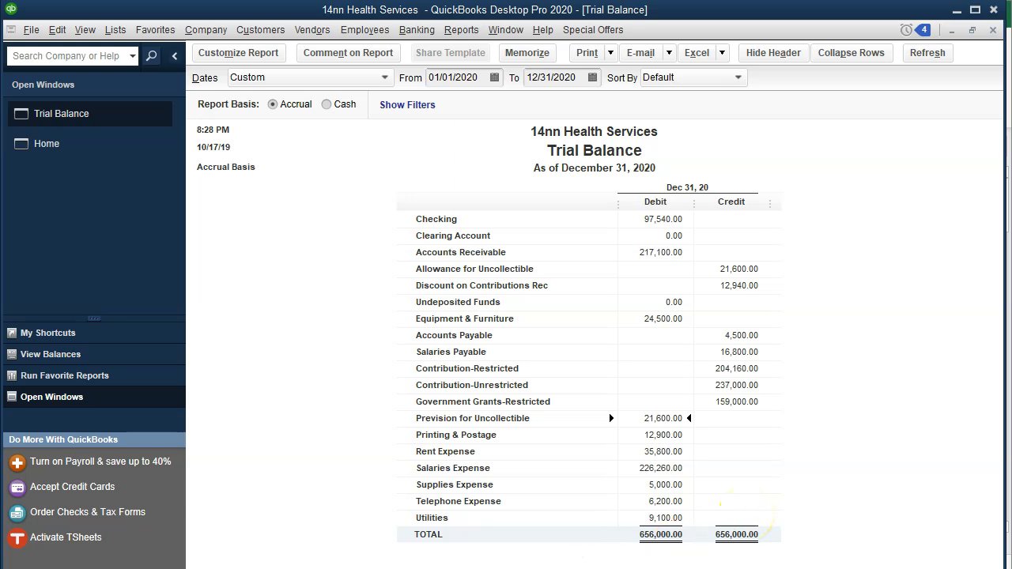
# Step: Switch to Excel and fill the depreciation lines of journal entry 9, cells K23:M24, with light green
pyautogui.click(419, 568)
pyautogui.click(428, 450)
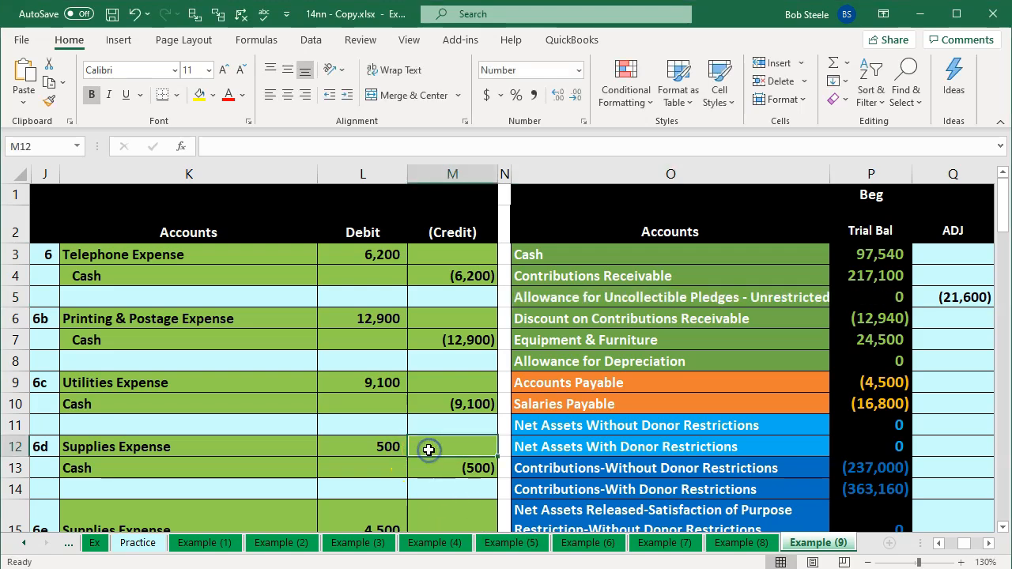
pyautogui.scroll(-3, 428, 450)
pyautogui.scroll(-2, 427, 450)
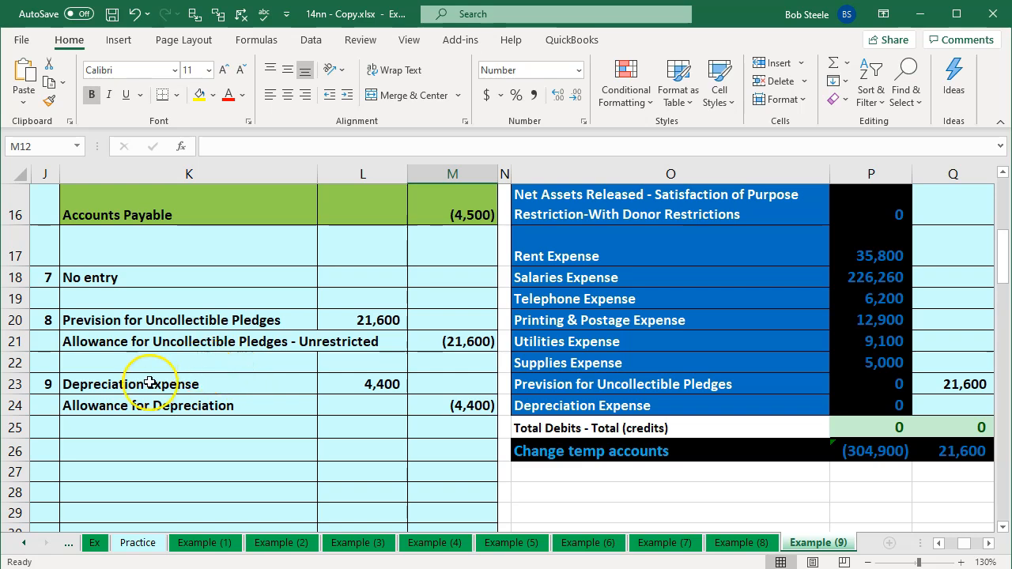
pyautogui.moveTo(150, 384); pyautogui.dragTo(430, 400)
pyautogui.rightClick(438, 401)
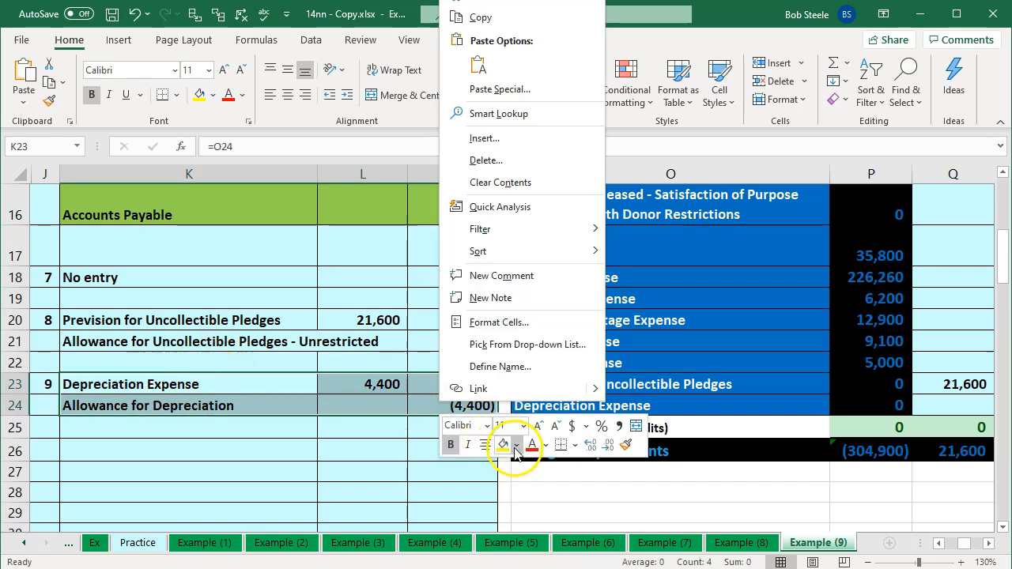
pyautogui.click(514, 444)
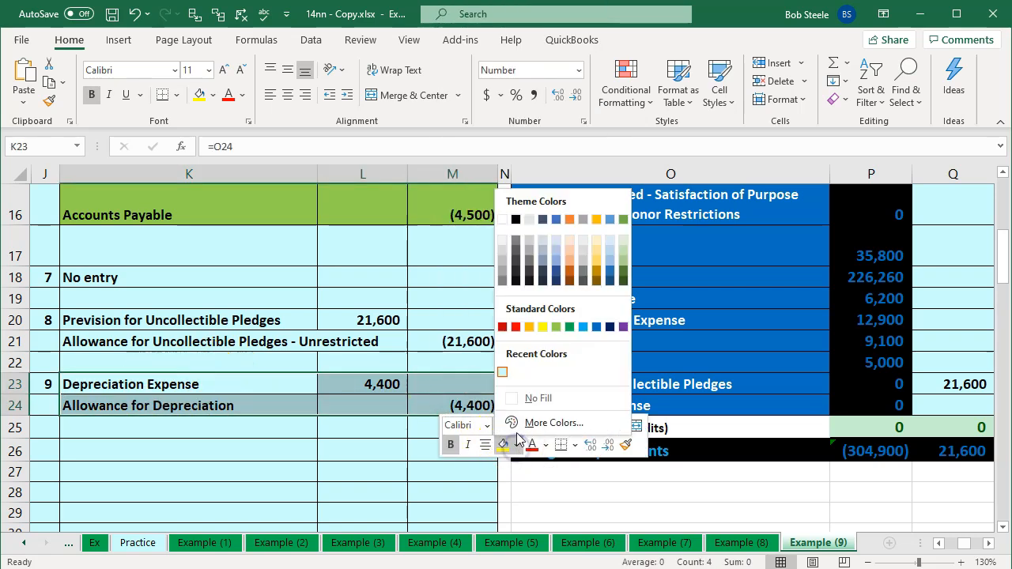
pyautogui.click(556, 326)
pyautogui.click(385, 400)
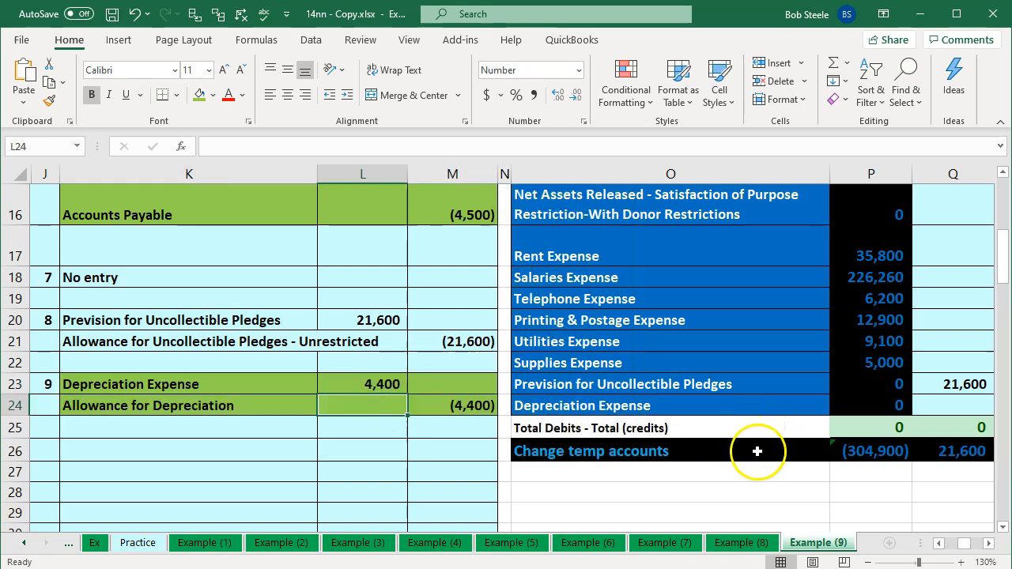
pyautogui.scroll(5, 757, 450)
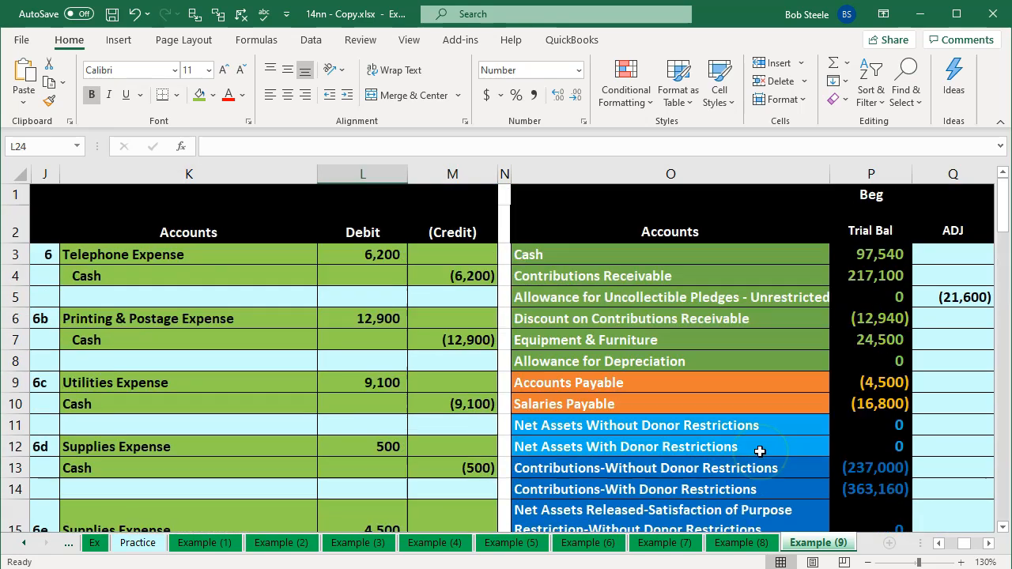
# Step: Review the trial balance rows for Equipment & Furniture, Allowance for Uncollectible Pledges and Allowance for Depreciation
pyautogui.click(709, 339)
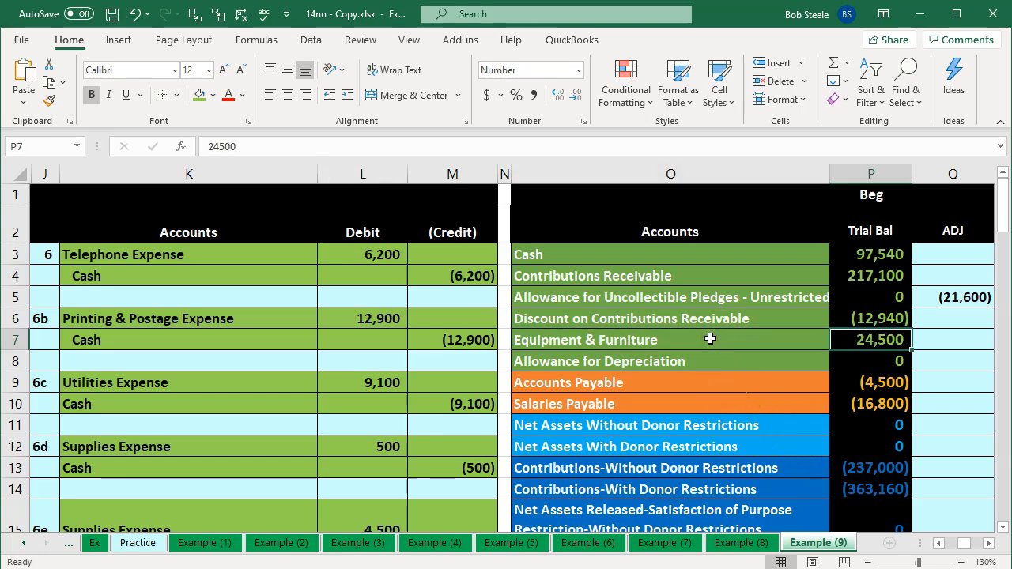
pyautogui.press('Right')
pyautogui.press('Right')
pyautogui.press('Right')
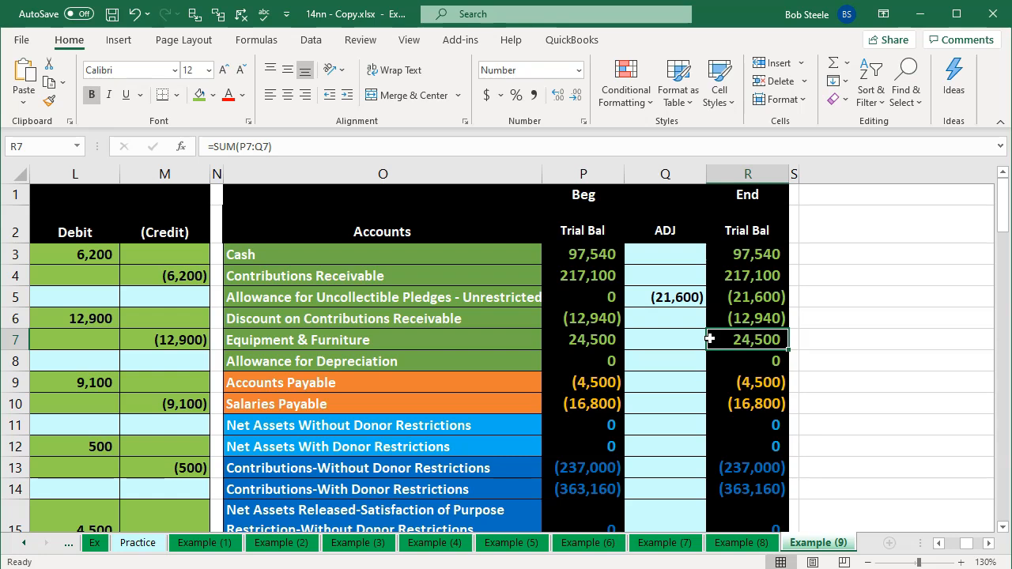
pyautogui.scroll(-1, 709, 338)
pyautogui.scroll(-1, 709, 338)
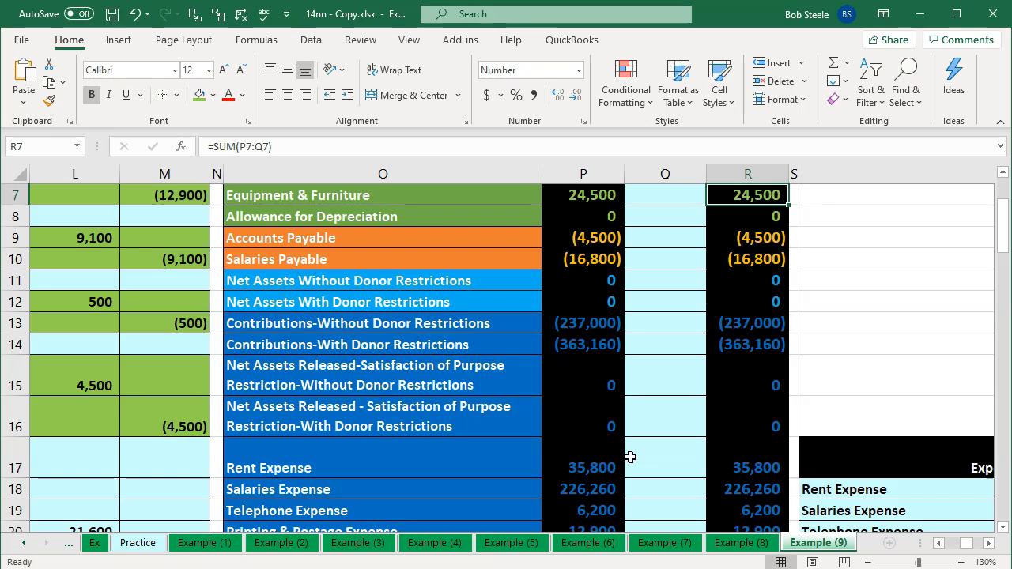
pyautogui.scroll(1, 630, 457)
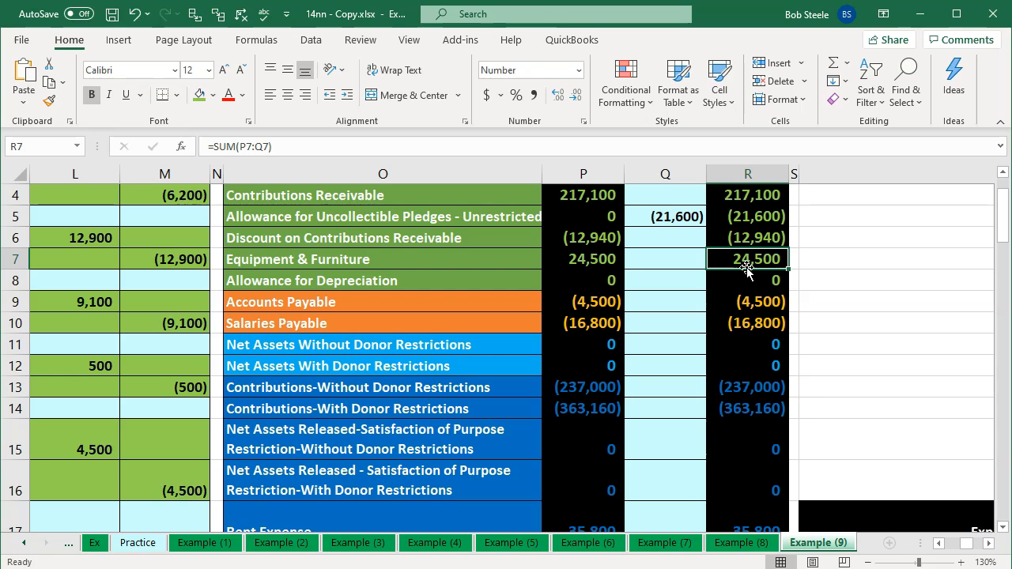
pyautogui.scroll(1, 746, 269)
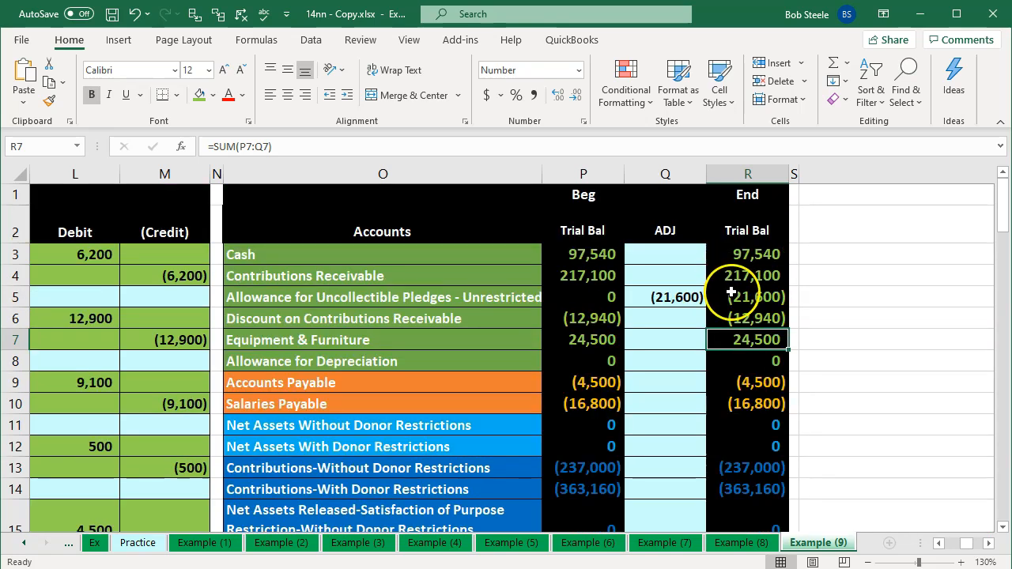
pyautogui.click(731, 296)
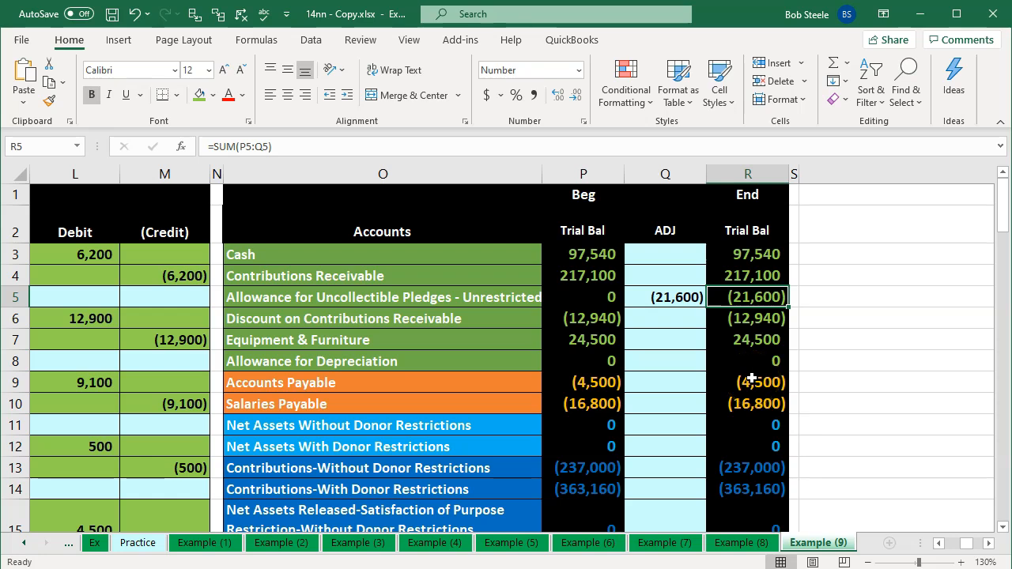
pyautogui.click(604, 344)
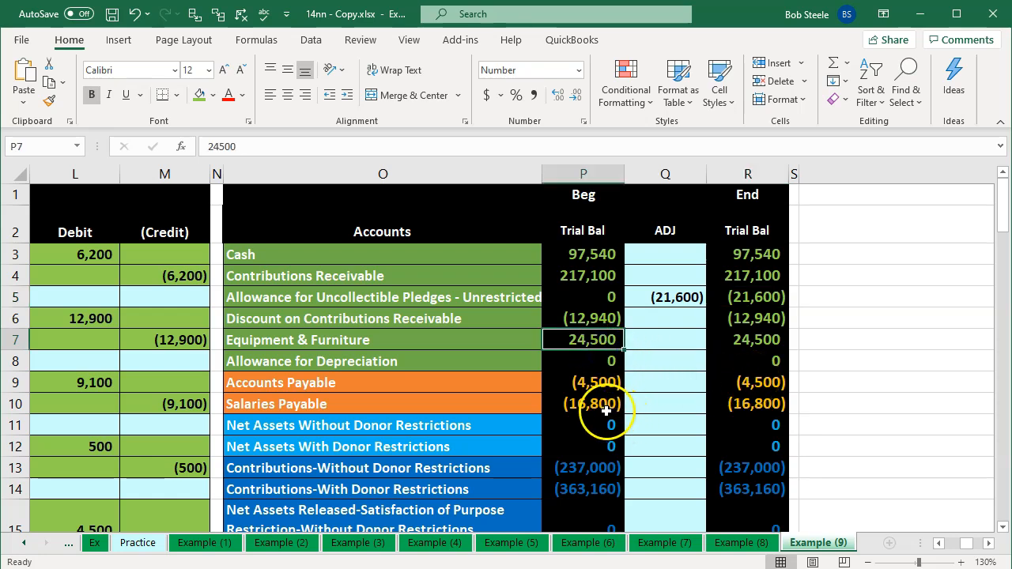
pyautogui.click(514, 357)
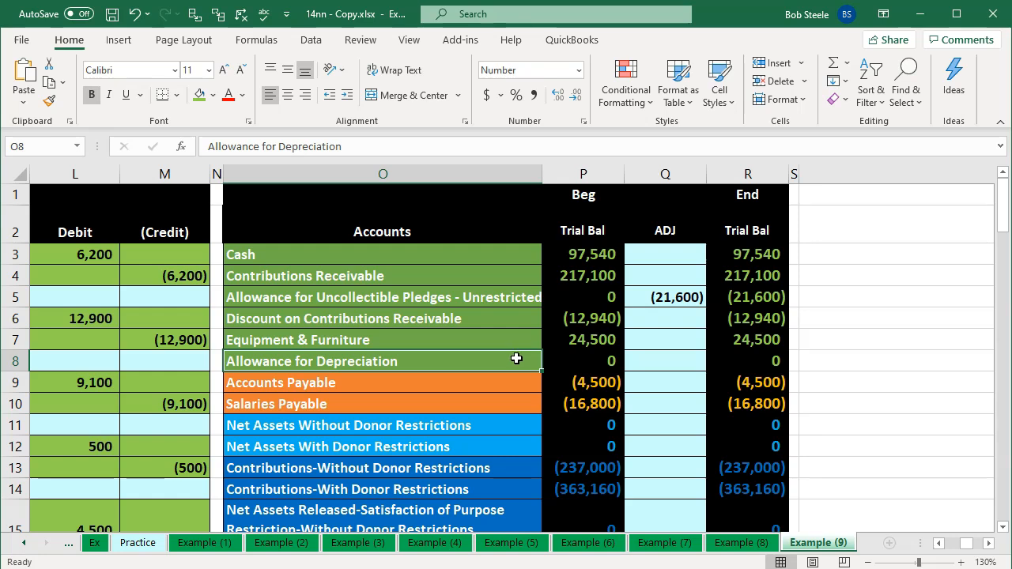
pyautogui.click(529, 362)
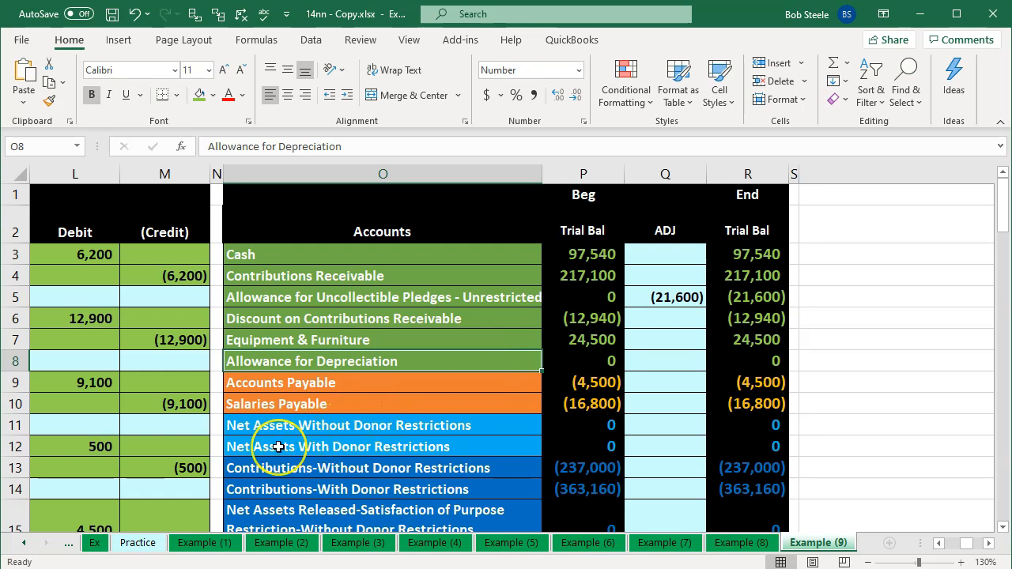
# Step: Link the Depreciation Expense adjustment in Q24 to the debit of journal entry 9 with the formula =L23
pyautogui.press('Down')
pyautogui.press('Down')
pyautogui.press('Down')
pyautogui.press('Down')
pyautogui.press('Down')
pyautogui.press('Down')
pyautogui.press('Down')
pyautogui.press('Down')
pyautogui.press('Down')
pyautogui.press('Down')
pyautogui.press('Down')
pyautogui.press('Down')
pyautogui.press('Down')
pyautogui.press('Down')
pyautogui.press('Down')
pyautogui.press('Down')
pyautogui.press('Down')
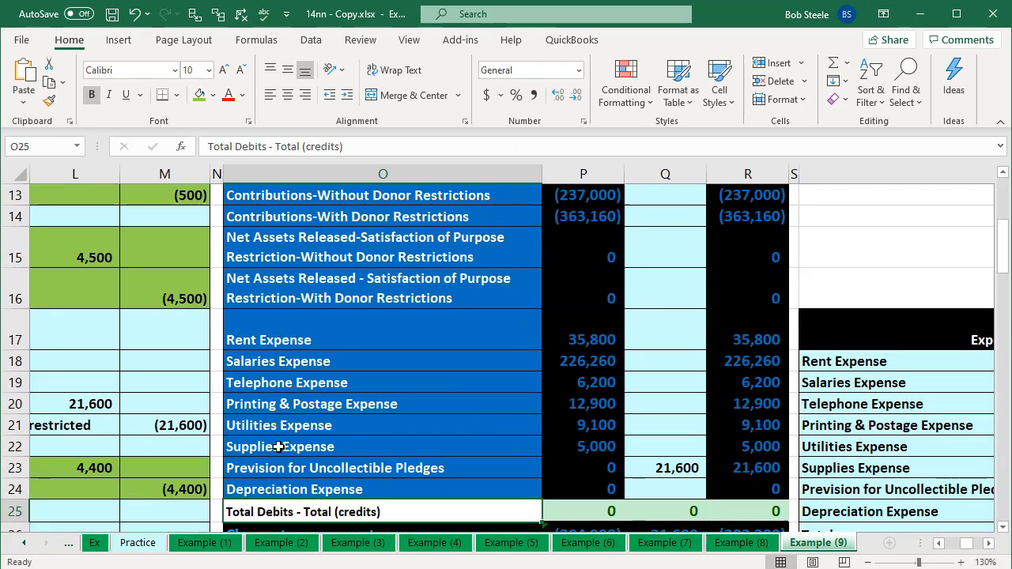
pyautogui.press('Left')
pyautogui.press('Left')
pyautogui.press('Left')
pyautogui.press('Left')
pyautogui.press('Left')
pyautogui.press('Up')
pyautogui.press('Up')
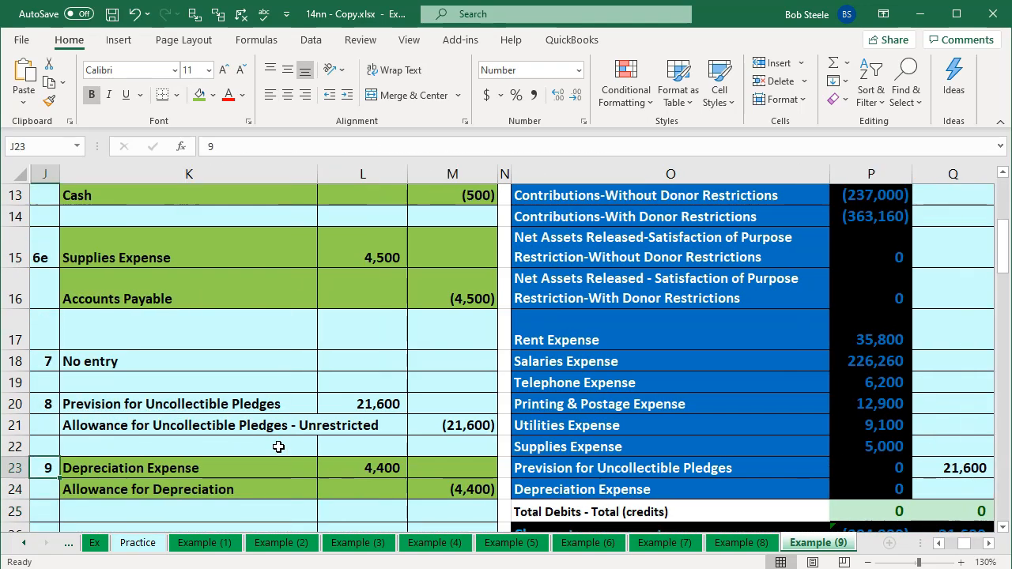
pyautogui.press('Right')
pyautogui.press('Right')
pyautogui.press('Right')
pyautogui.press('Right')
pyautogui.press('Right')
pyautogui.press('Right')
pyautogui.press('Right')
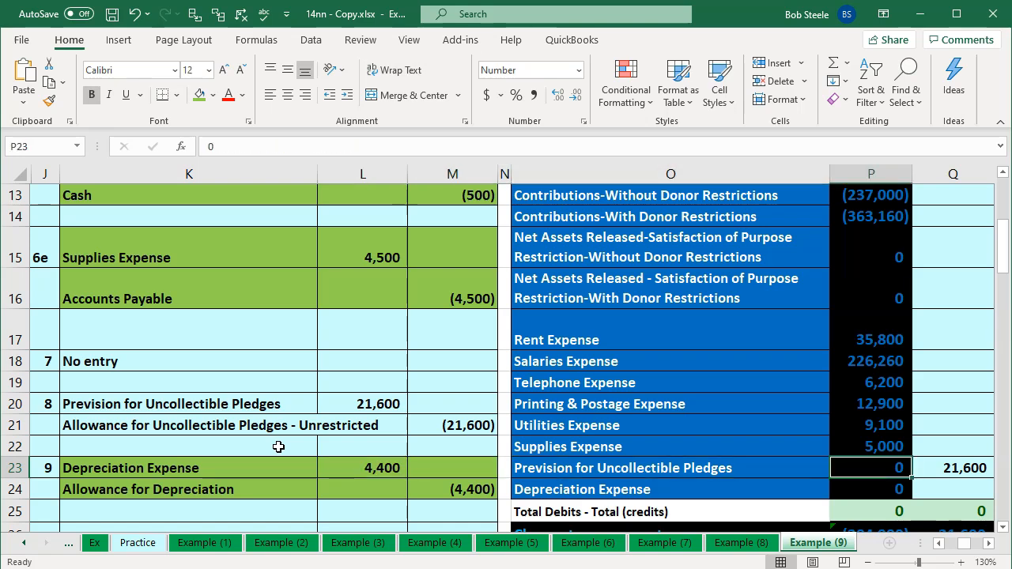
pyautogui.press('Down')
pyautogui.write('=')
pyautogui.press('Left')
pyautogui.press('Left')
pyautogui.press('Left')
pyautogui.press('Left')
pyautogui.press('Left')
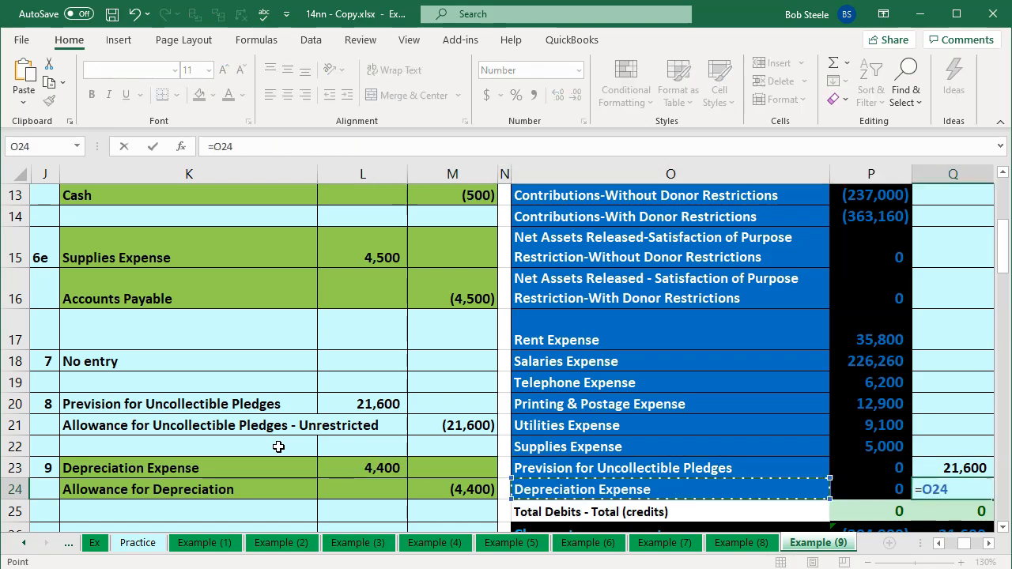
pyautogui.press('Up')
pyautogui.press('Return')
# Step: Link the Allowance for Depreciation adjustment in Q8 to the credit of journal entry 9 with the formula =M24
pyautogui.press('Right')
pyautogui.press('Up')
pyautogui.press('Up')
pyautogui.press('Up')
pyautogui.press('Up')
pyautogui.press('Up')
pyautogui.press('Up')
pyautogui.press('Up')
pyautogui.press('Up')
pyautogui.press('Up')
pyautogui.press('Up')
pyautogui.press('Up')
pyautogui.press('Up')
pyautogui.press('Up')
pyautogui.press('Up')
pyautogui.press('Up')
pyautogui.press('Up')
pyautogui.press('Up')
pyautogui.press('Up')
pyautogui.press('Up')
pyautogui.press('Up')
pyautogui.press('Up')
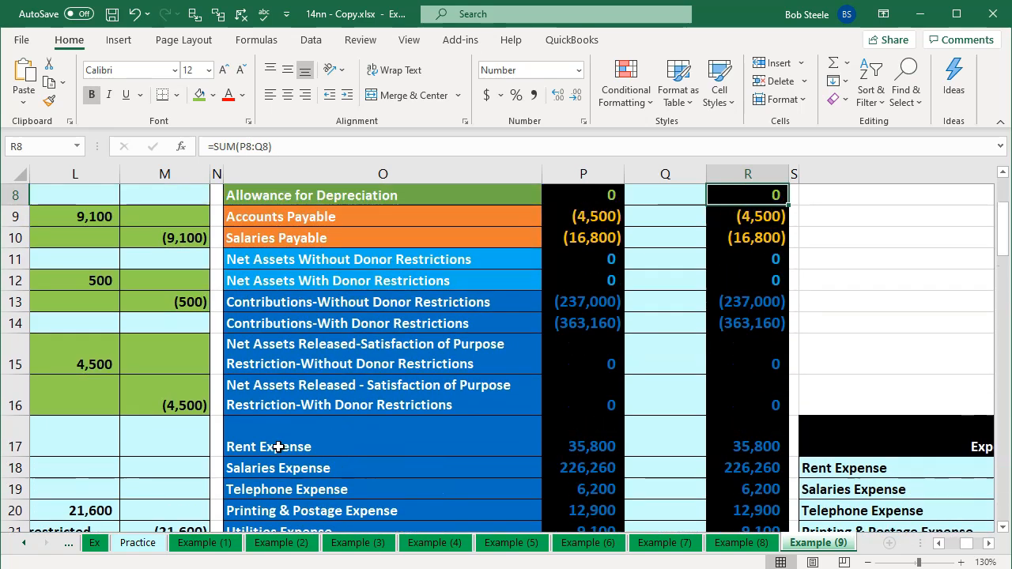
pyautogui.press('Down')
pyautogui.press('Down')
pyautogui.press('Left')
pyautogui.press('Left')
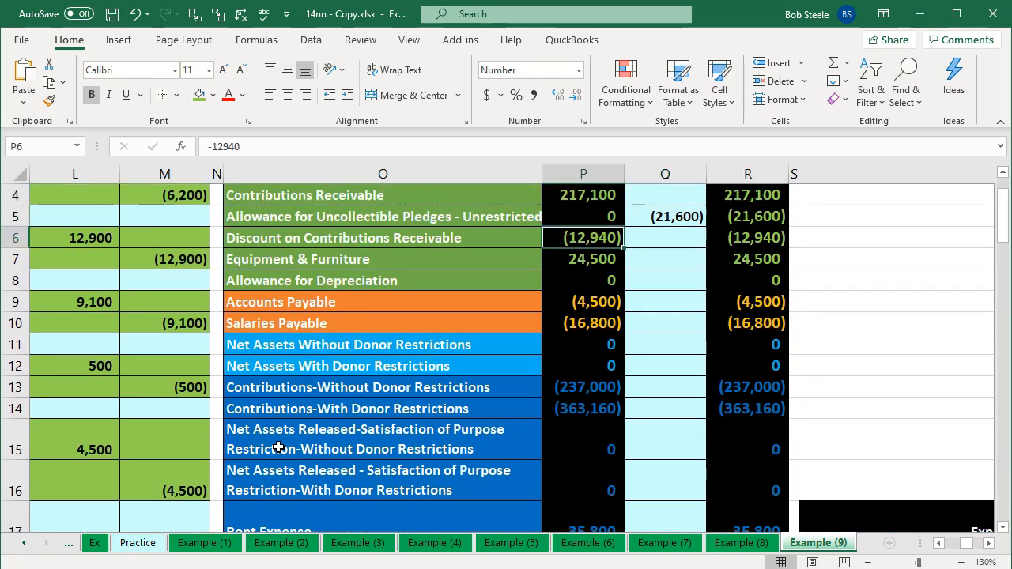
pyautogui.press('Left')
pyautogui.press('Down')
pyautogui.press('Right')
pyautogui.press('Right')
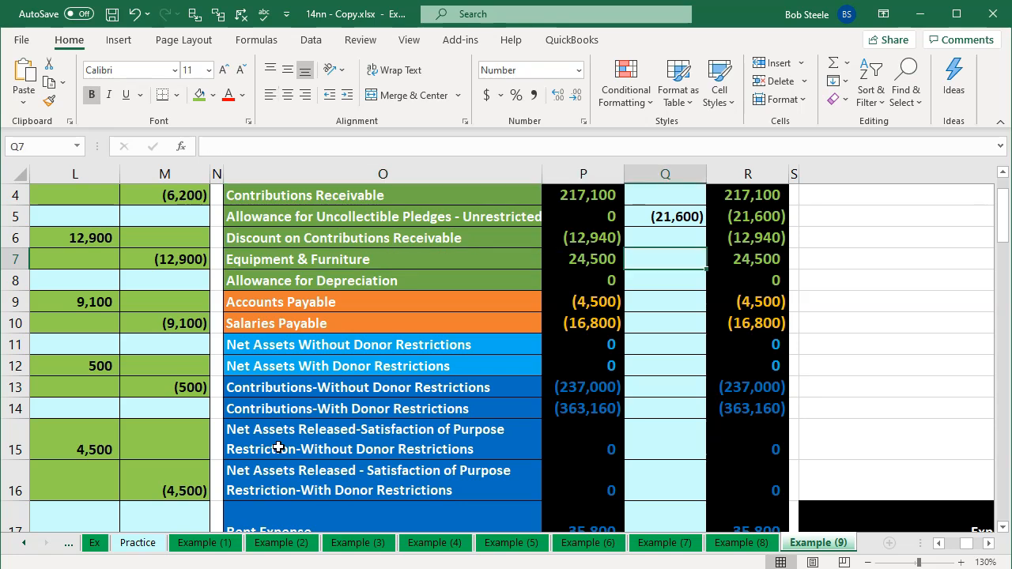
pyautogui.press('Down')
pyautogui.press('Left')
pyautogui.press('Left')
pyautogui.press('Right')
pyautogui.press('Right')
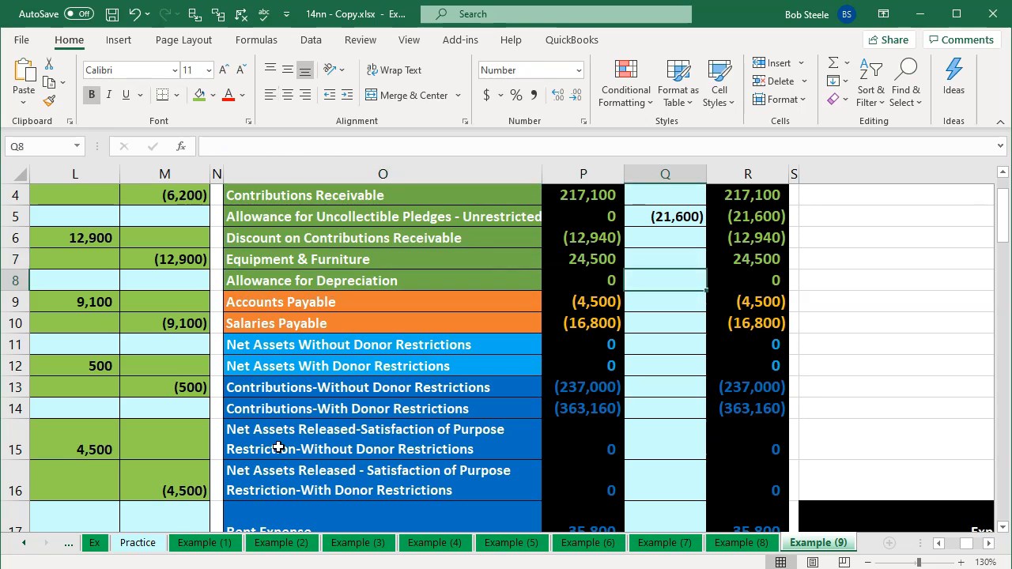
pyautogui.write('=')
pyautogui.press('Down')
pyautogui.press('Down')
pyautogui.press('Down')
pyautogui.press('Down')
pyautogui.press('Down')
pyautogui.press('Down')
pyautogui.press('Down')
pyautogui.press('Down')
pyautogui.press('Down')
pyautogui.press('Down')
pyautogui.press('Down')
pyautogui.press('Down')
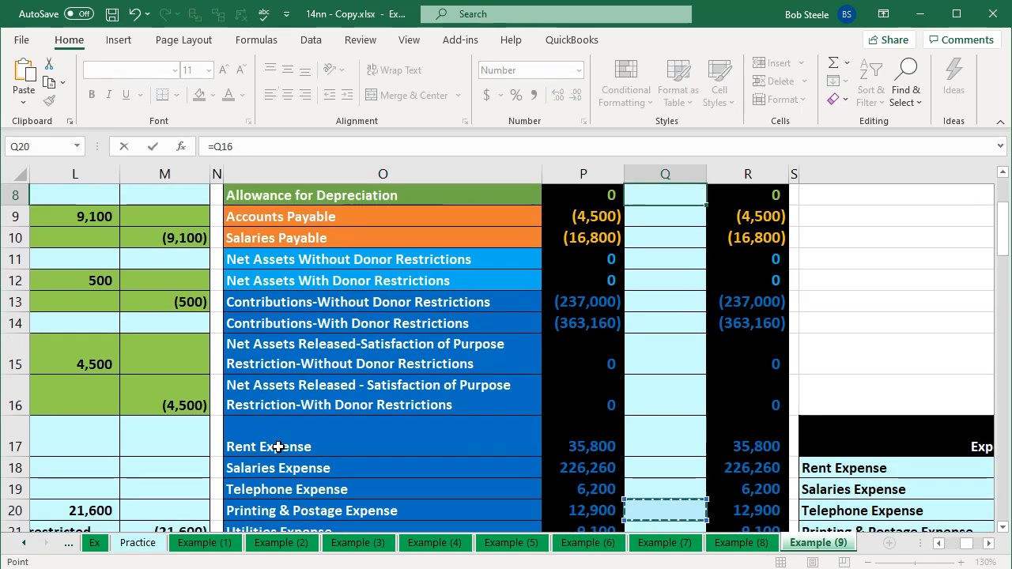
pyautogui.press('Down')
pyautogui.press('Down')
pyautogui.press('Down')
pyautogui.press('Left')
pyautogui.press('Left')
pyautogui.press('Left')
pyautogui.press('Down')
pyautogui.press('Left')
pyautogui.press('Down')
pyautogui.press('Down')
pyautogui.press('Left')
pyautogui.press('Left')
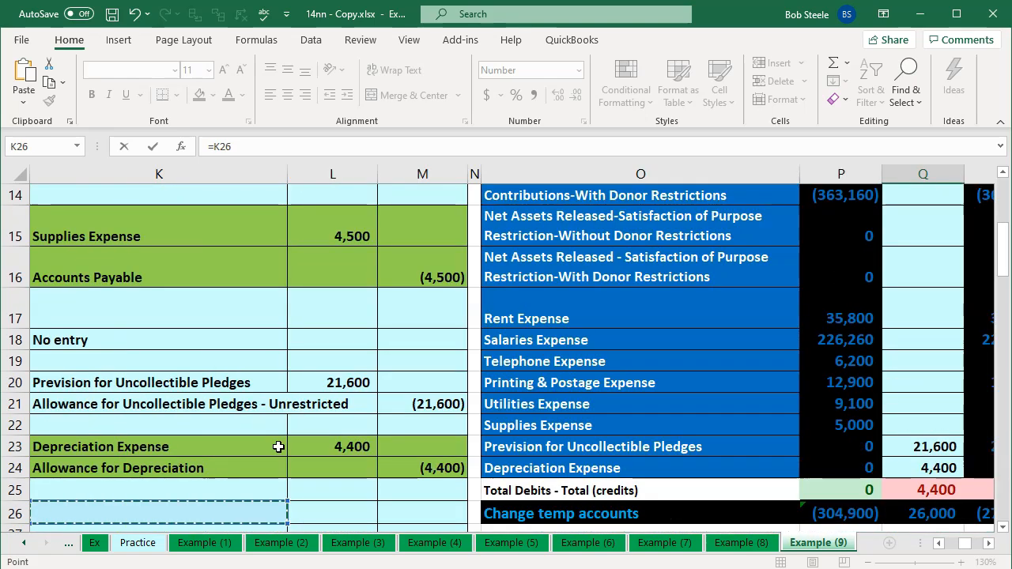
pyautogui.press('Left')
pyautogui.press('Right')
pyautogui.press('Right')
pyautogui.press('Right')
pyautogui.press('Right')
pyautogui.press('Up')
pyautogui.press('Up')
pyautogui.press('Left')
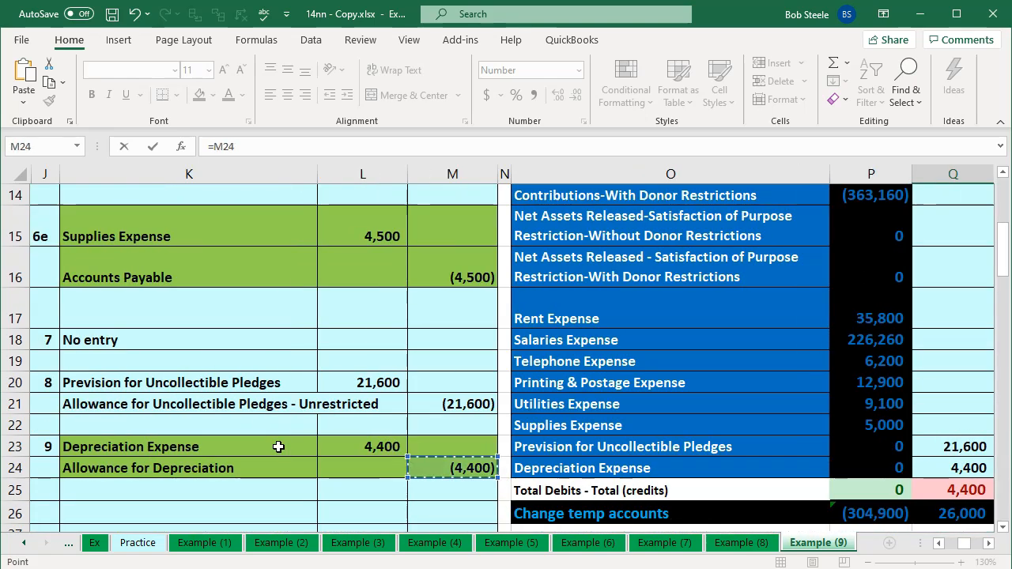
pyautogui.press('Return')
# Step: Check the combined ending balance of Equipment & Furniture and Allowance for Depreciation in R7:R8
pyautogui.press('Up')
pyautogui.press('Up')
pyautogui.press('Right')
pyautogui.press('Up')
pyautogui.press('Right')
pyautogui.press('Right')
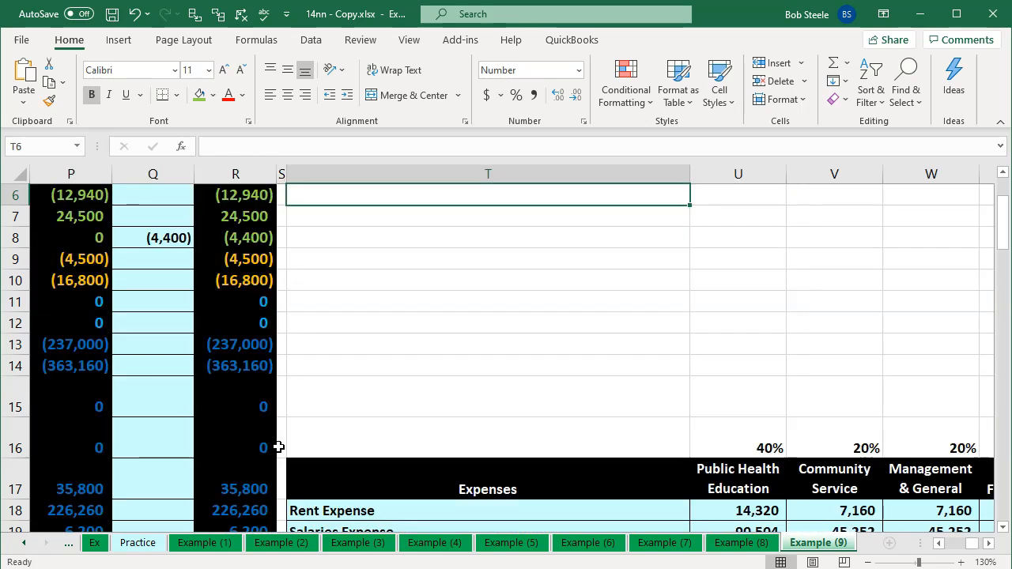
pyautogui.press('Left')
pyautogui.press('Left')
pyautogui.press('Left')
pyautogui.press('Left')
pyautogui.press('Left')
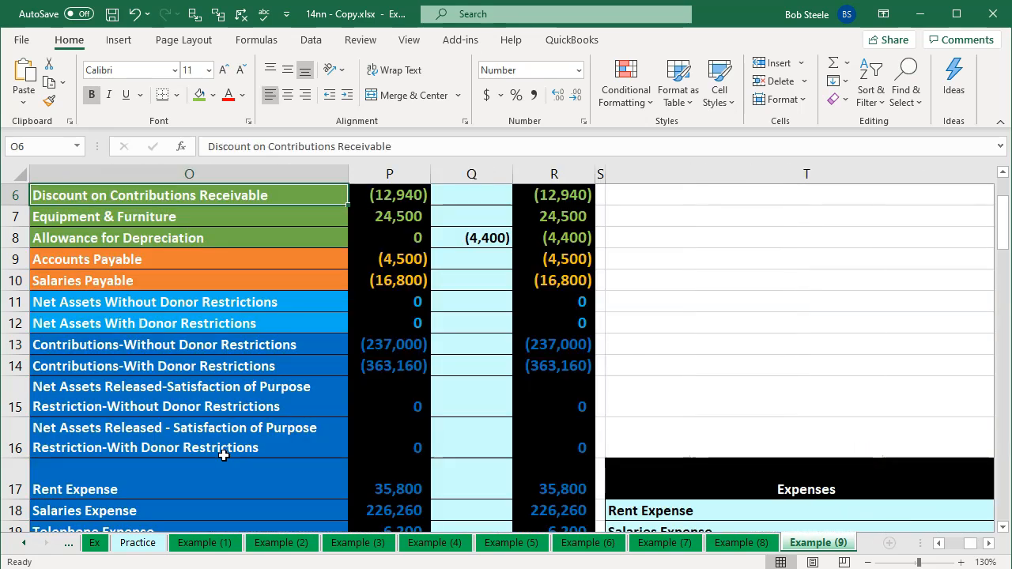
pyautogui.press('Left')
pyautogui.click(569, 219)
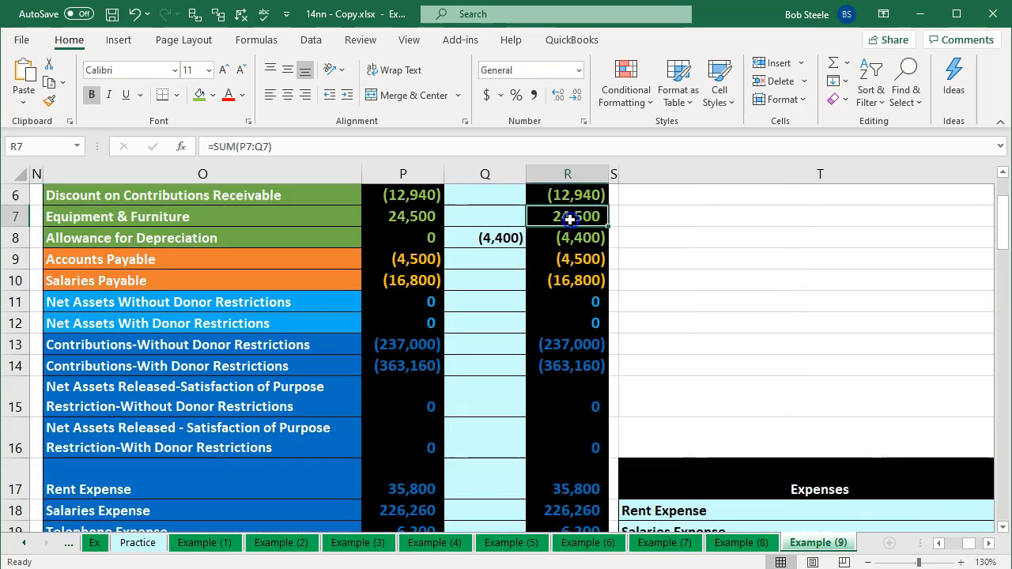
pyautogui.moveTo(569, 220); pyautogui.dragTo(570, 231)
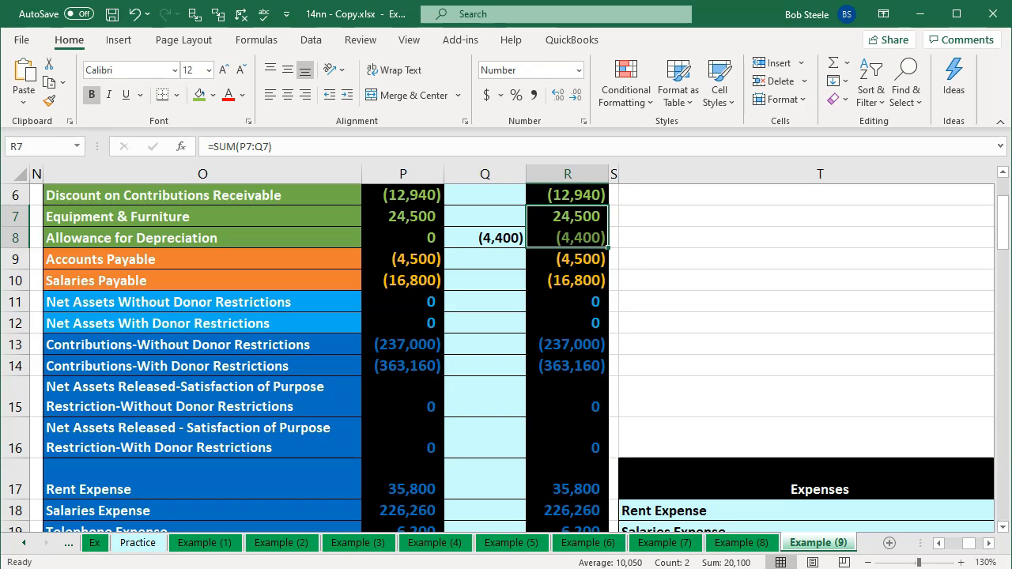
# Step: Review the depreciation lines of journal entry 9 alongside the adjusted expense accounts and the total row
pyautogui.click(765, 544)
pyautogui.click(373, 476)
pyautogui.press('Left')
pyautogui.press('Left')
pyautogui.press('Left')
pyautogui.press('Left')
pyautogui.press('Left')
pyautogui.press('Left')
pyautogui.scroll(-2, 374, 475)
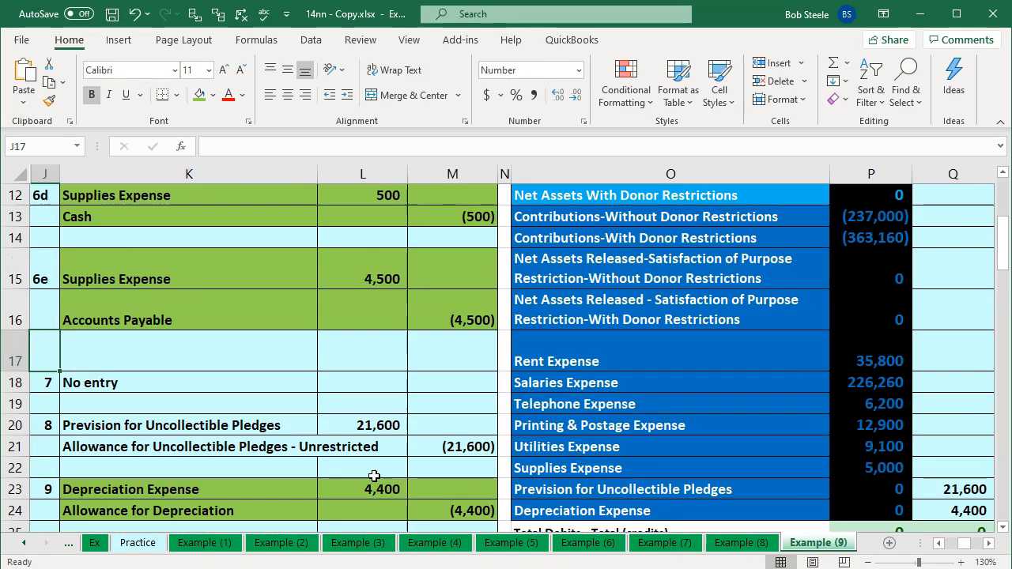
pyautogui.scroll(-1, 374, 475)
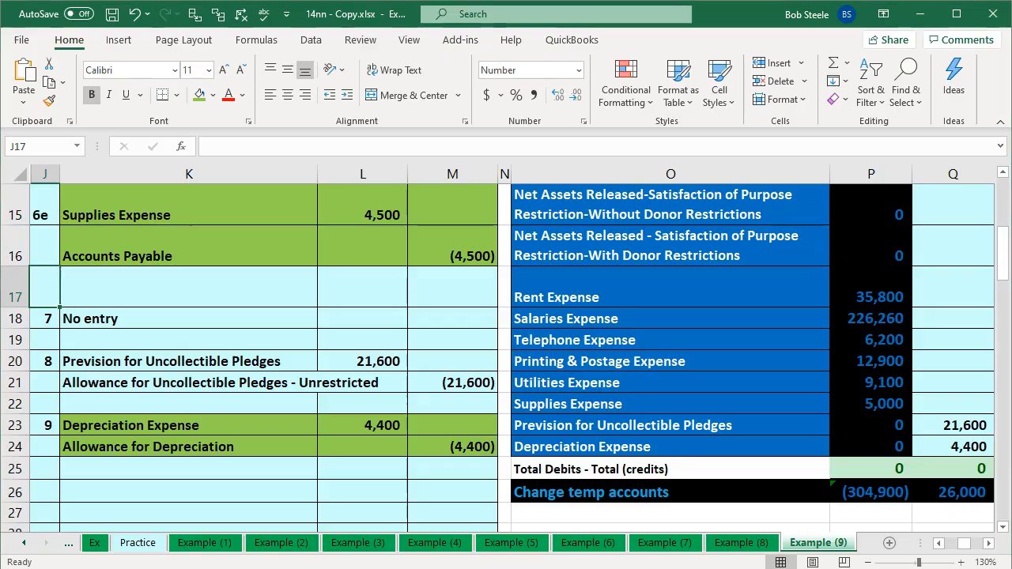
# Step: Switch to QuickBooks Desktop, start a new general journal entry and dismiss the automatic numbering notice
pyautogui.click(609, 568)
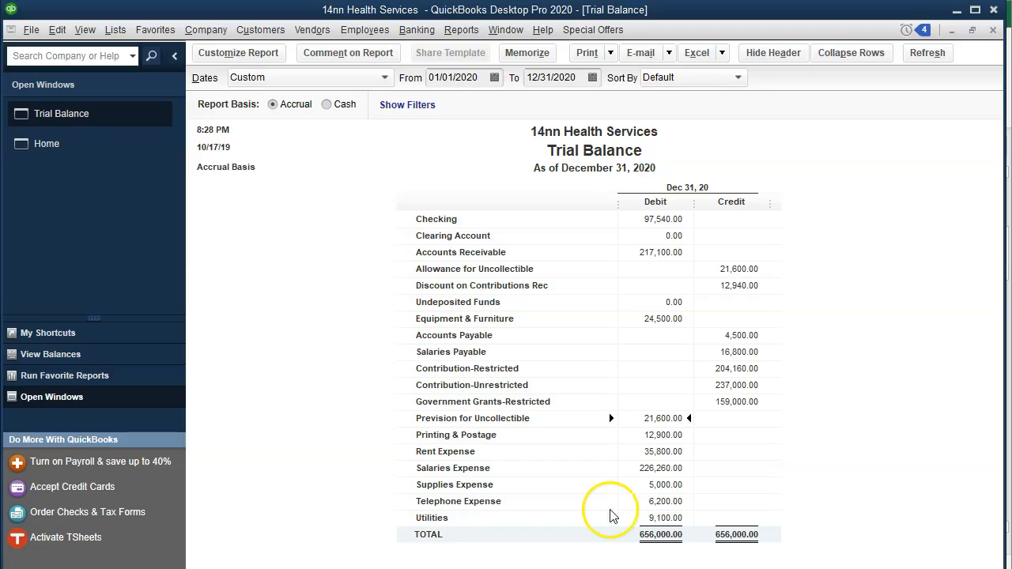
pyautogui.click(207, 30)
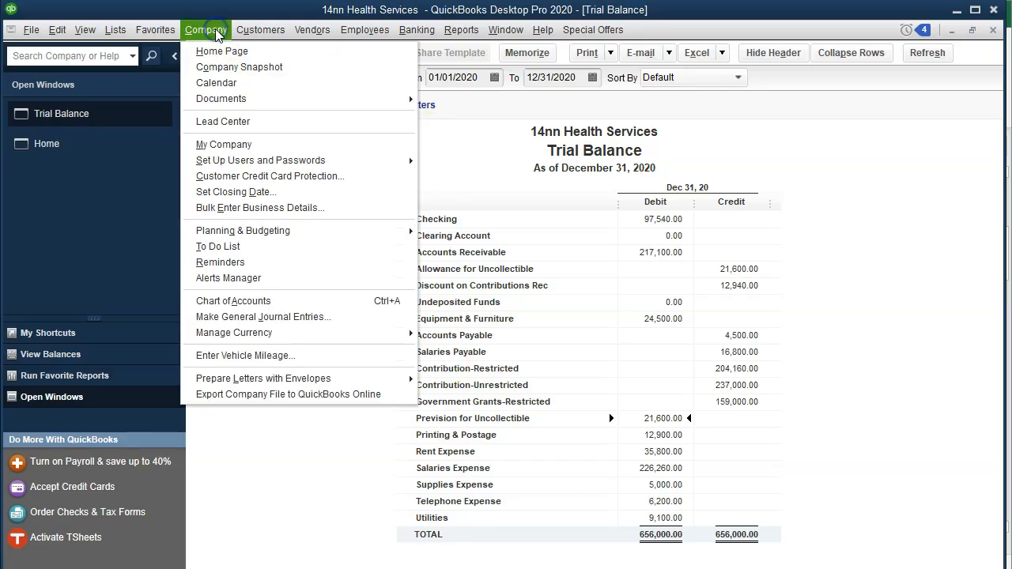
pyautogui.click(349, 317)
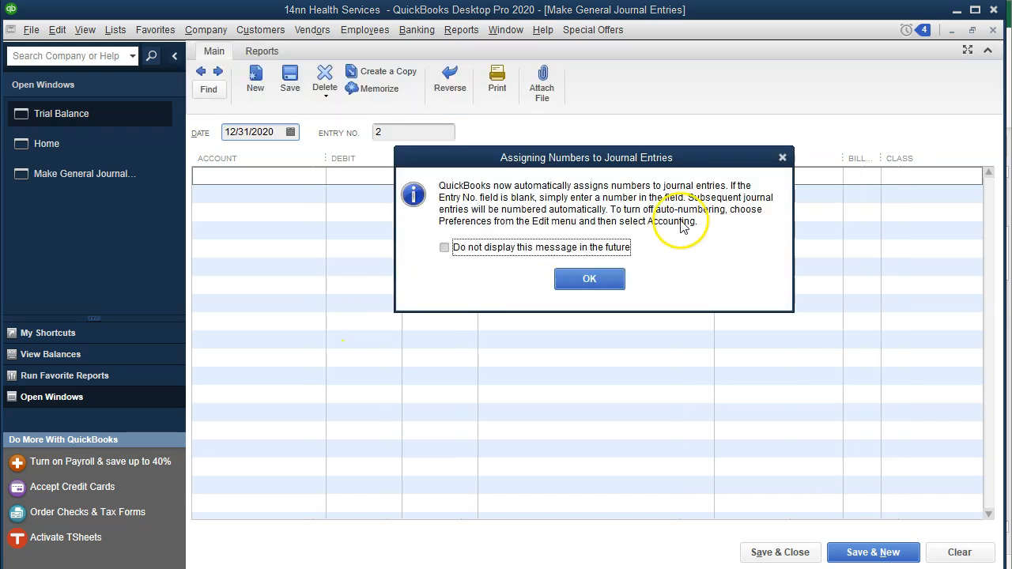
pyautogui.click(781, 160)
pyautogui.press('Tab')
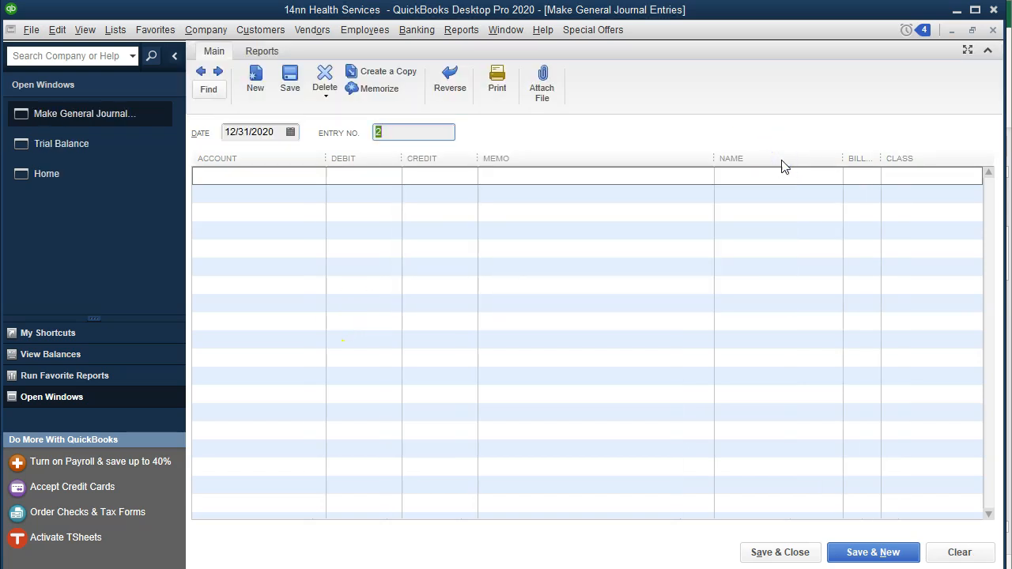
pyautogui.press('Tab')
pyautogui.write('Dep')
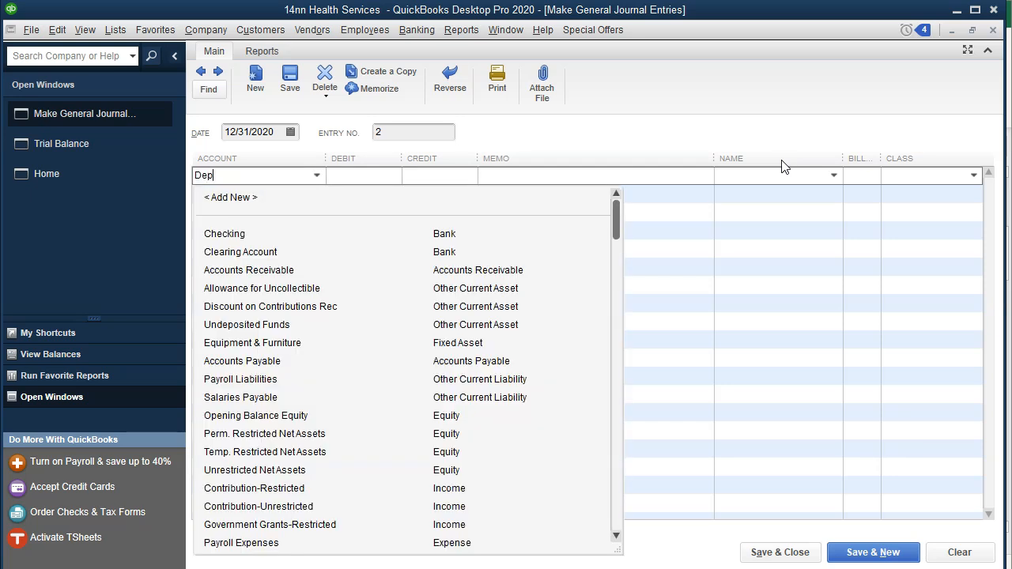
pyautogui.press('BackSpace')
pyautogui.press('BackSpace')
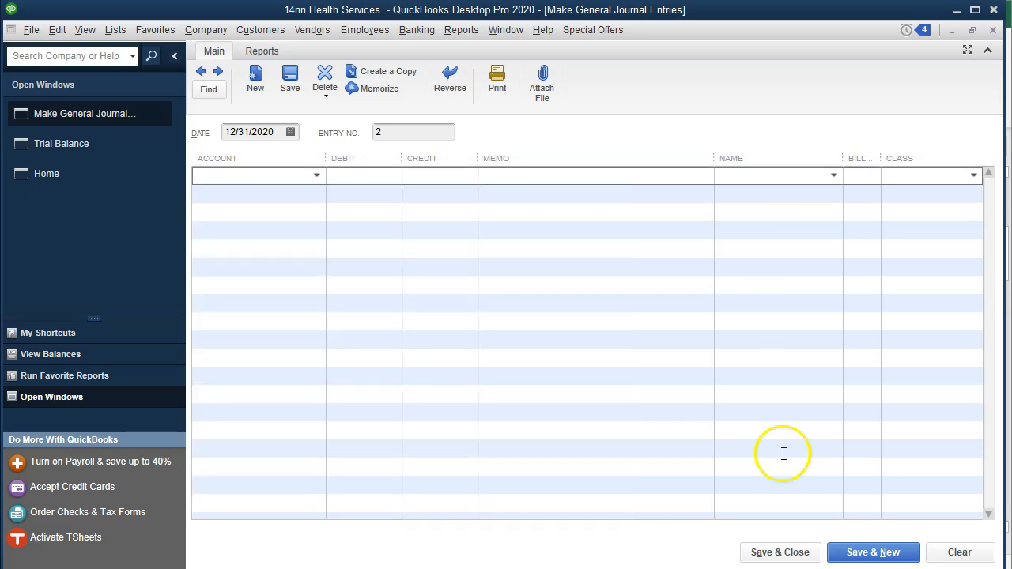
# Step: Switch to Excel, copy the account name Depreciation Expense from cell O24 and return to QuickBooks Desktop
pyautogui.click(553, 567)
pyautogui.click(627, 468)
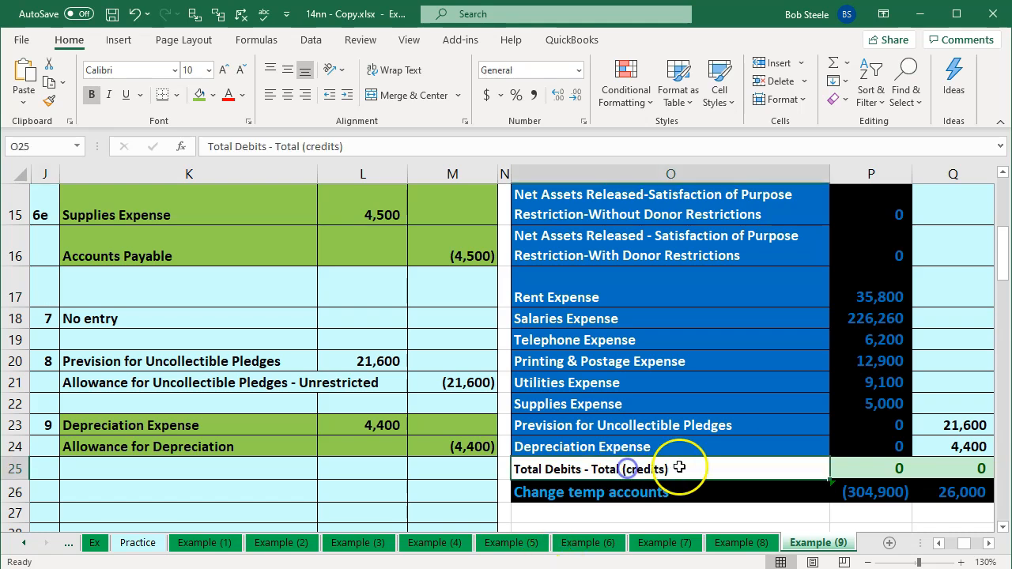
pyautogui.hotkey('ctrl', 'Up')
pyautogui.scroll(-5, 670, 448)
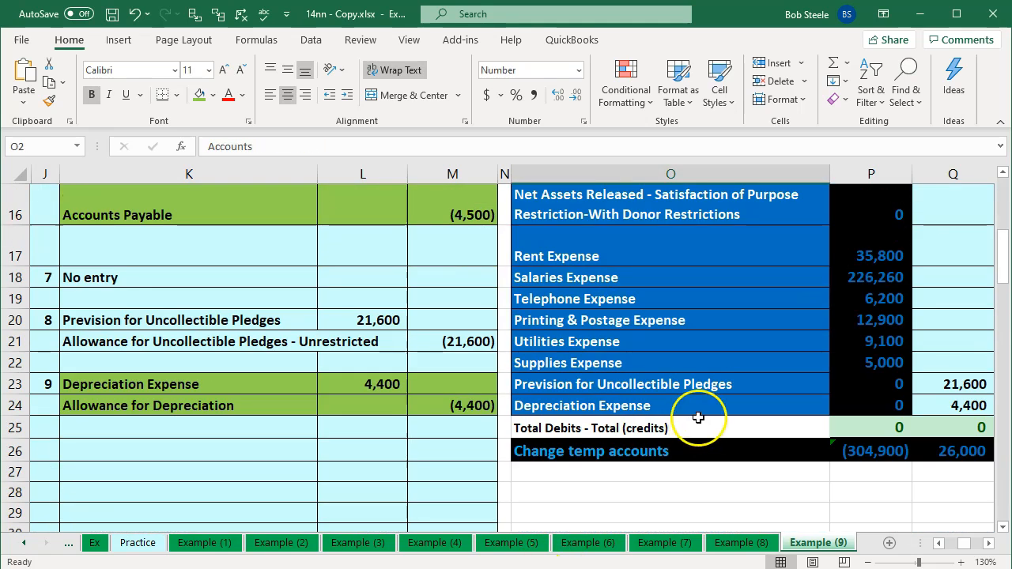
pyautogui.doubleClick(698, 407)
pyautogui.moveTo(698, 407); pyautogui.dragTo(385, 400)
pyautogui.hotkey('ctrl', 'c')
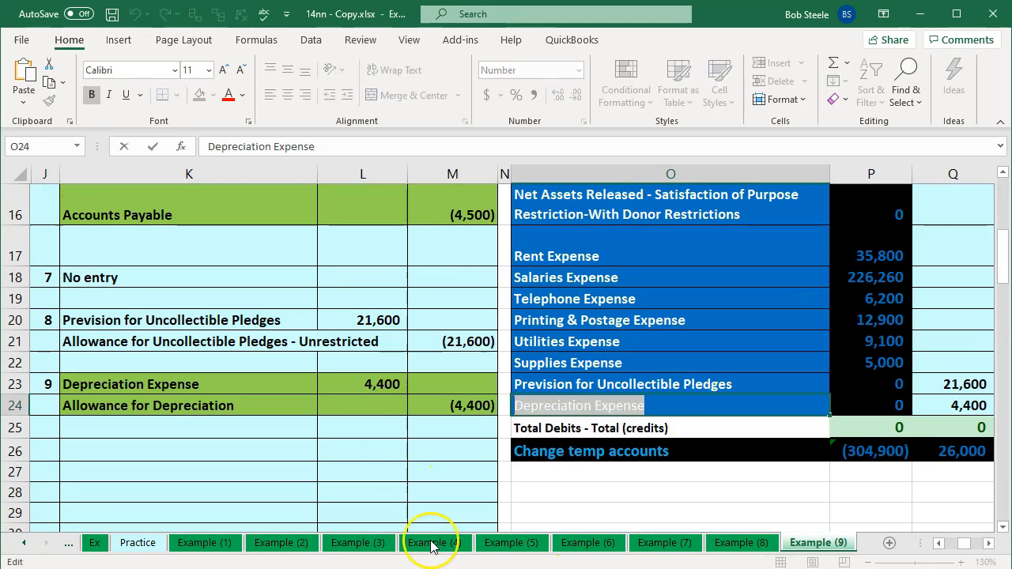
pyautogui.click(689, 565)
pyautogui.click(276, 190)
pyautogui.hotkey('ctrl', 'v')
pyautogui.press('BackSpace')
pyautogui.press('BackSpace')
pyautogui.press('BackSpace')
pyautogui.press('BackSpace')
pyautogui.press('BackSpace')
pyautogui.press('BackSpace')
pyautogui.press('BackSpace')
pyautogui.press('BackSpace')
pyautogui.press('BackSpace')
pyautogui.press('BackSpace')
pyautogui.press('BackSpace')
pyautogui.press('BackSpace')
pyautogui.press('BackSpace')
pyautogui.press('BackSpace')
pyautogui.press('BackSpace')
# Step: Enter Depreciation Expense as the account on the journal entry's first line and set it up as a new Expense account
pyautogui.click(246, 175)
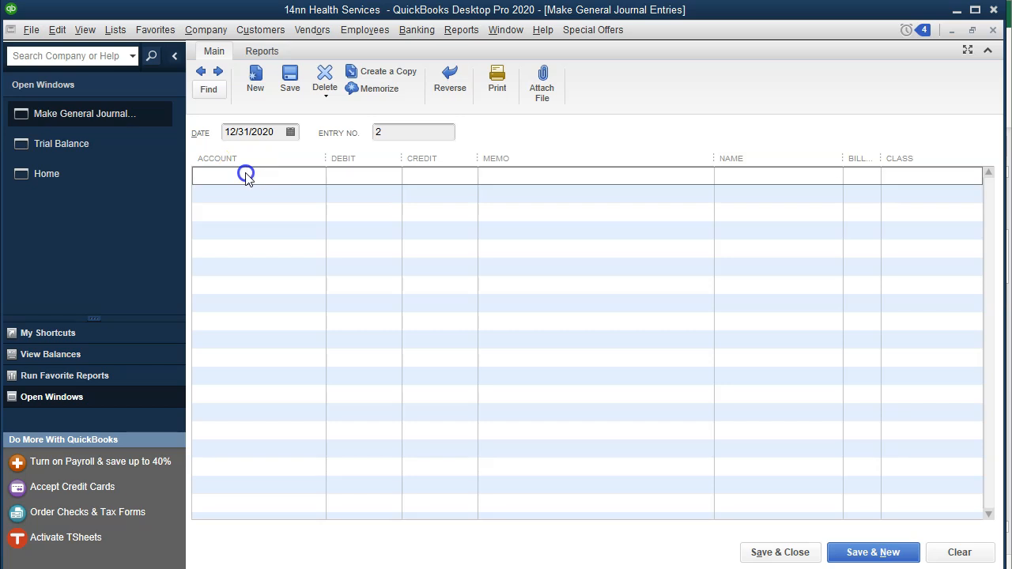
pyautogui.hotkey('ctrl', 'v')
pyautogui.press('Tab')
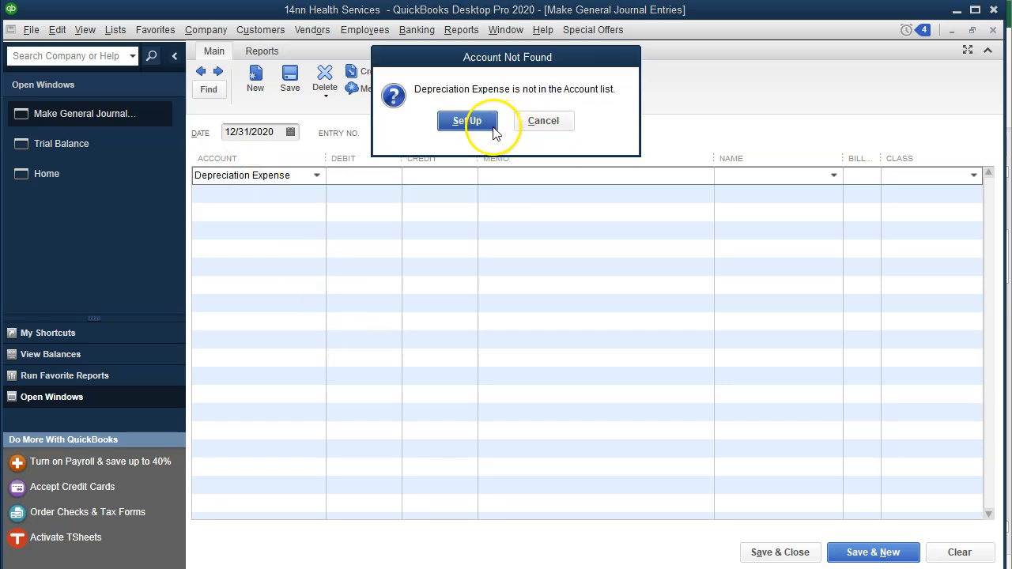
pyautogui.click(472, 121)
pyautogui.click(356, 168)
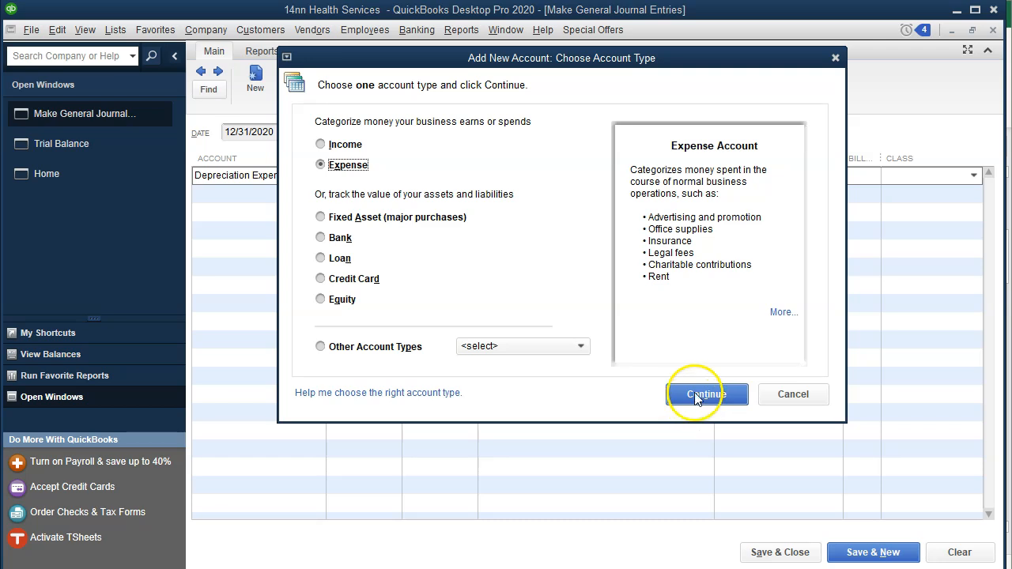
pyautogui.click(694, 403)
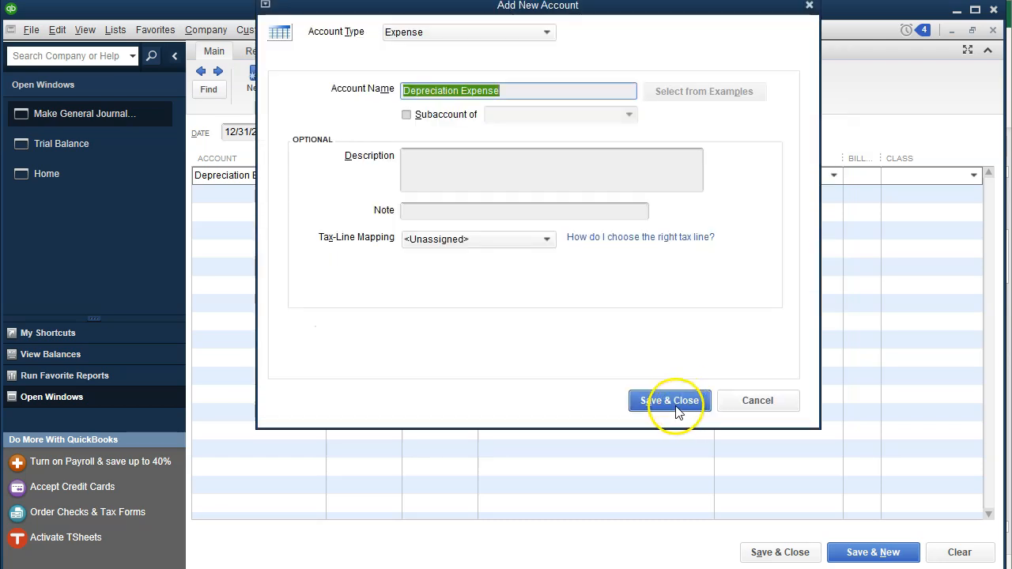
pyautogui.click(686, 411)
# Step: Debit Depreciation Expense for 4,400 and assign the line to the class Unrestricted:Fundraising 20%
pyautogui.hotkey('alt', 'Tab')
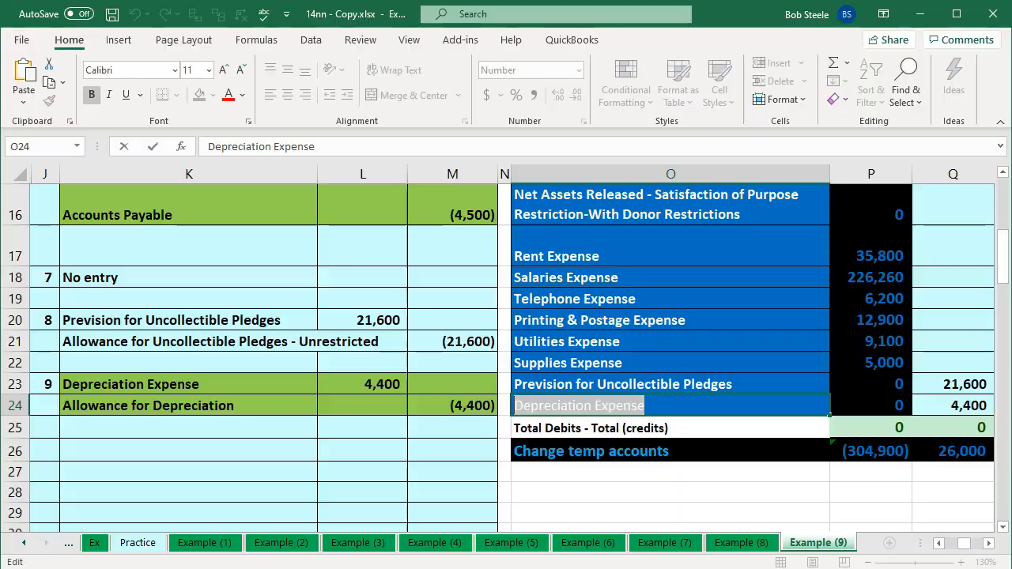
pyautogui.hotkey('alt', 'Tab')
pyautogui.click(366, 176)
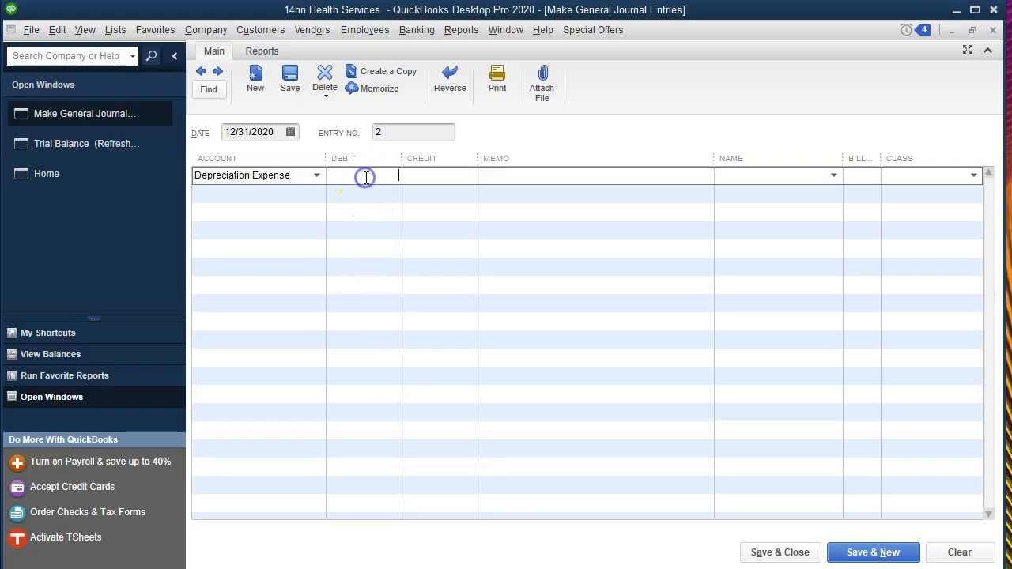
pyautogui.write('4,400')
pyautogui.press('Tab')
pyautogui.write('fu')
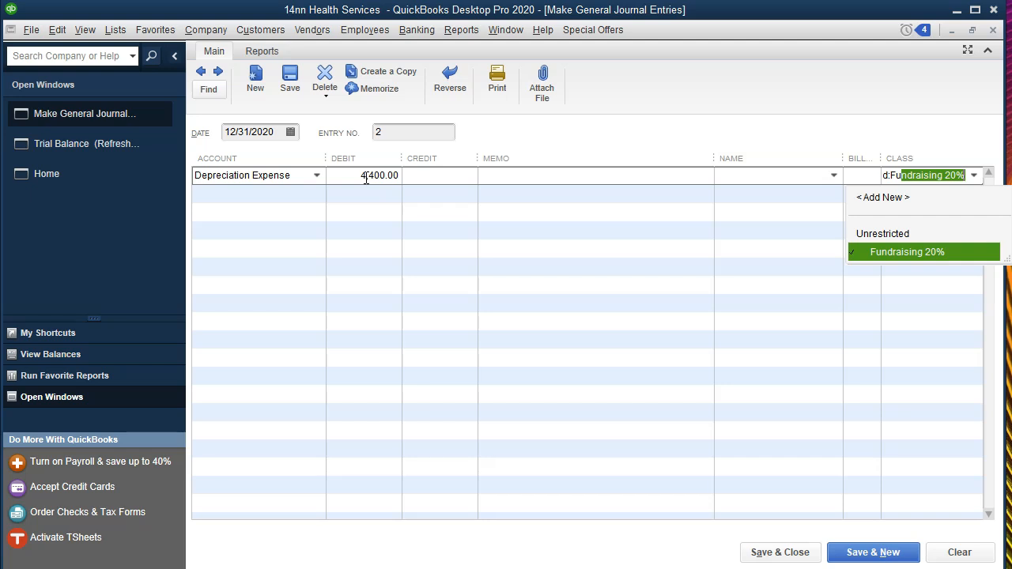
pyautogui.press('Tab')
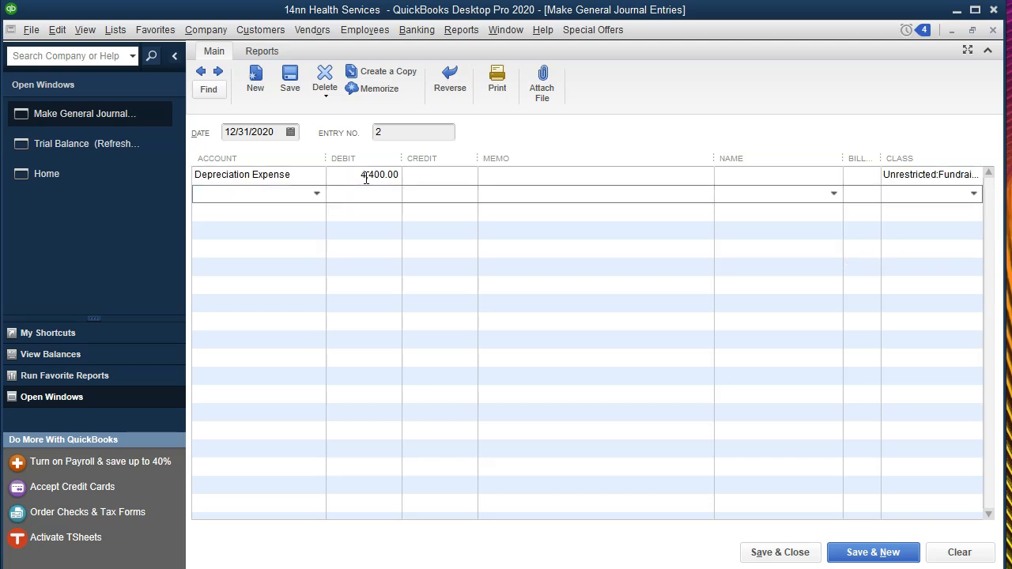
# Step: Switch to Excel, copy the account name Allowance for Depreciation from cell O8 and return to QuickBooks Desktop
pyautogui.click(407, 568)
pyautogui.click(714, 383)
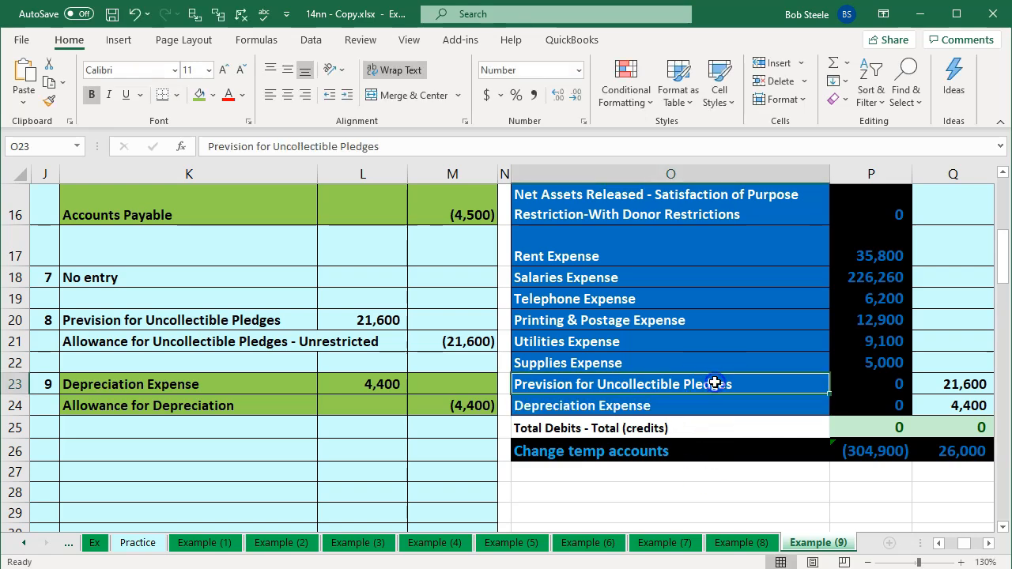
pyautogui.scroll(4, 714, 383)
pyautogui.doubleClick(716, 280)
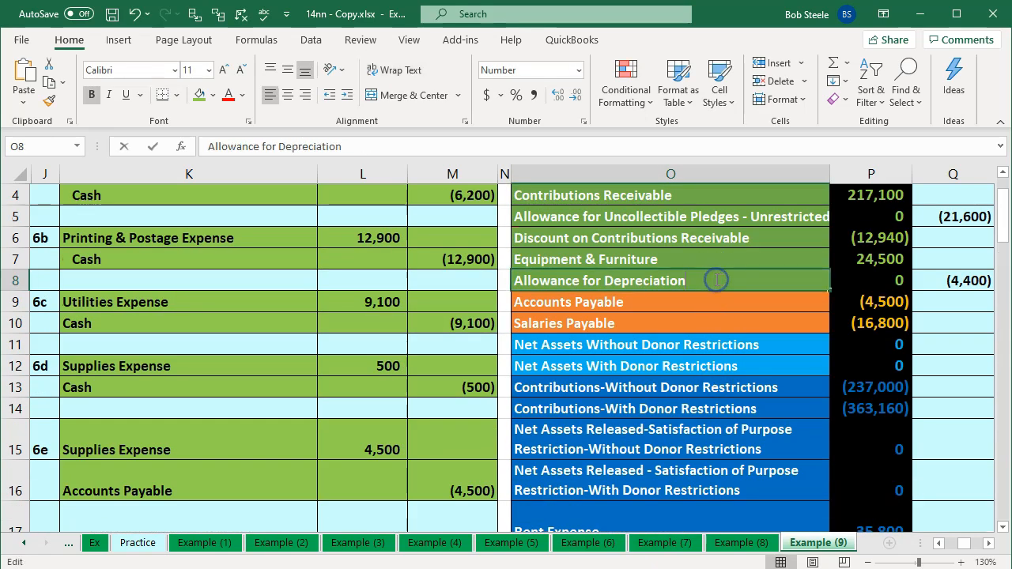
pyautogui.moveTo(716, 279); pyautogui.dragTo(420, 267)
pyautogui.hotkey('ctrl', 'c')
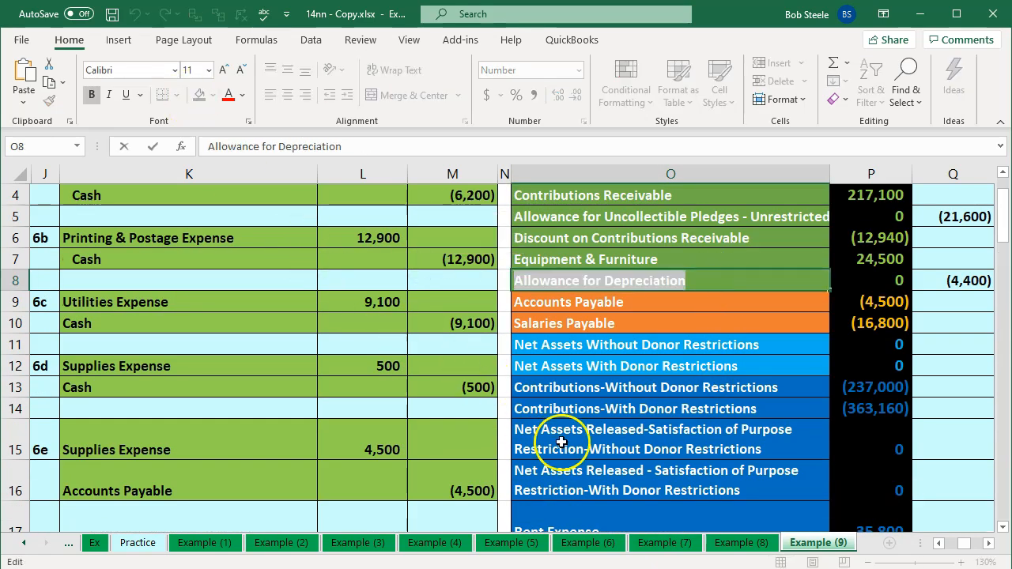
pyautogui.hotkey('alt', 'Tab')
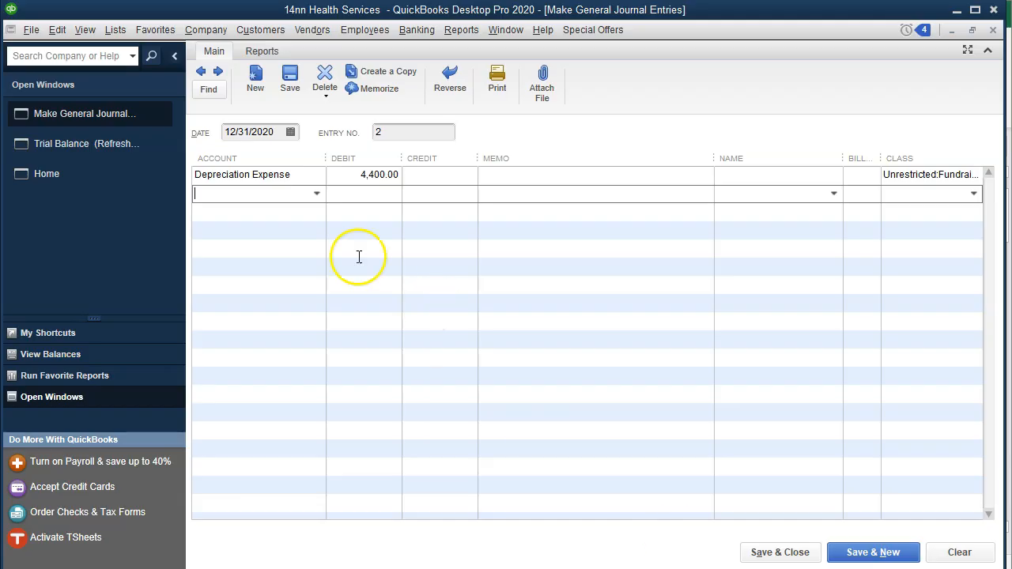
# Step: Enter Allowance for Depreciation as the second line's account and set it up as a new Fixed Asset account
pyautogui.click(280, 198)
pyautogui.hotkey('ctrl', 'v')
pyautogui.press('Tab')
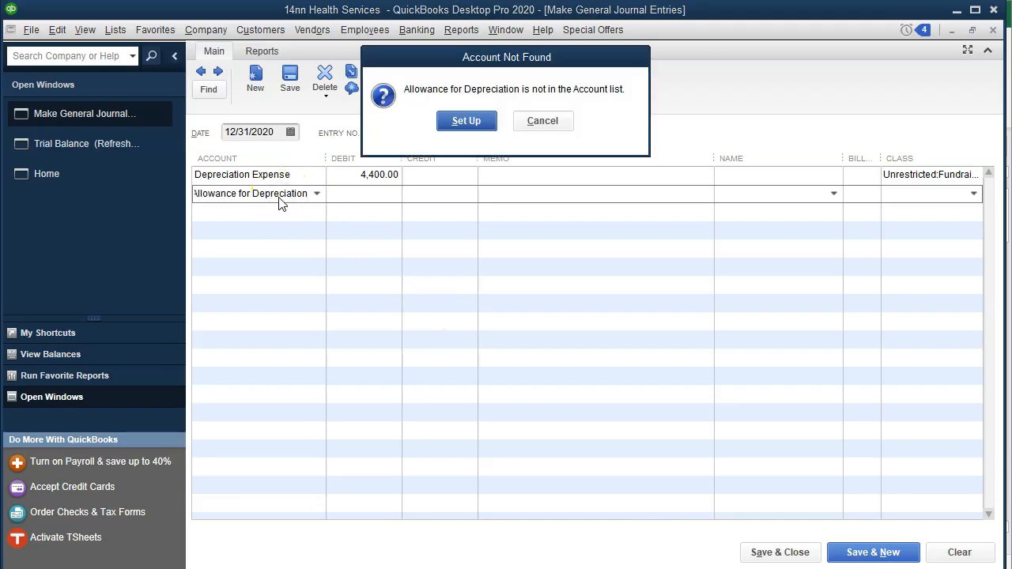
pyautogui.click(467, 119)
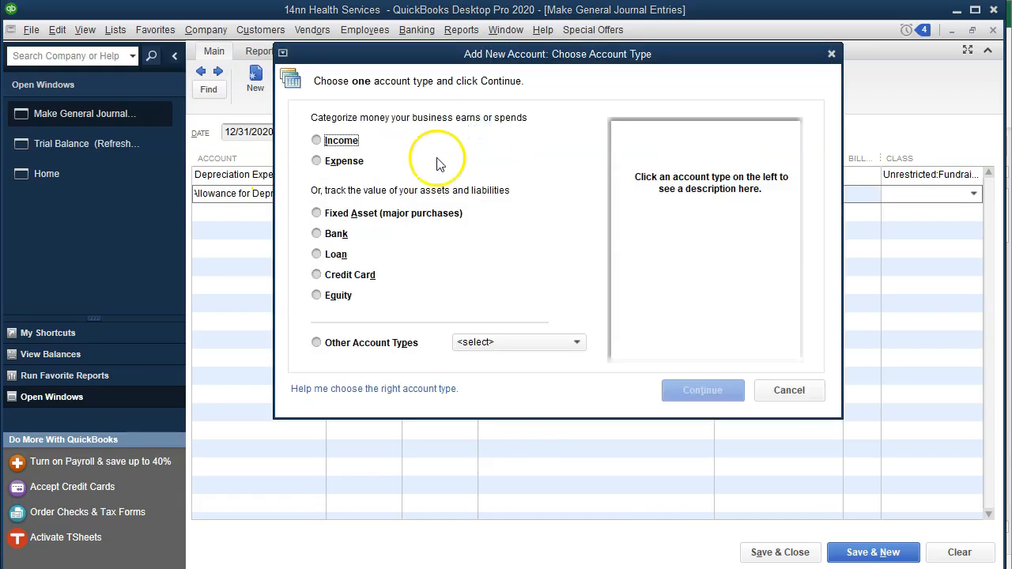
pyautogui.click(339, 222)
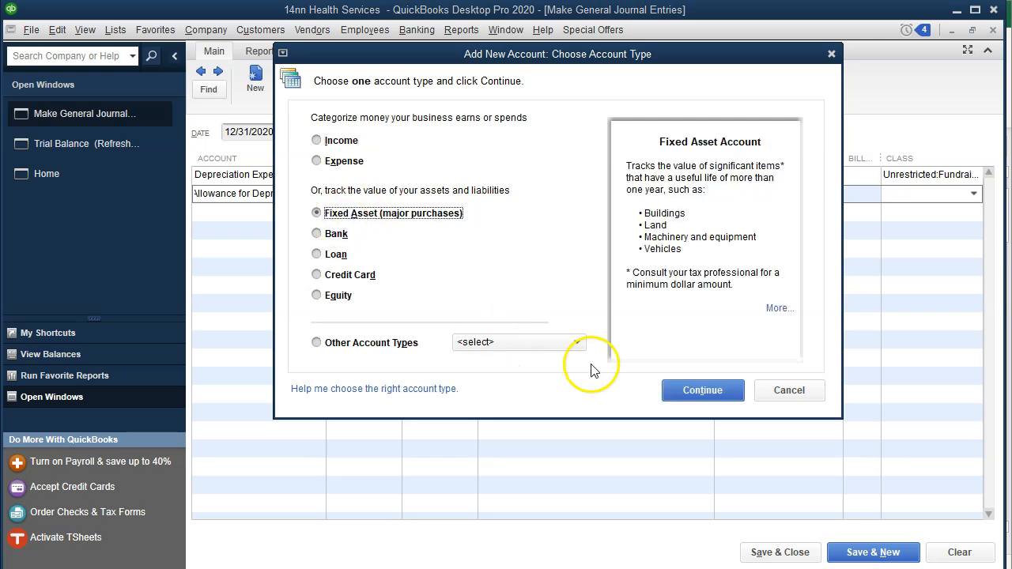
pyautogui.click(681, 389)
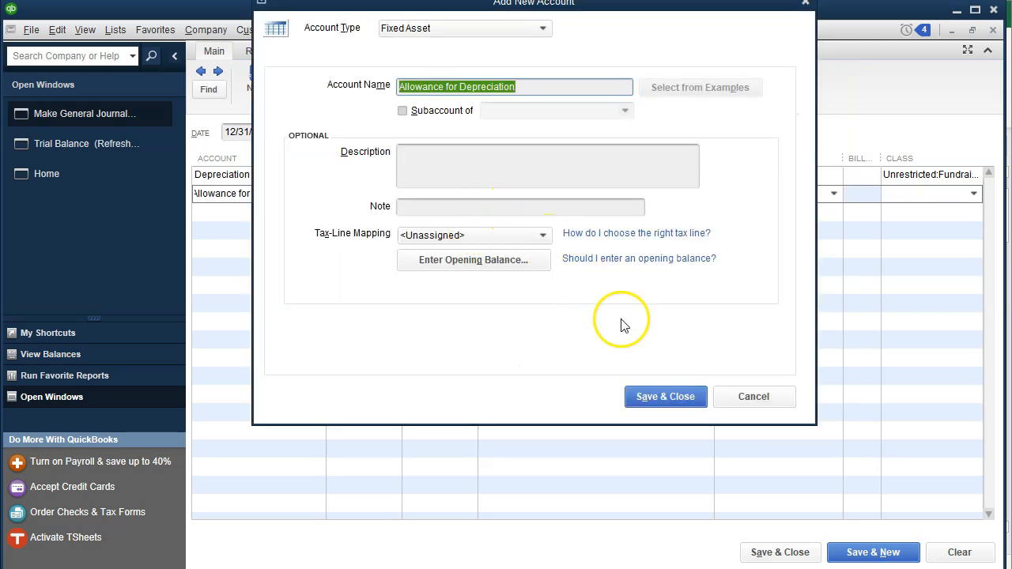
pyautogui.click(664, 395)
# Step: Credit Allowance for Depreciation for 4,400 and assign the line to the class Unrestricted:Fundraising 20%
pyautogui.click(446, 199)
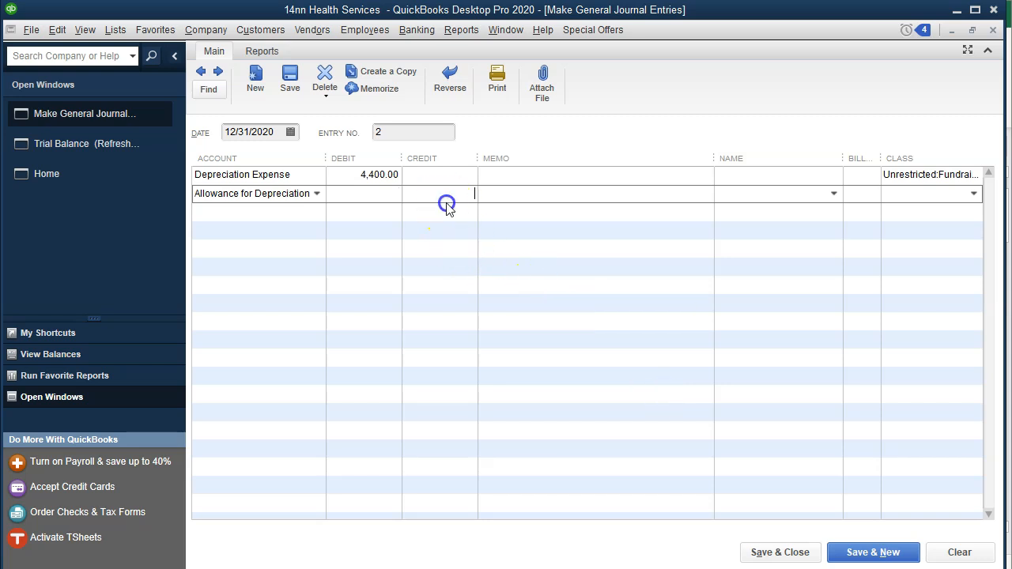
pyautogui.write('4,400')
pyautogui.press('Tab')
pyautogui.press('Tab')
pyautogui.press('Tab')
pyautogui.write('fun')
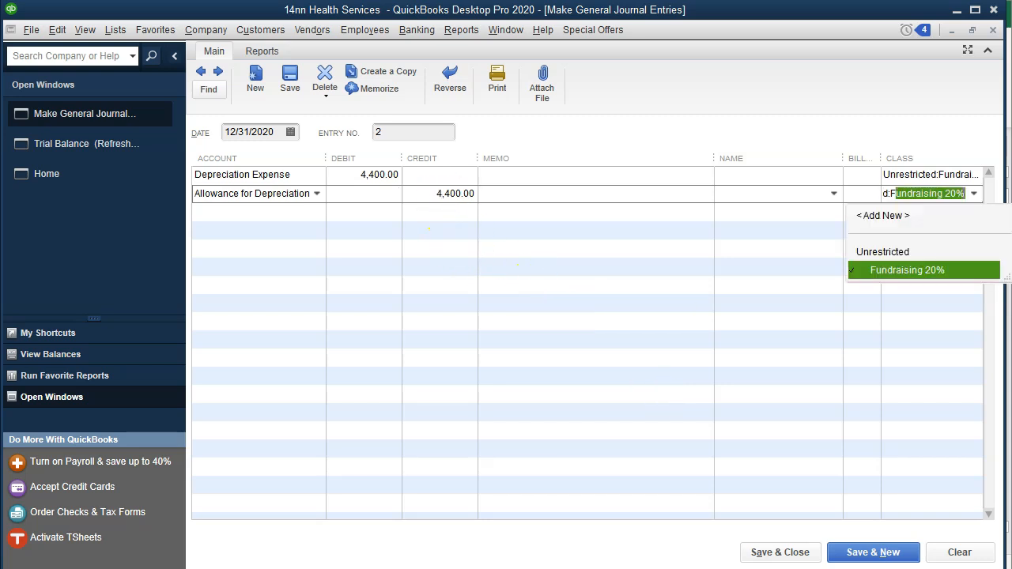
pyautogui.press('Tab')
pyautogui.click(440, 213)
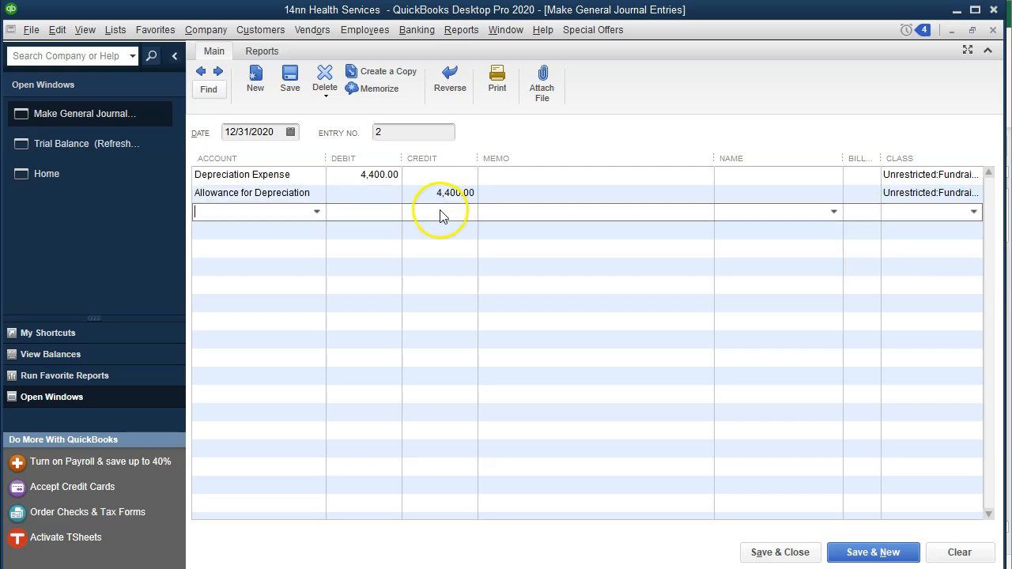
# Step: Save and close the depreciation journal entry, accepting its future date, and return to the trial balance
pyautogui.click(770, 554)
pyautogui.click(477, 166)
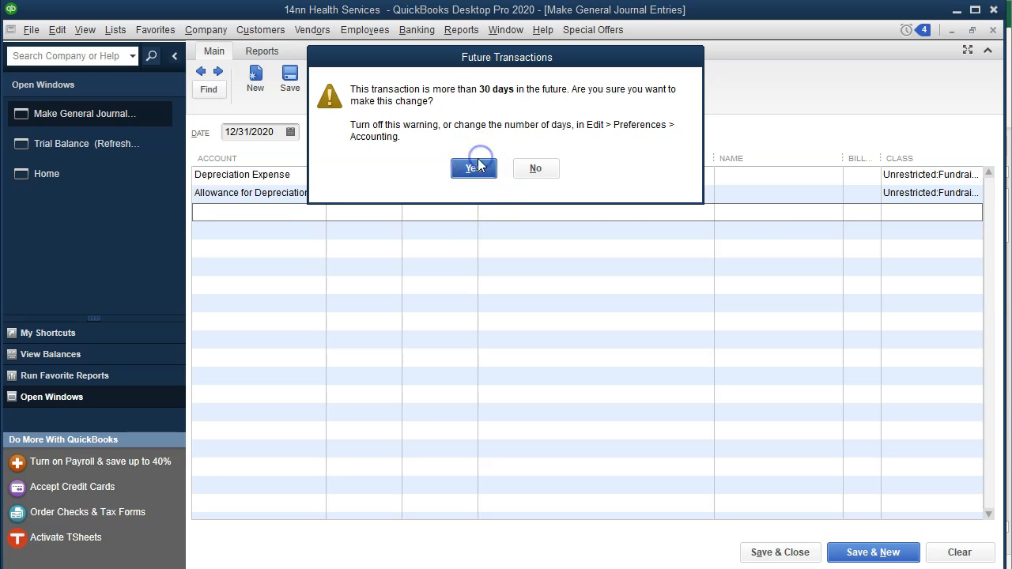
pyautogui.click(593, 290)
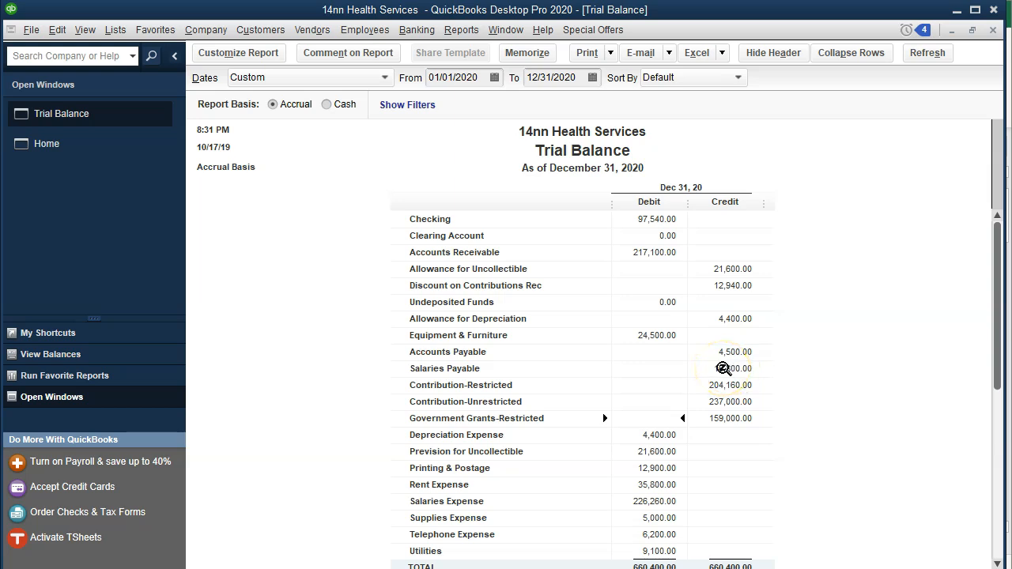
# Step: Check the Depreciation Expense and Allowance for Depreciation balances in the trial balance
pyautogui.scroll(-1, 722, 368)
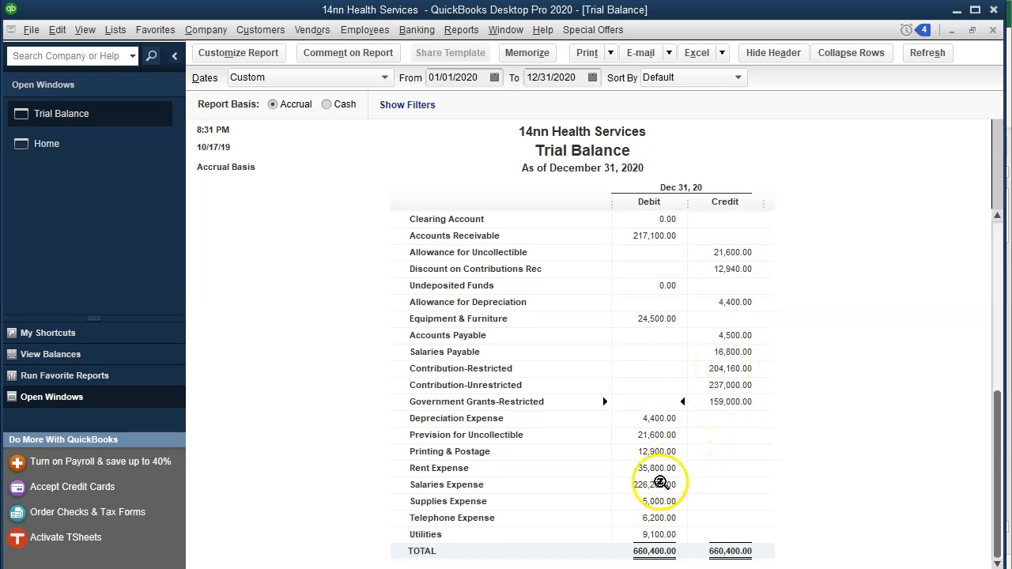
pyautogui.click(641, 416)
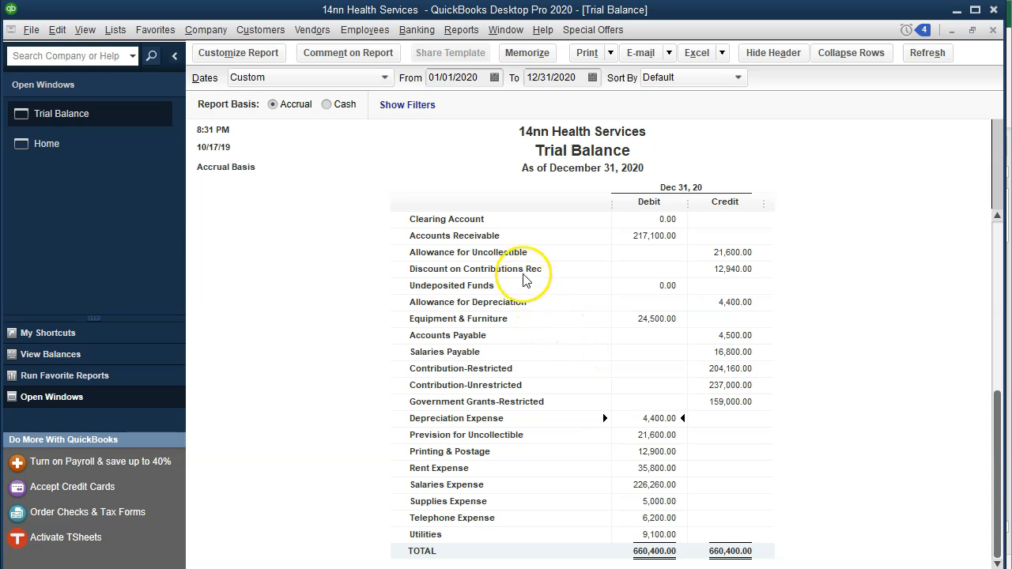
pyautogui.click(723, 301)
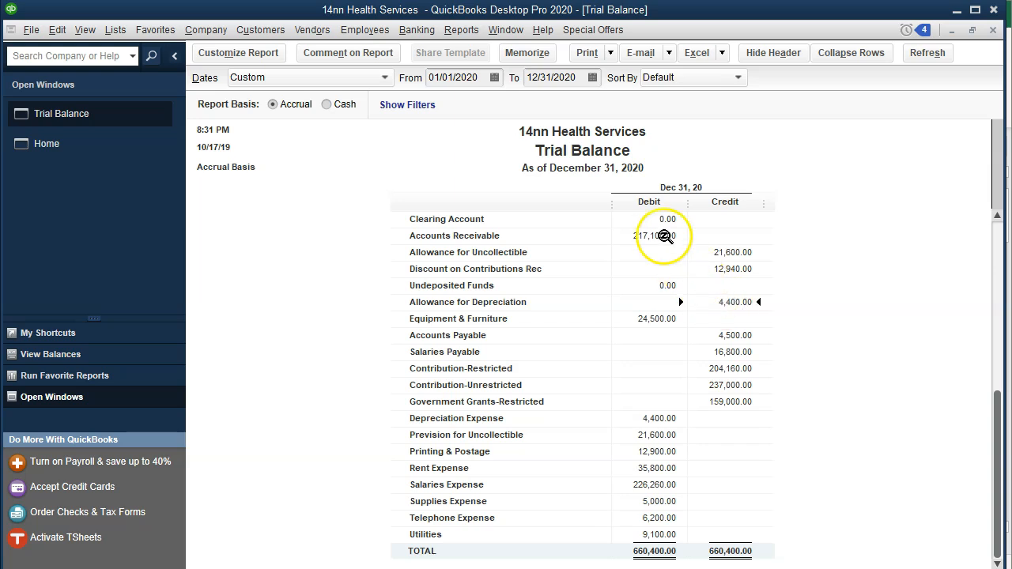
# Step: Open the standard Balance Sheet report with an as-of date of 12/31/2020
pyautogui.click(464, 30)
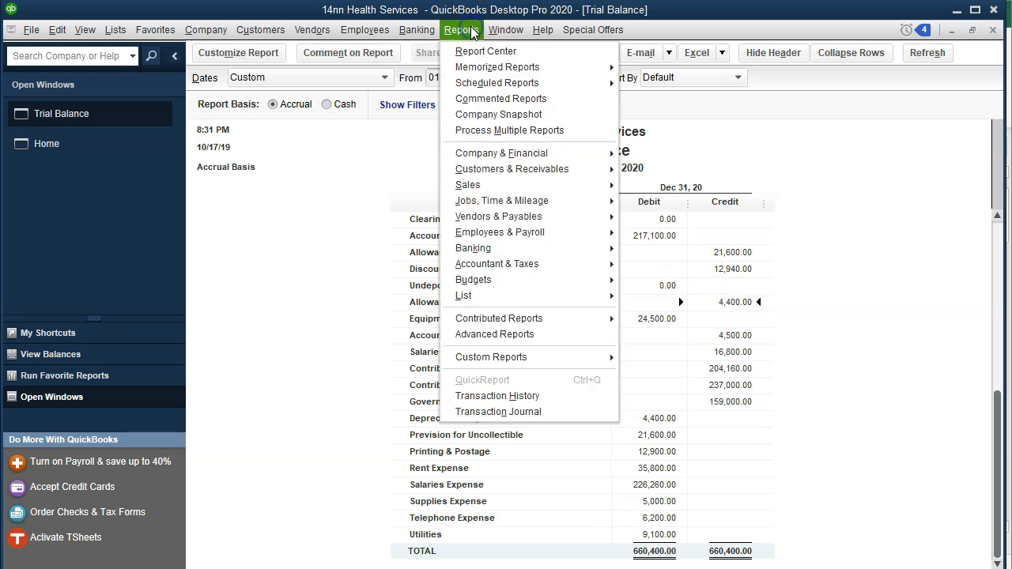
pyautogui.moveTo(515, 153)
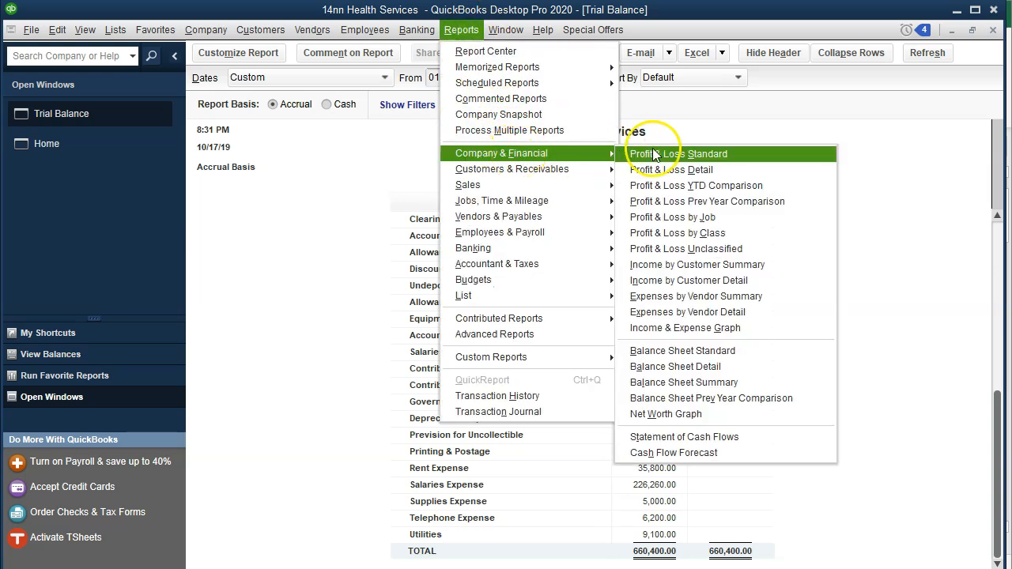
pyautogui.click(736, 351)
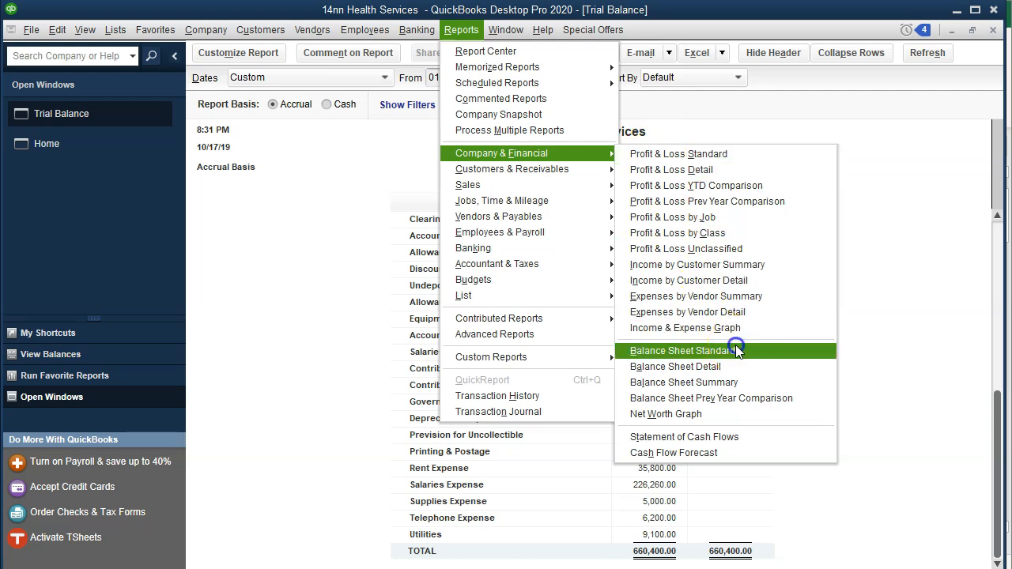
pyautogui.write('12/31/2020')
pyautogui.press('Tab')
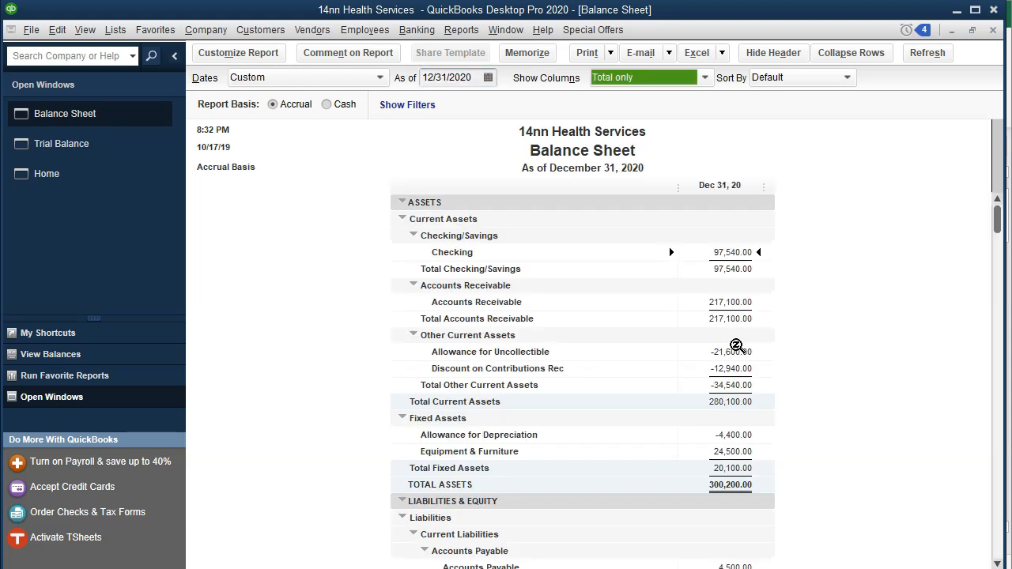
# Step: Review the Accounts Receivable, Allowance for Uncollectible and fixed asset lines on the balance sheet
pyautogui.scroll(-1, 815, 322)
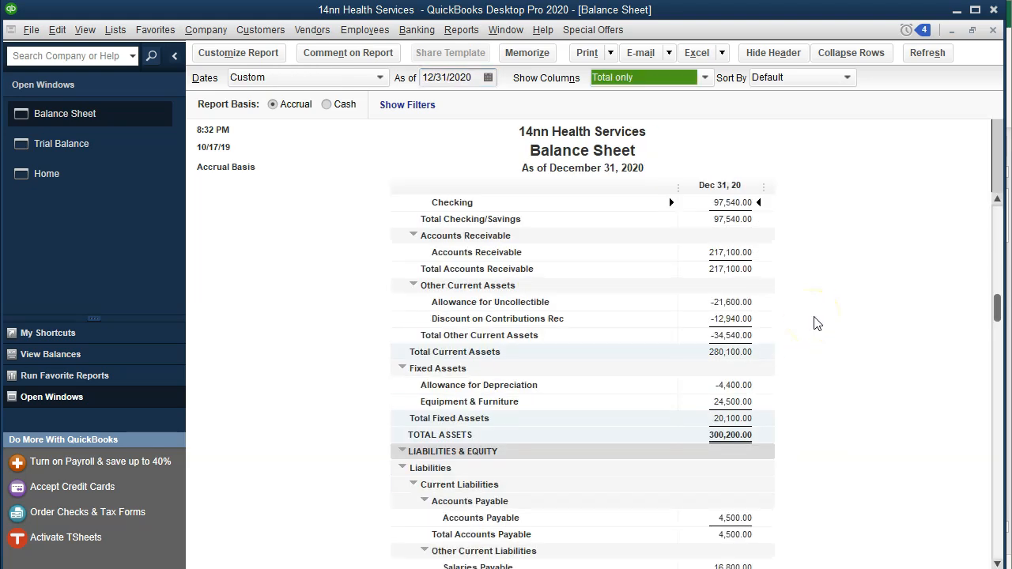
pyautogui.scroll(1, 816, 322)
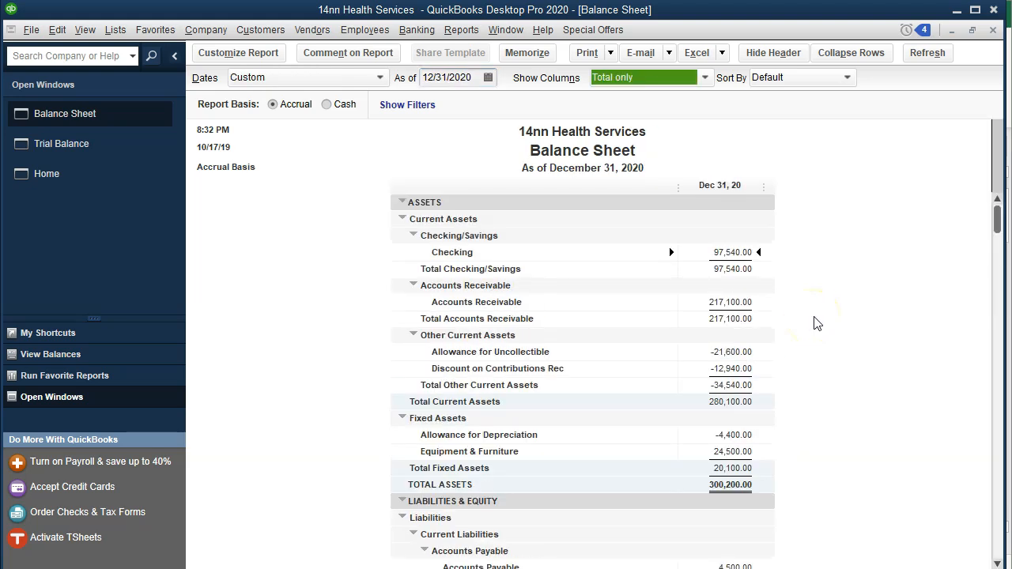
pyautogui.click(732, 302)
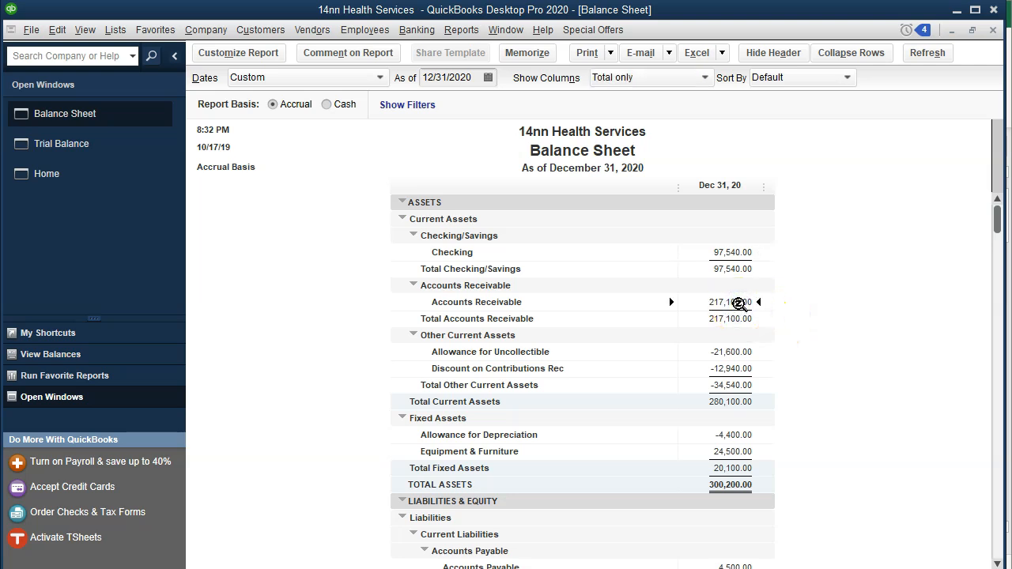
pyautogui.click(748, 352)
pyautogui.scroll(-1, 612, 321)
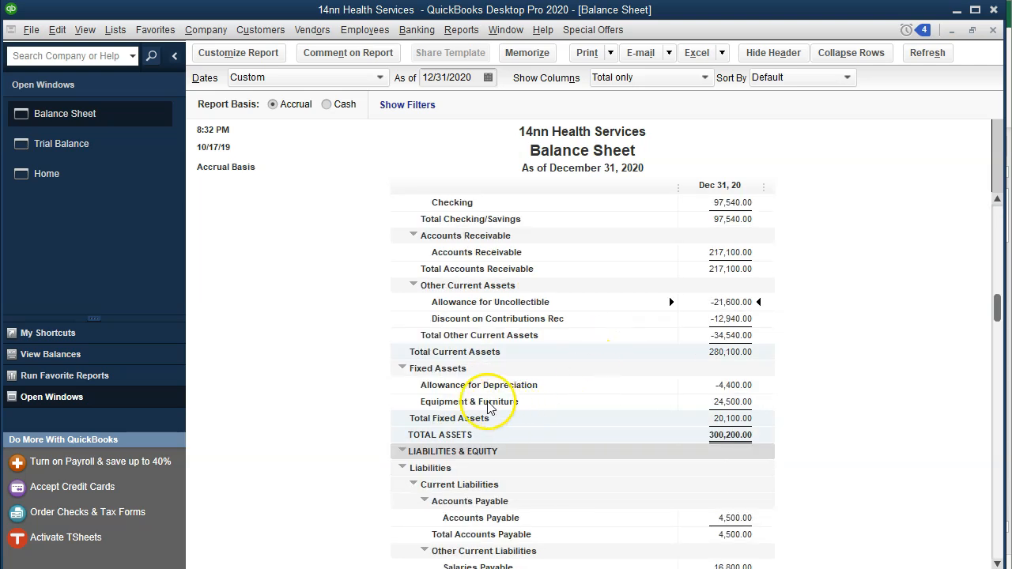
# Step: Sort the balance sheet by Total in descending order so Equipment & Furniture precedes Allowance for Depreciation, and review the liabilities and equity
pyautogui.click(717, 397)
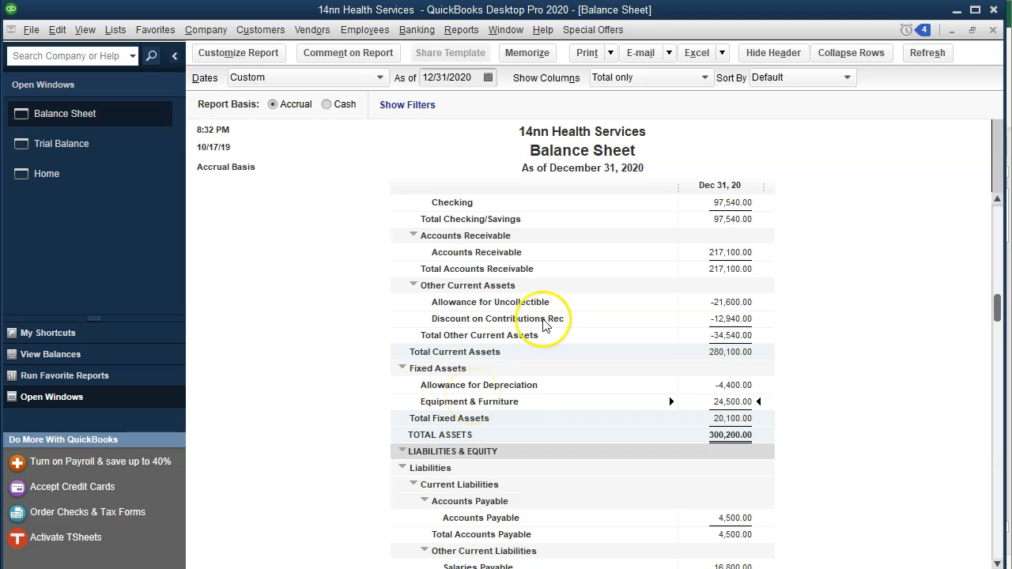
pyautogui.click(848, 76)
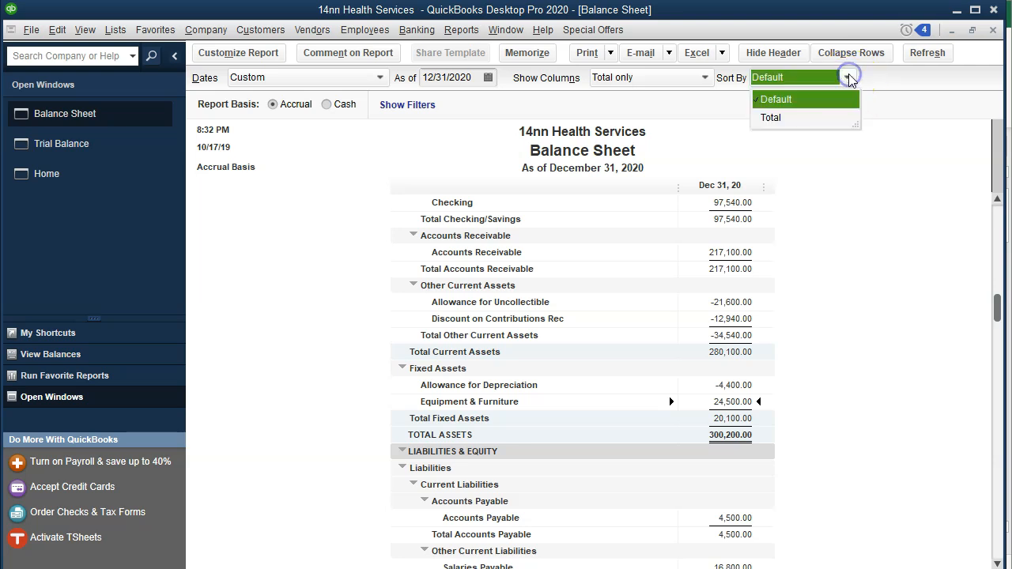
pyautogui.click(792, 116)
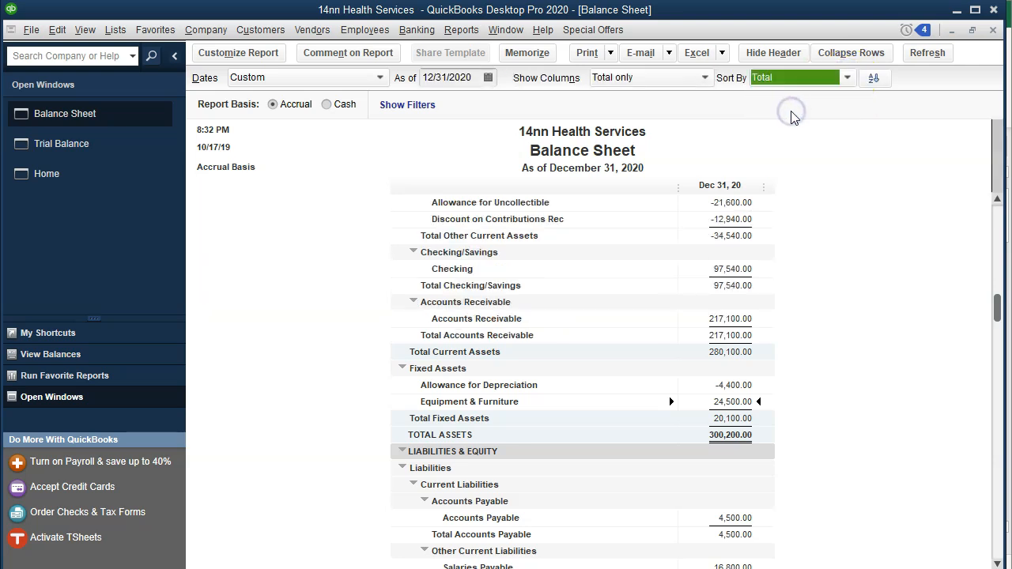
pyautogui.click(873, 78)
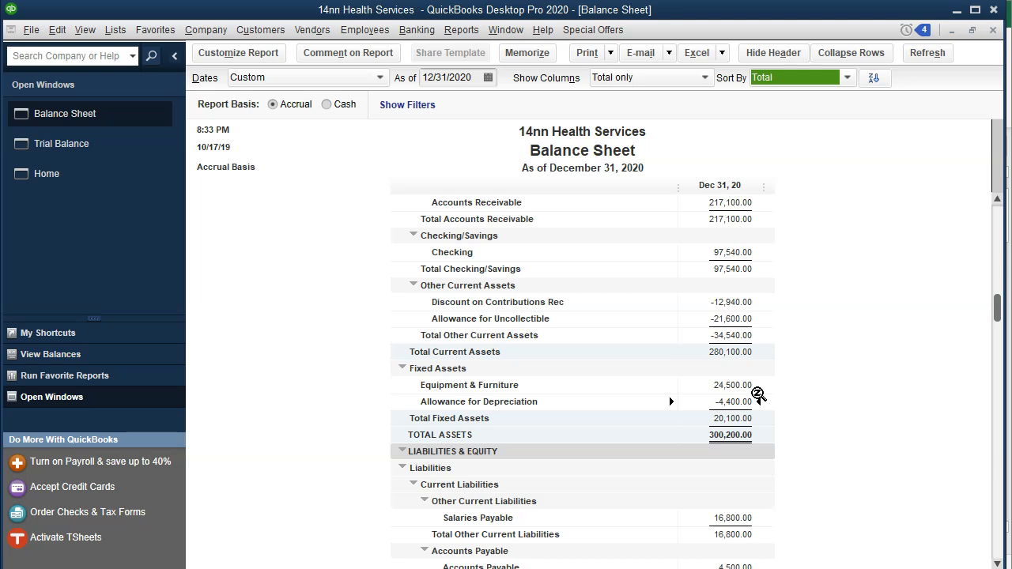
pyautogui.scroll(-3, 757, 393)
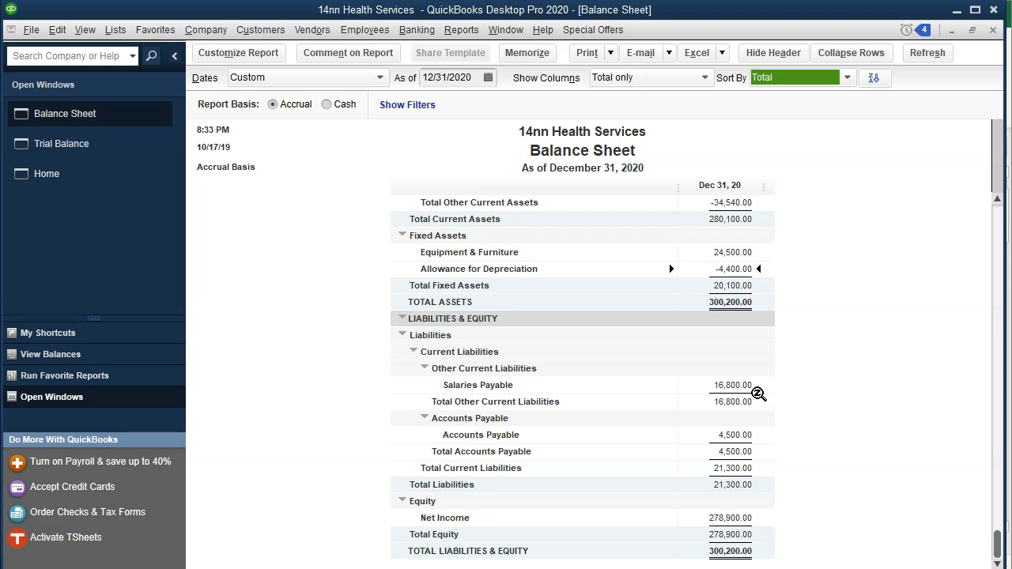
# Step: Open the Profit & Loss by Class report for 01/01/2020 to 12/31/2020 and check the Depreciation Expense and Prevision for Uncollectible rows
pyautogui.click(461, 30)
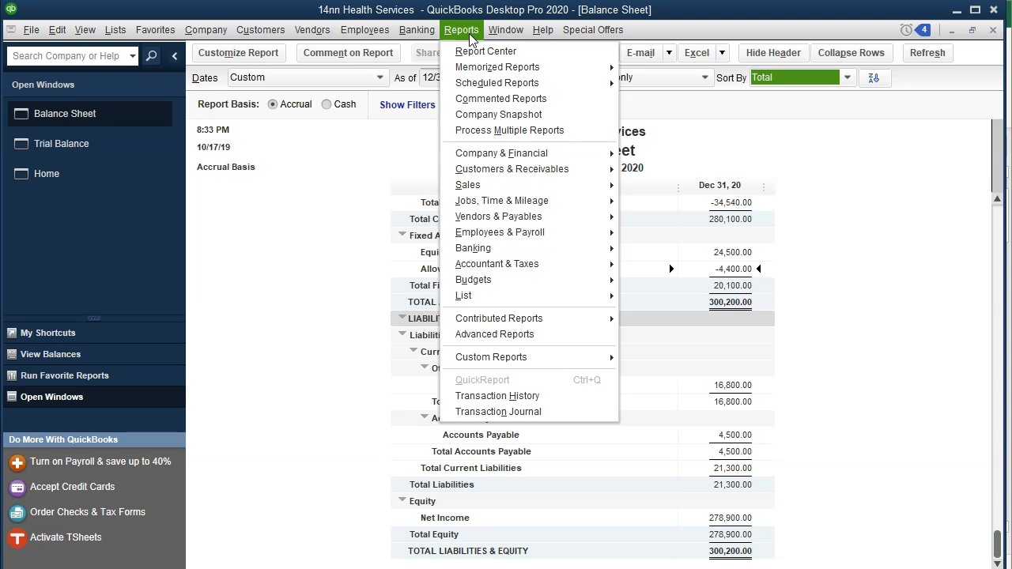
pyautogui.moveTo(542, 152)
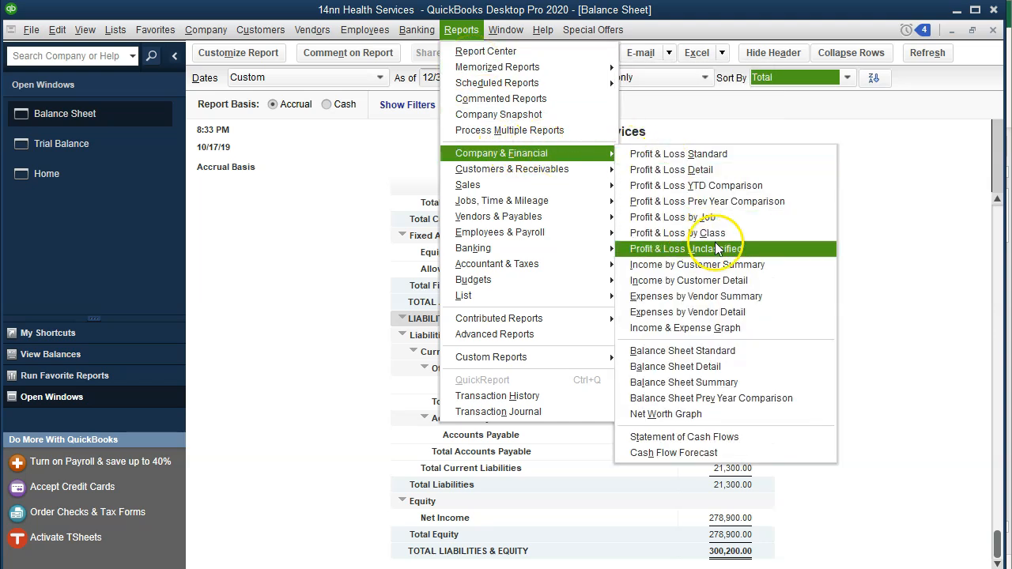
pyautogui.click(750, 234)
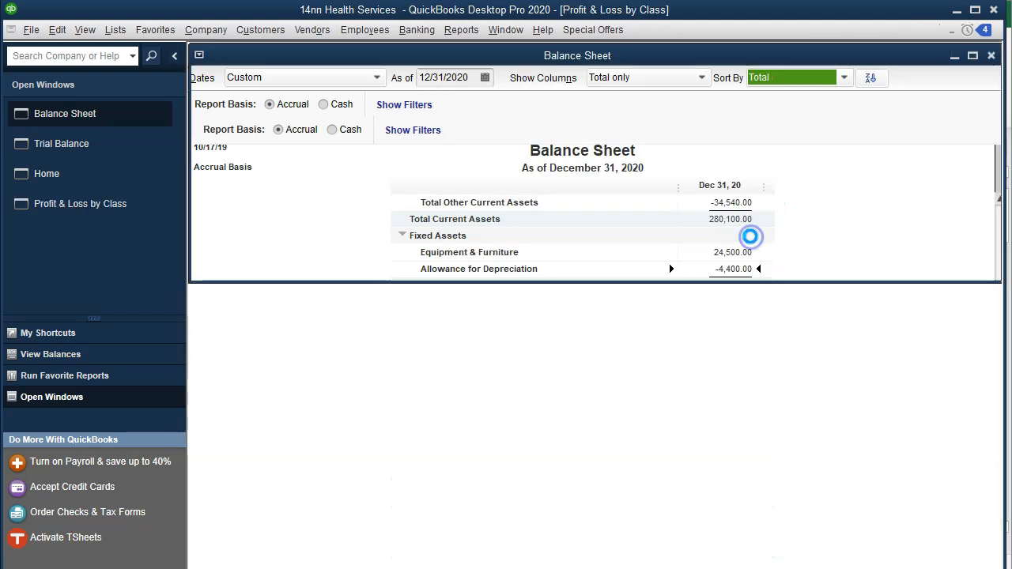
pyautogui.press('Tab')
pyautogui.write('01/01/20')
pyautogui.press('Tab')
pyautogui.write('123120')
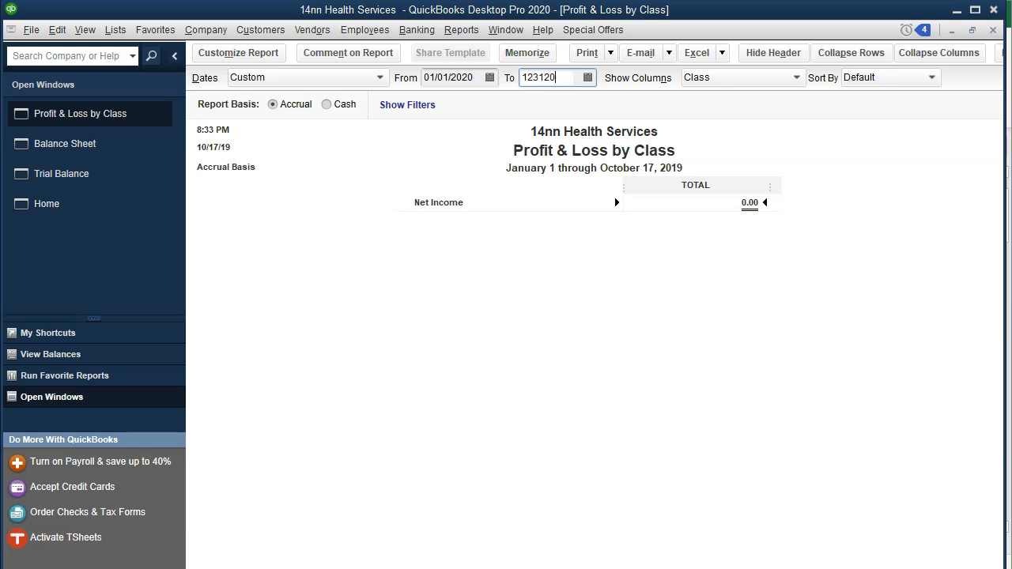
pyautogui.press('Tab')
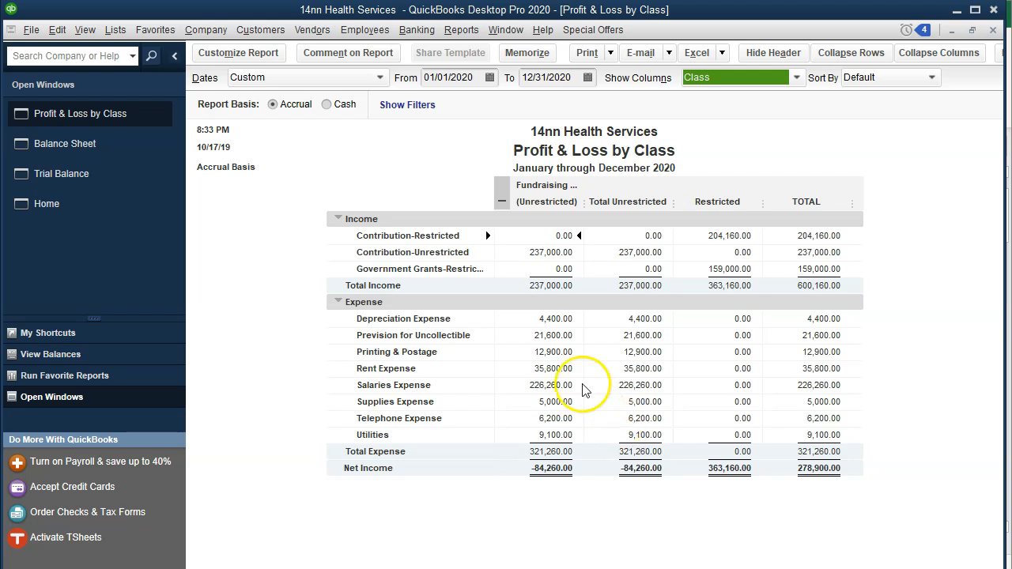
pyautogui.click(553, 319)
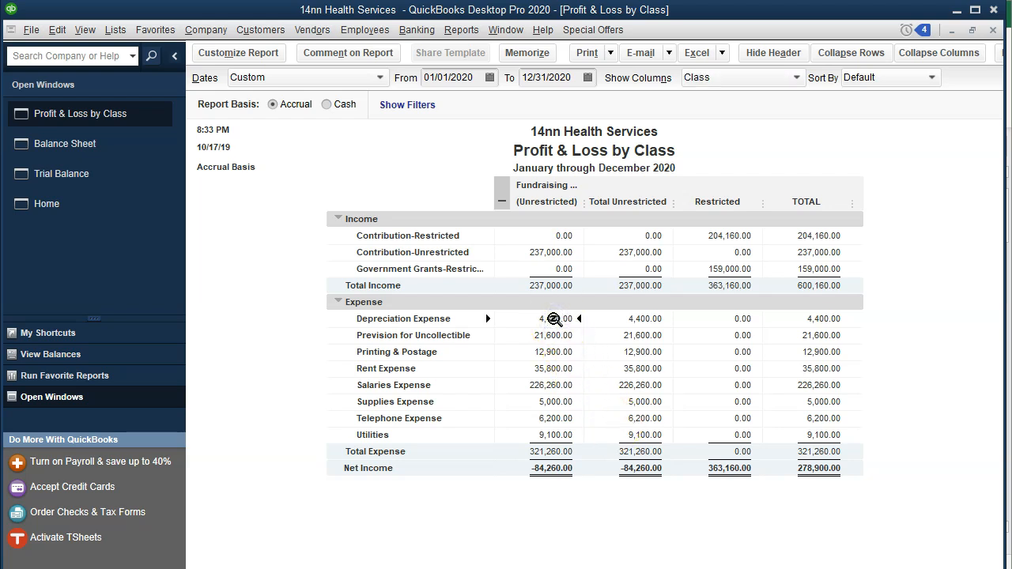
pyautogui.click(554, 335)
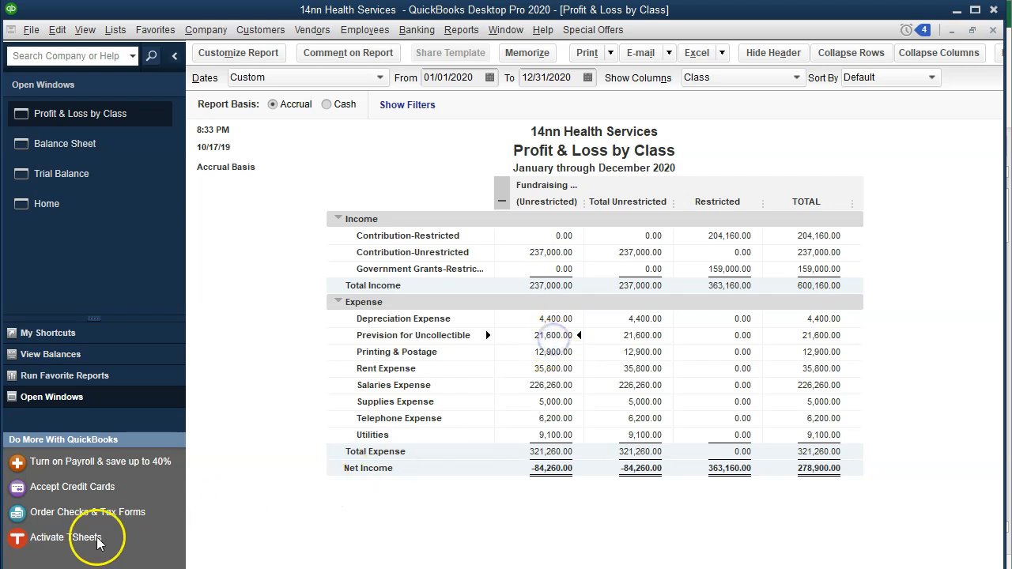